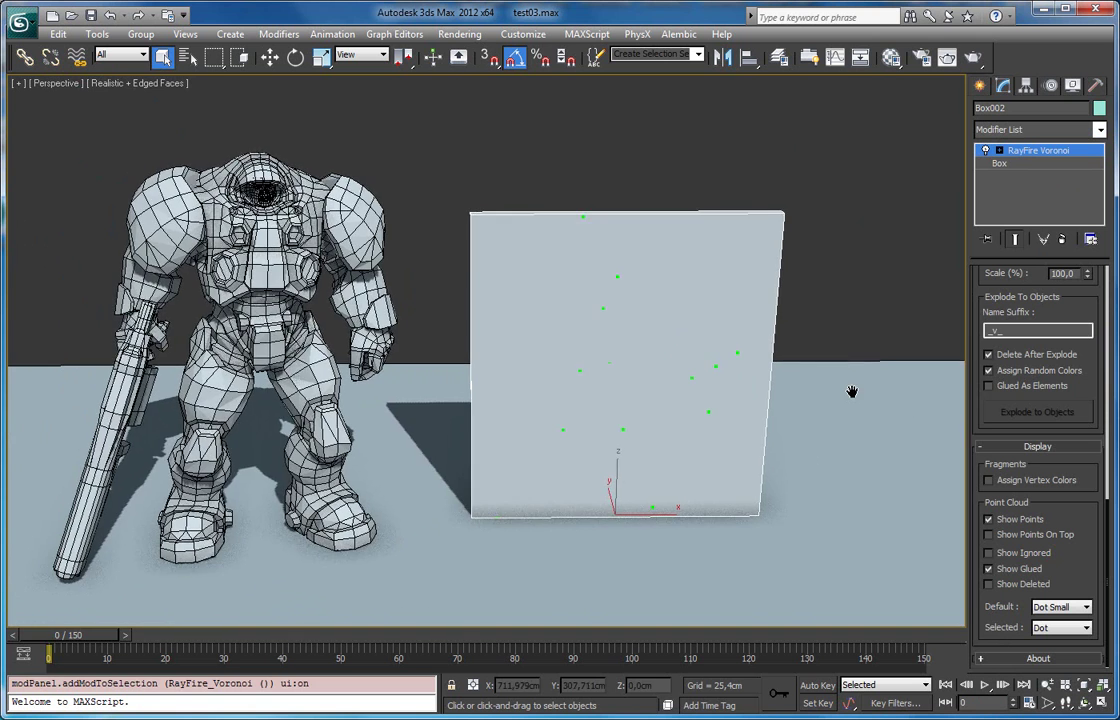
- Hide the viewport's edged faces and switch the Delete option for small fragments off and back on
key("F3")
key("F4")
scroll(990, 487, "up", 3)
left_click(1004, 410)
left_click(1004, 410)
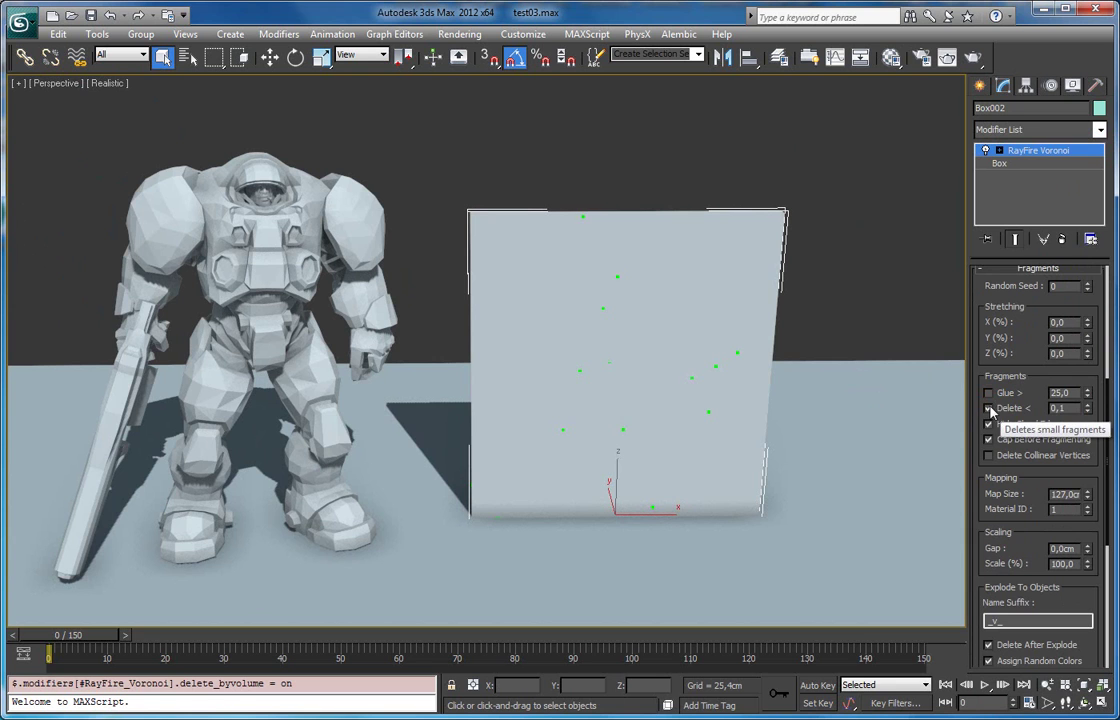
- Fragment the wall with RayFire Voronoi using 500 points and a Center Bias of 89%, with edged faces shown
scroll(1033, 342, "up", 5)
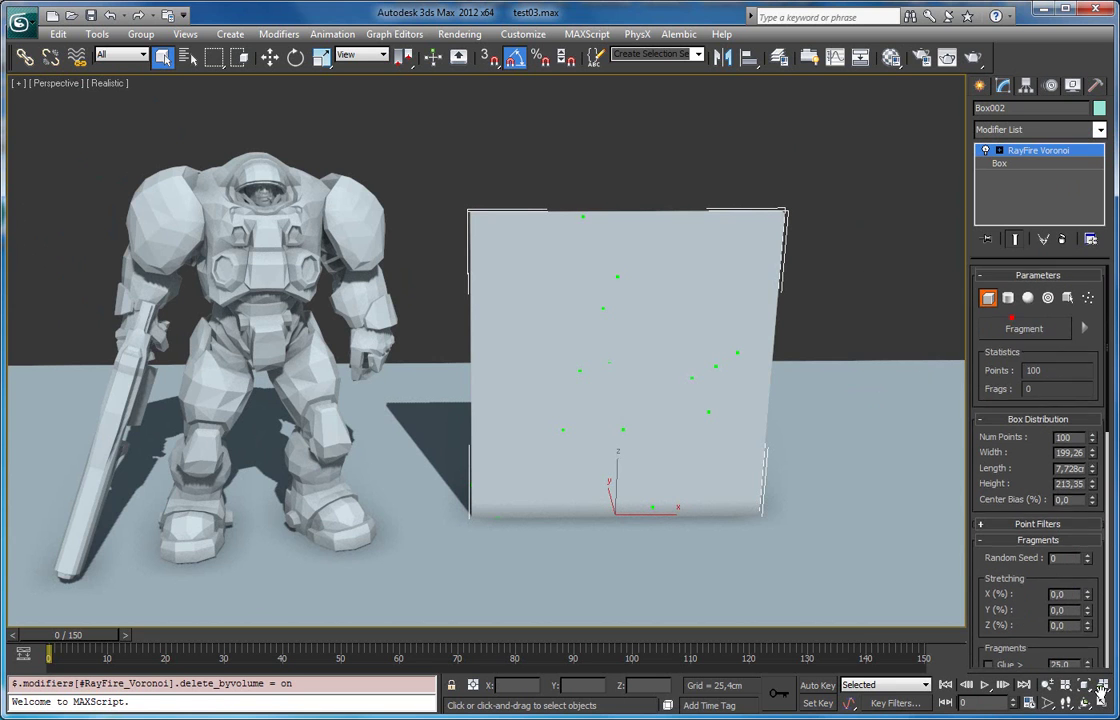
left_click(1028, 328)
double_click(1077, 435)
type("500")
key("Return")
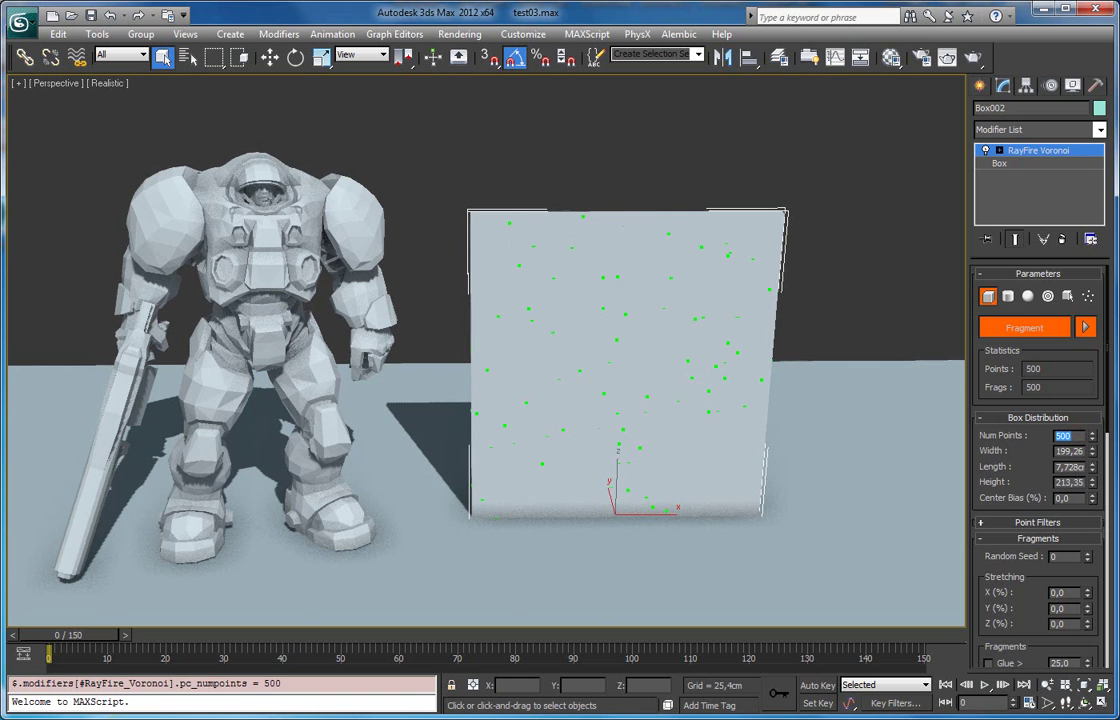
key("F4")
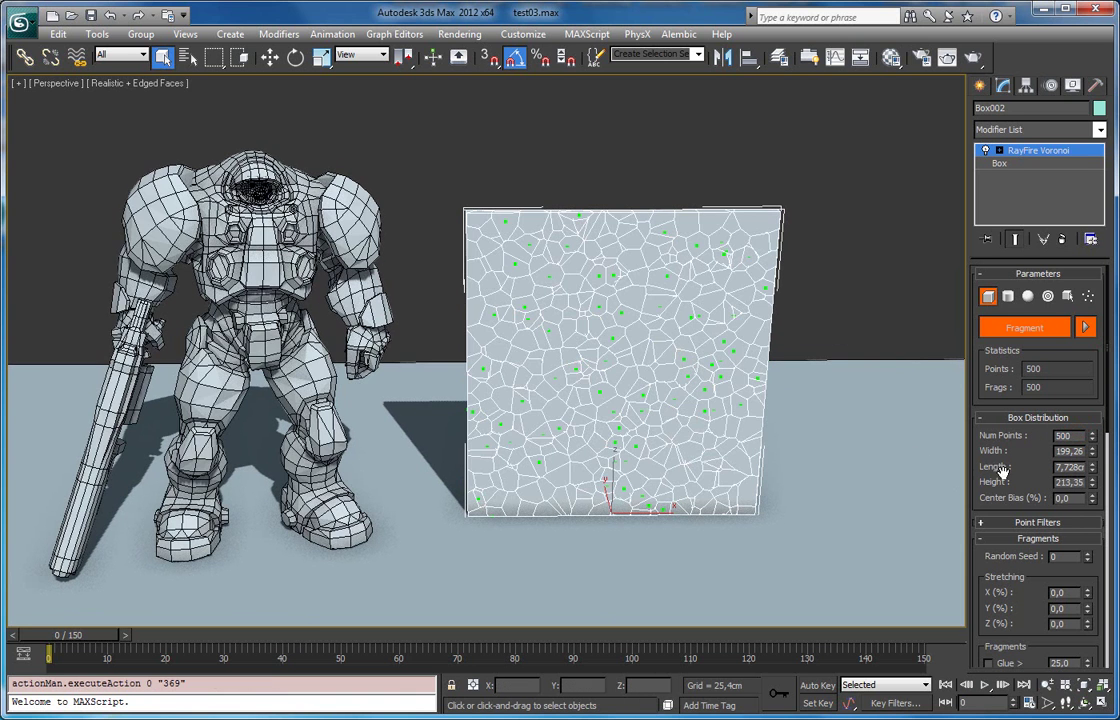
left_click_drag(1092, 498, 1083, 425)
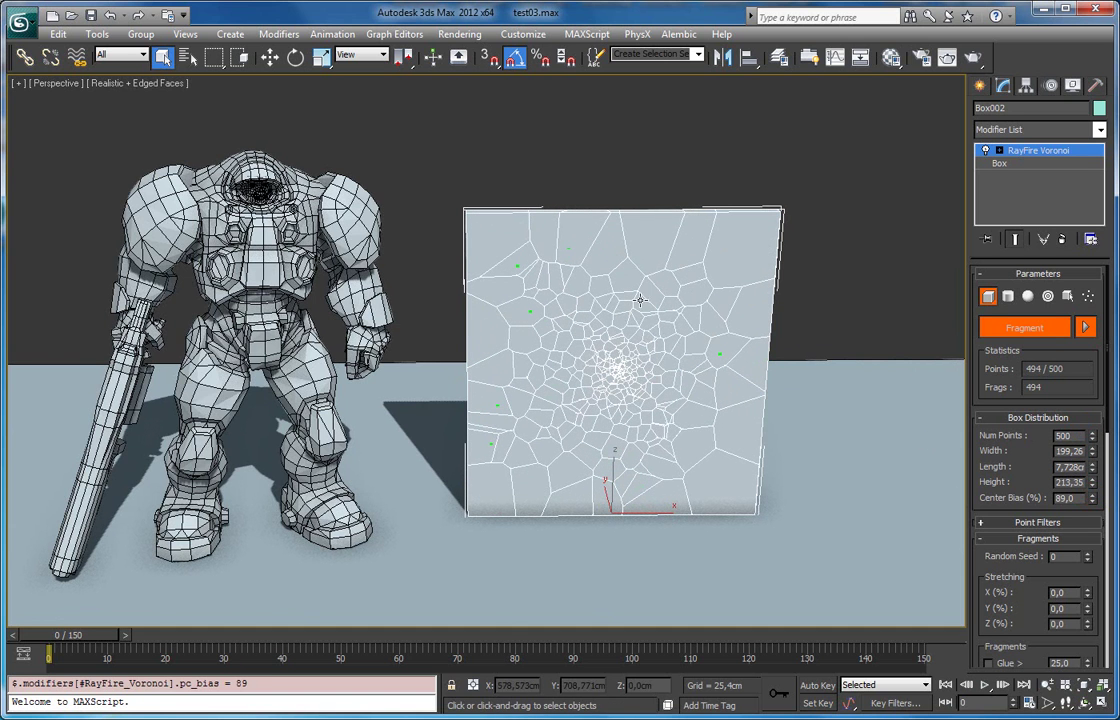
middle_click_drag(635, 374, 614, 353)
- Examine the smallest Voronoi fragments clustered at the wall's centre, with and without edged faces
left_click_drag(988, 580, 1007, 422)
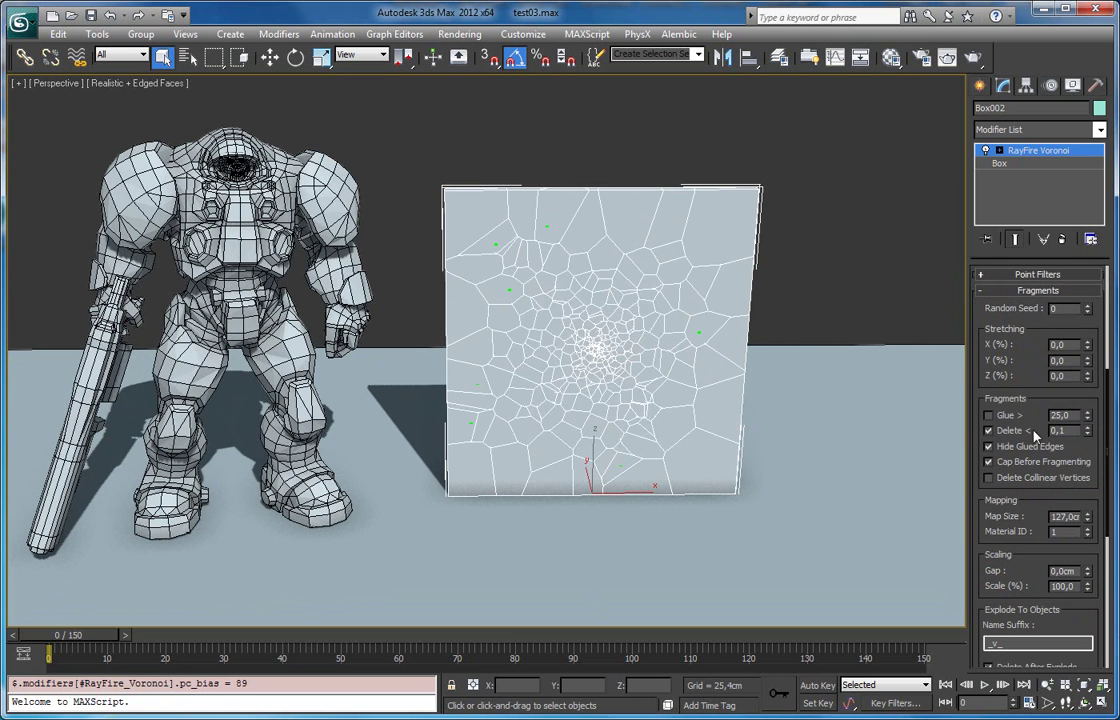
scroll(700, 380, "up", 4)
scroll(632, 367, "down", 5)
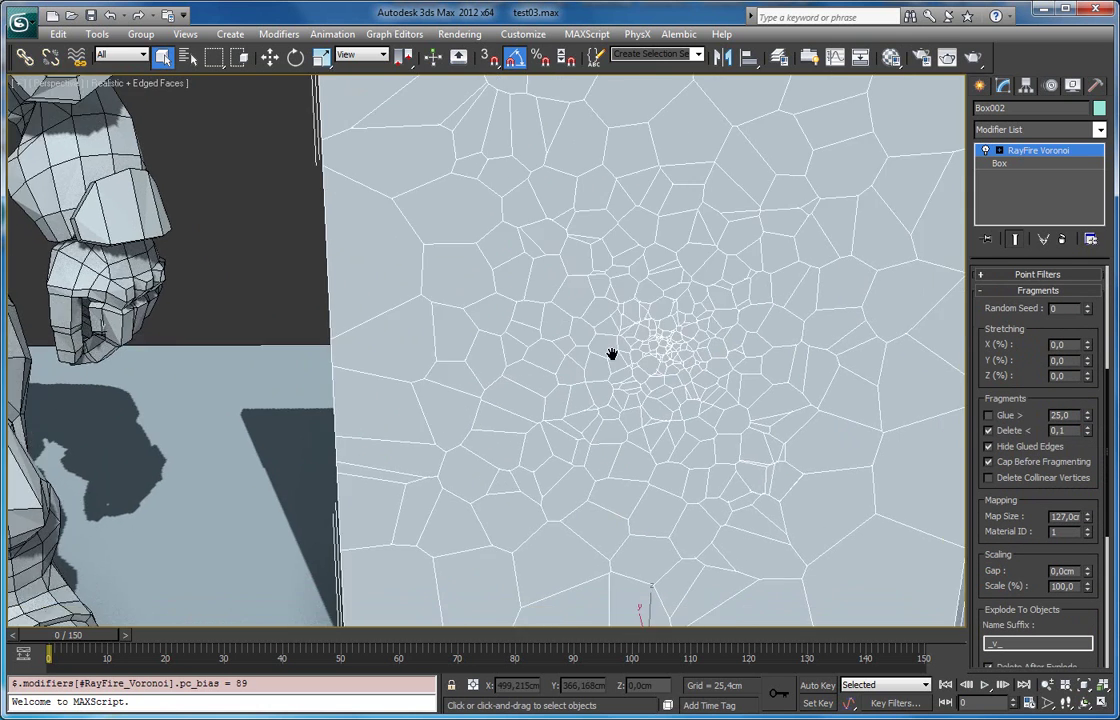
double_click(1068, 431)
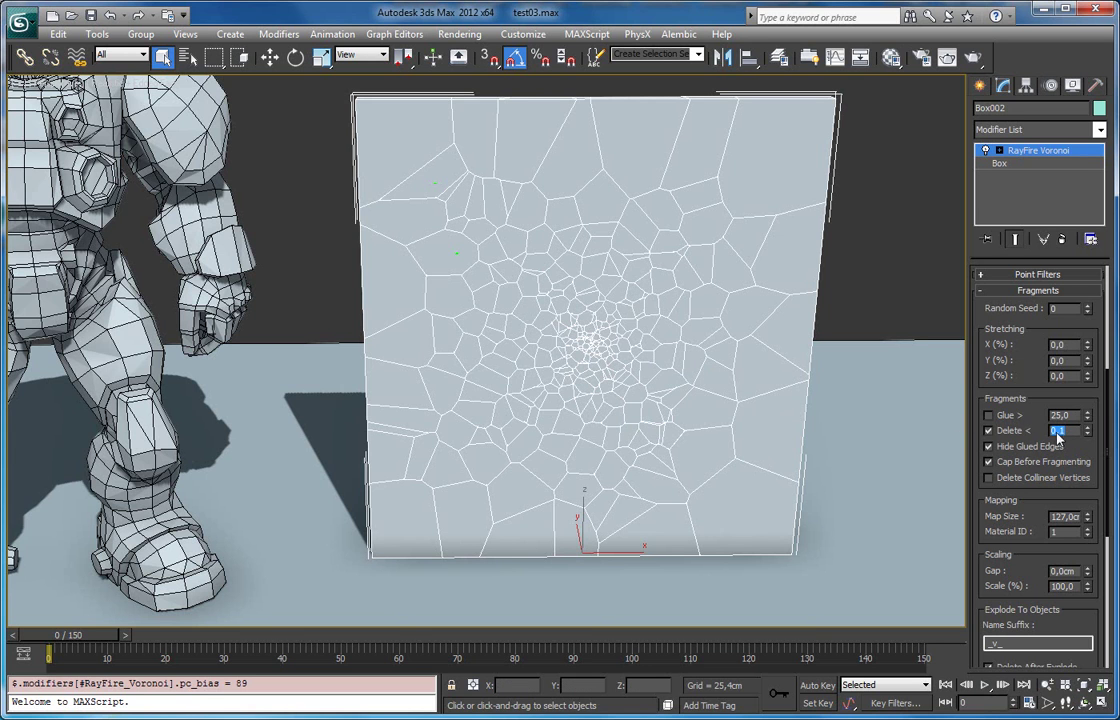
middle_click_drag(592, 299, 576, 297)
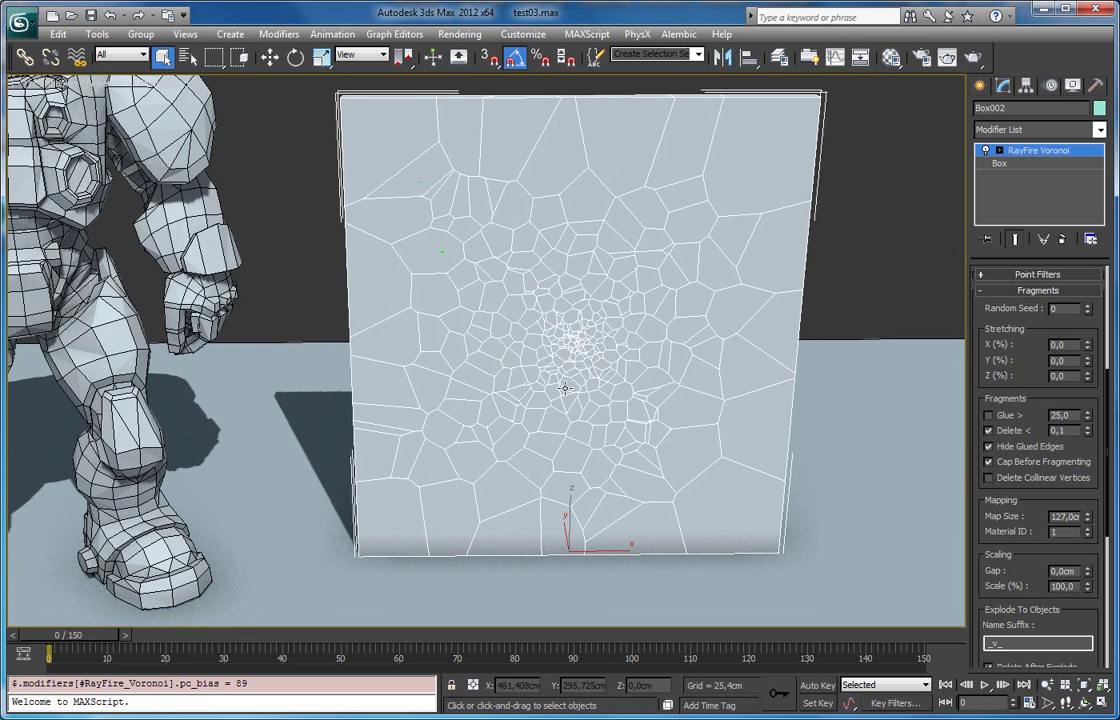
key("F4")
scroll(610, 368, "up", 8)
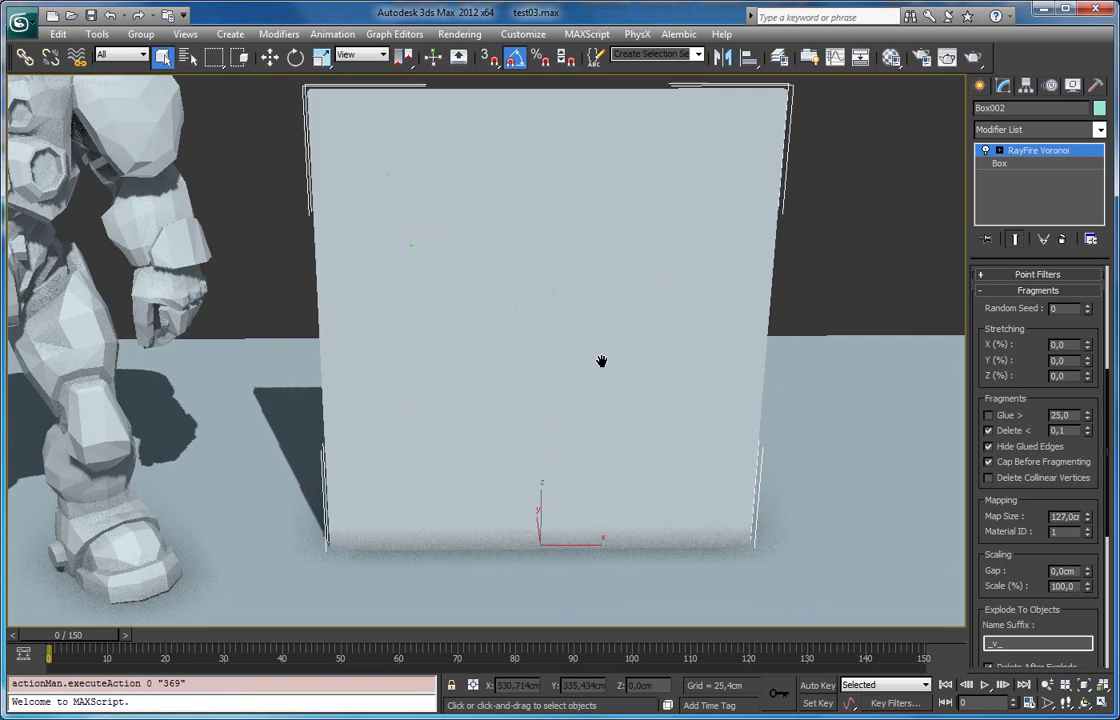
key("F4")
scroll(574, 349, "up", 2)
mouse_move(568, 350)
middle_mouse_down()
mouse_move(558, 358)
mouse_move(585, 350)
middle_mouse_up()
middle_click_drag(681, 316, 611, 334)
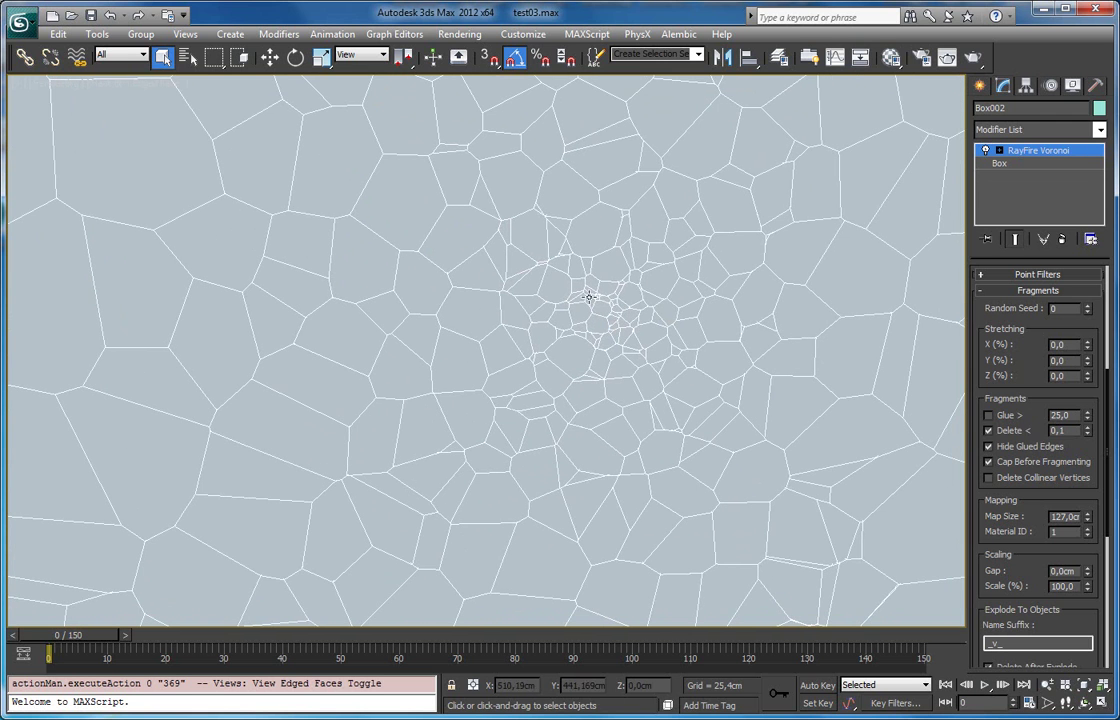
scroll(610, 335, "down", 8)
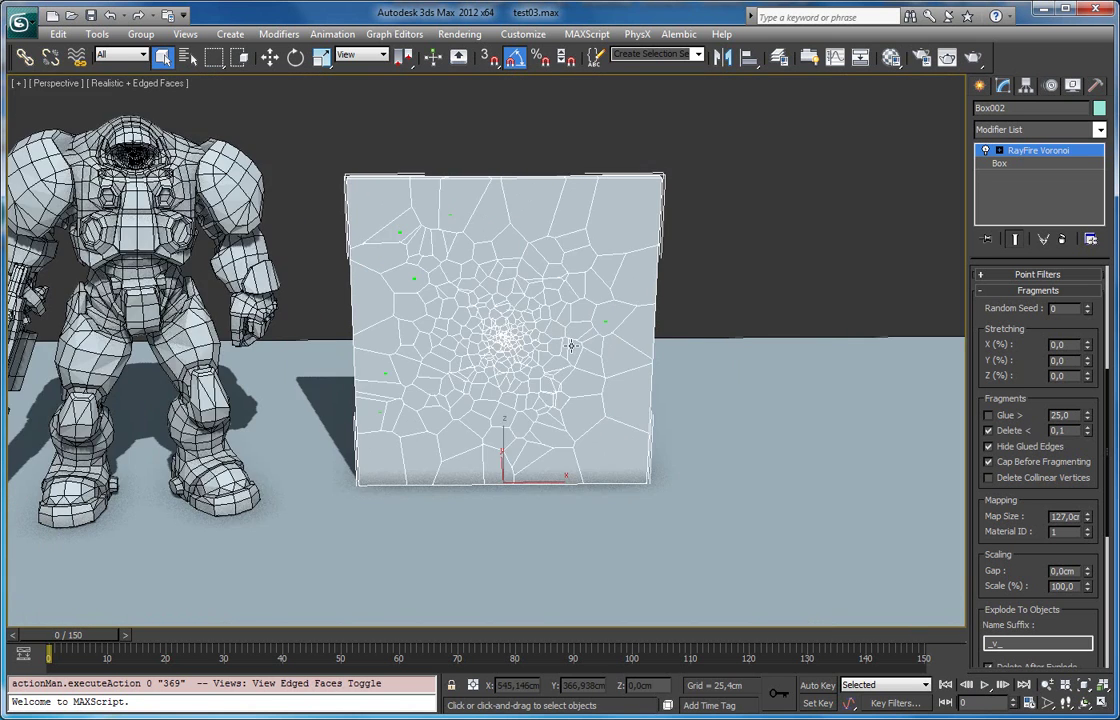
- Raise the Delete threshold for small fragments to 4,004 and turn off the point cloud display
scroll(571, 345, "up", 2)
left_click_drag(1087, 430, 1088, 332)
left_click_drag(1086, 422, 1076, 286)
left_click_drag(1036, 488, 998, 275)
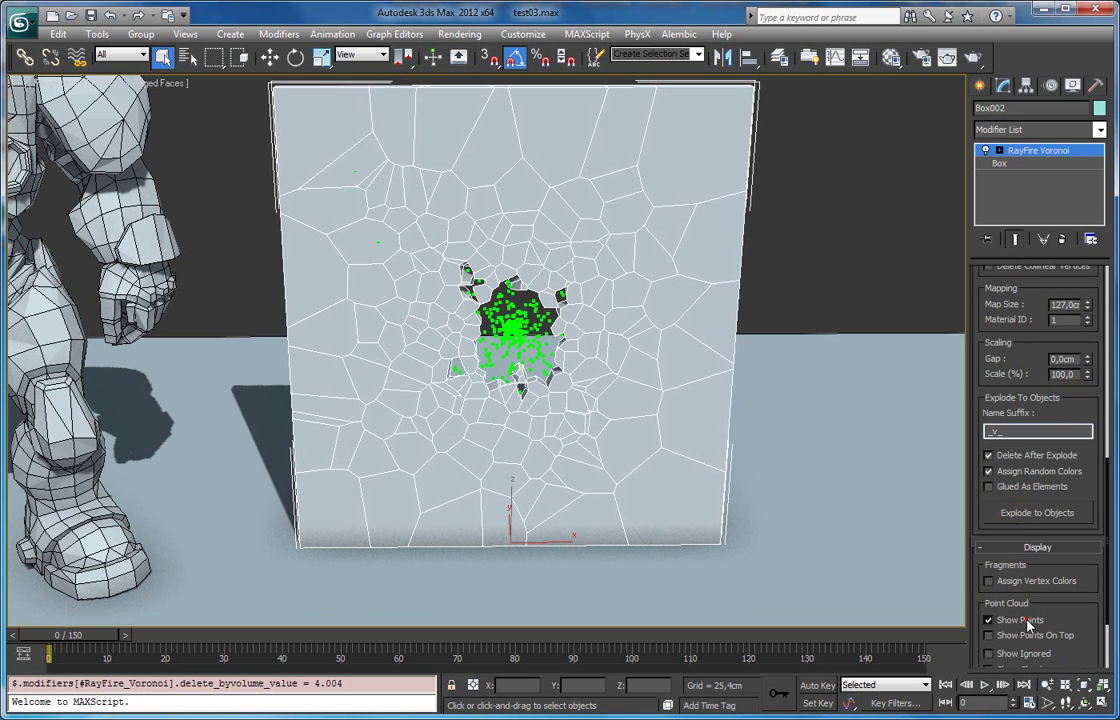
left_click(1028, 622)
scroll(1040, 390, "up", 5)
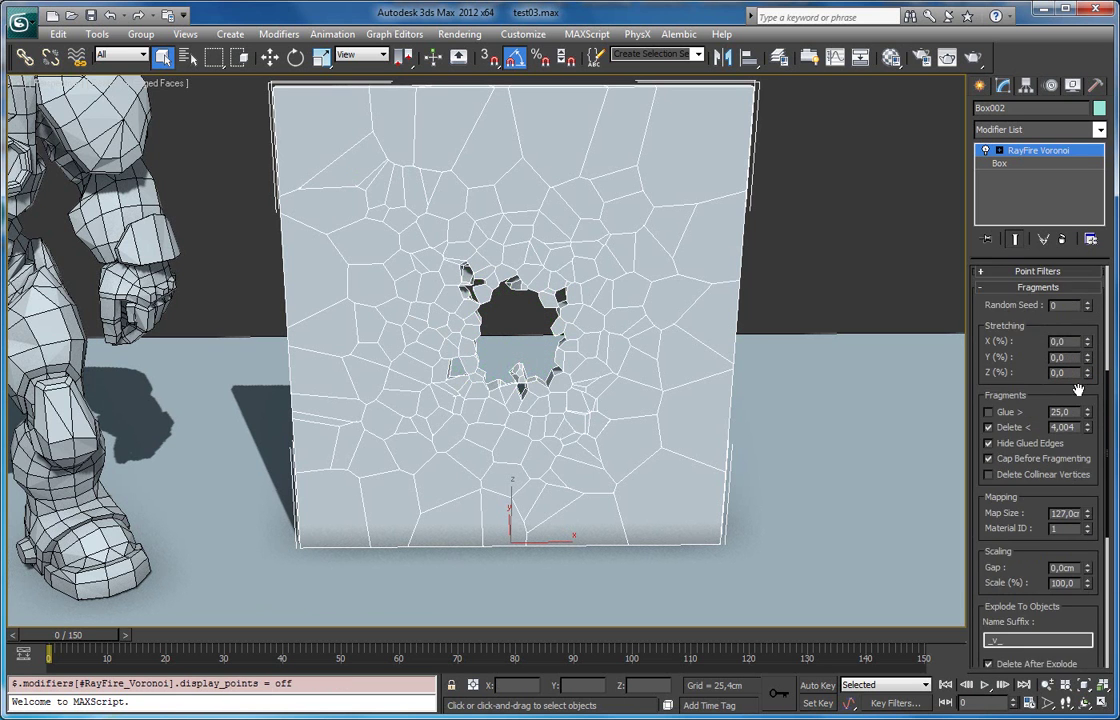
- Set the Delete threshold for small fragments to 0.1
left_click_drag(1087, 427, 1003, 449)
type("1")
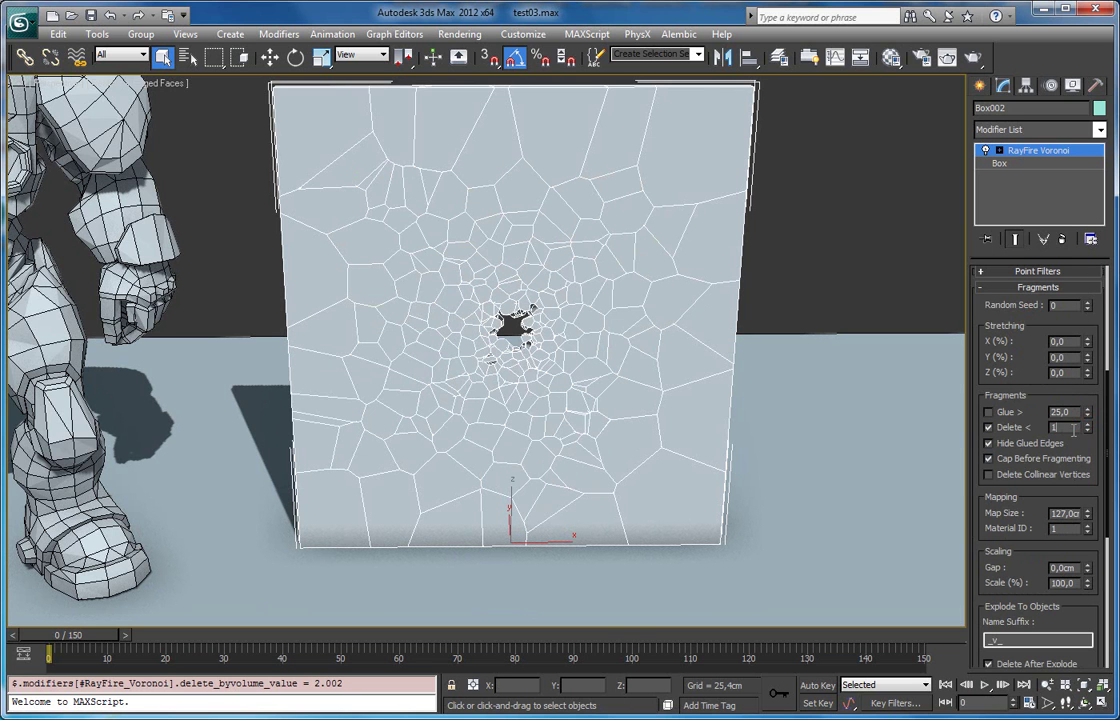
key("Return")
type("1")
key("Return")
middle_click_drag(415, 349, 531, 353, "alt")
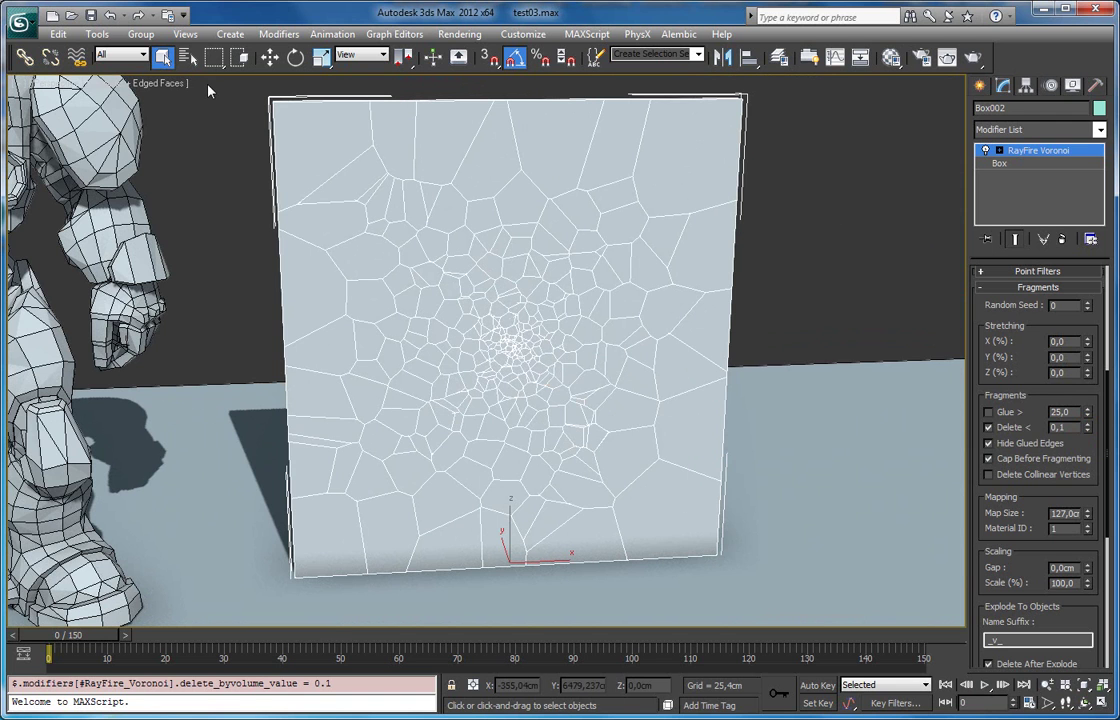
- Try a region selection around the fractured wall, and reselect only the wall
left_click_drag(240, 83, 768, 598)
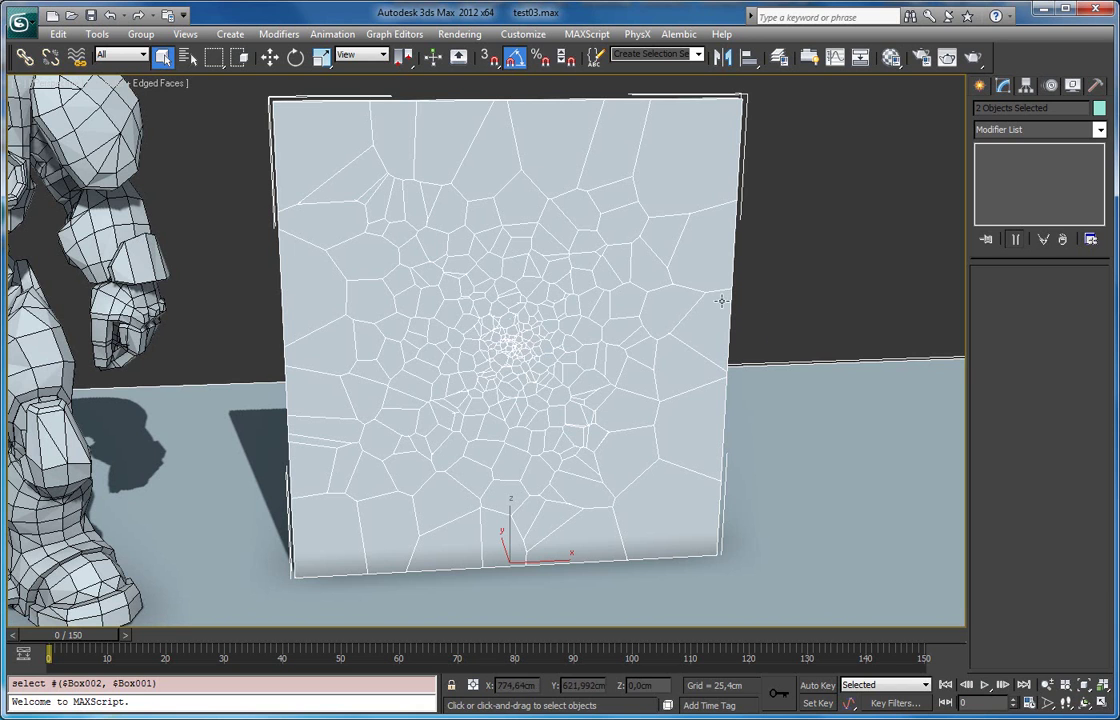
left_click_drag(252, 85, 781, 585)
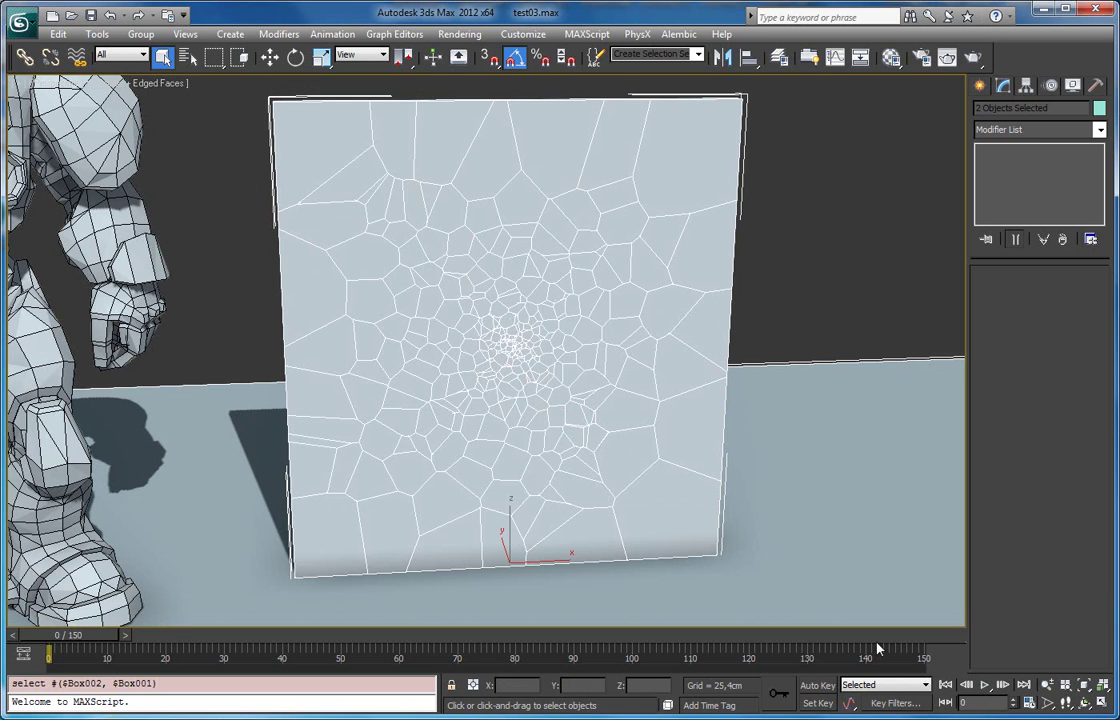
left_click(507, 312)
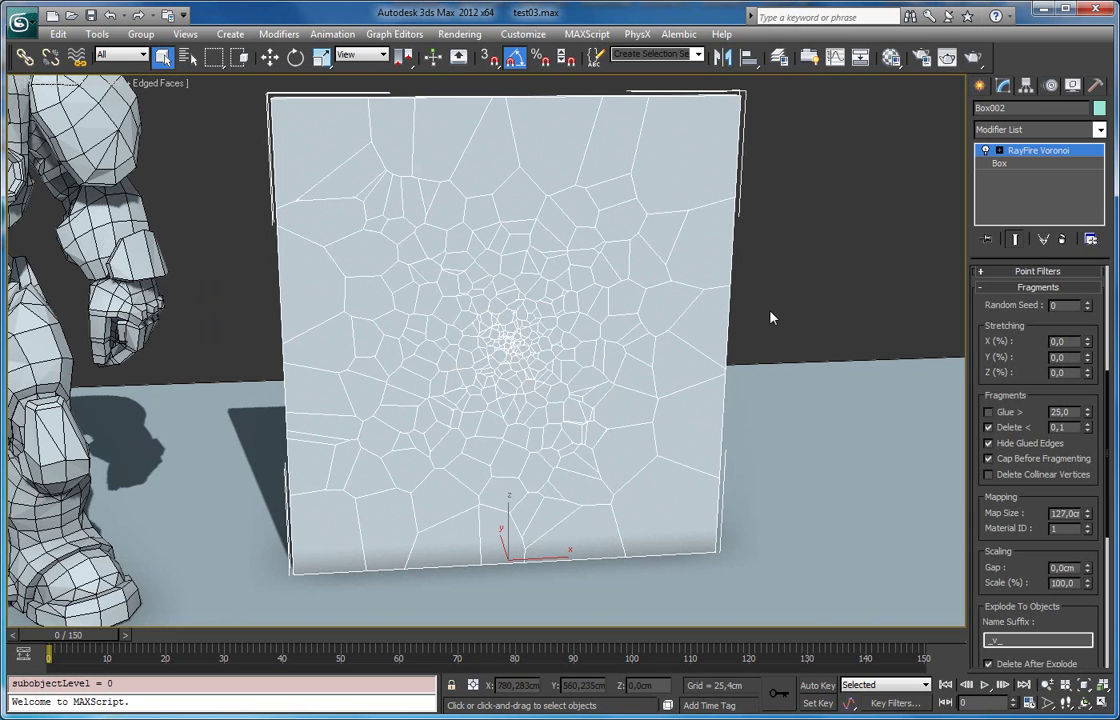
left_click(562, 298)
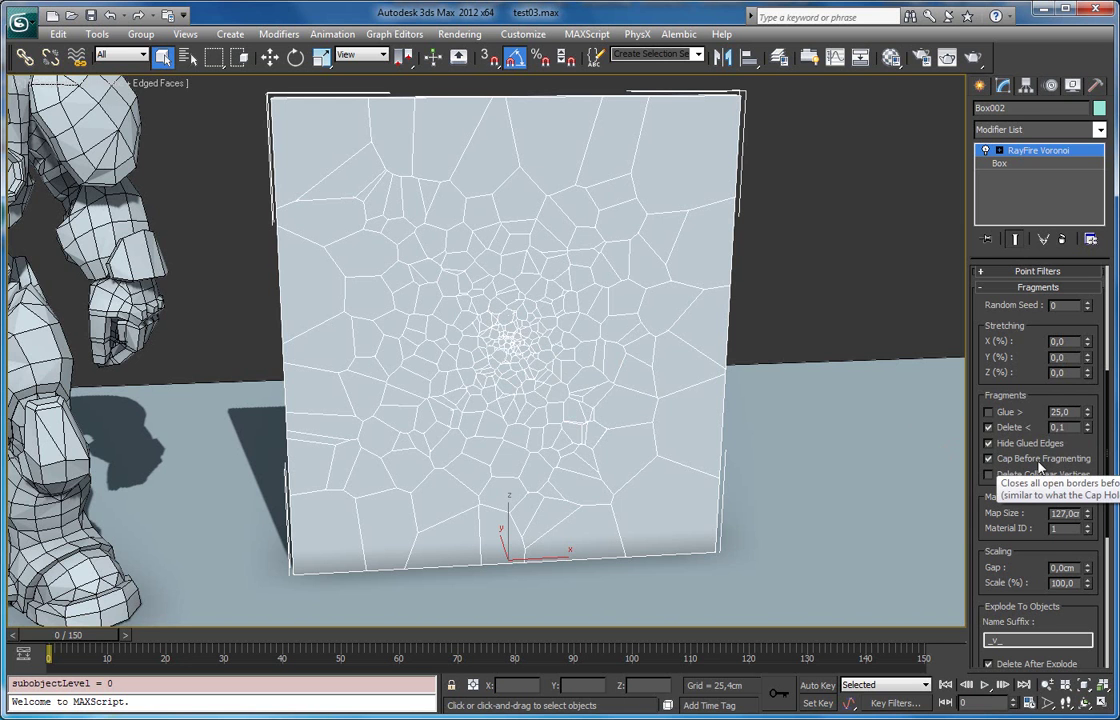
- Change the base box's dimensions to make the wall much thicker and slightly narrower, and return to the RayFire Voronoi modifier
middle_click_drag(590, 308, 598, 381)
middle_click_drag(655, 288, 665, 450)
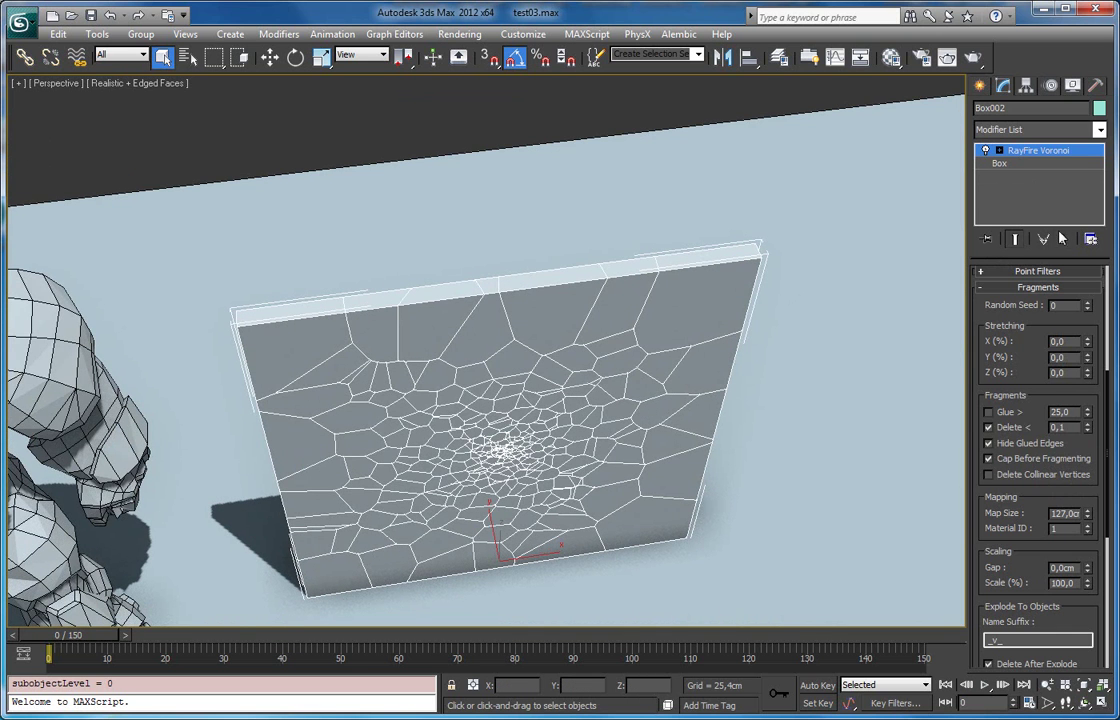
left_click(1020, 164)
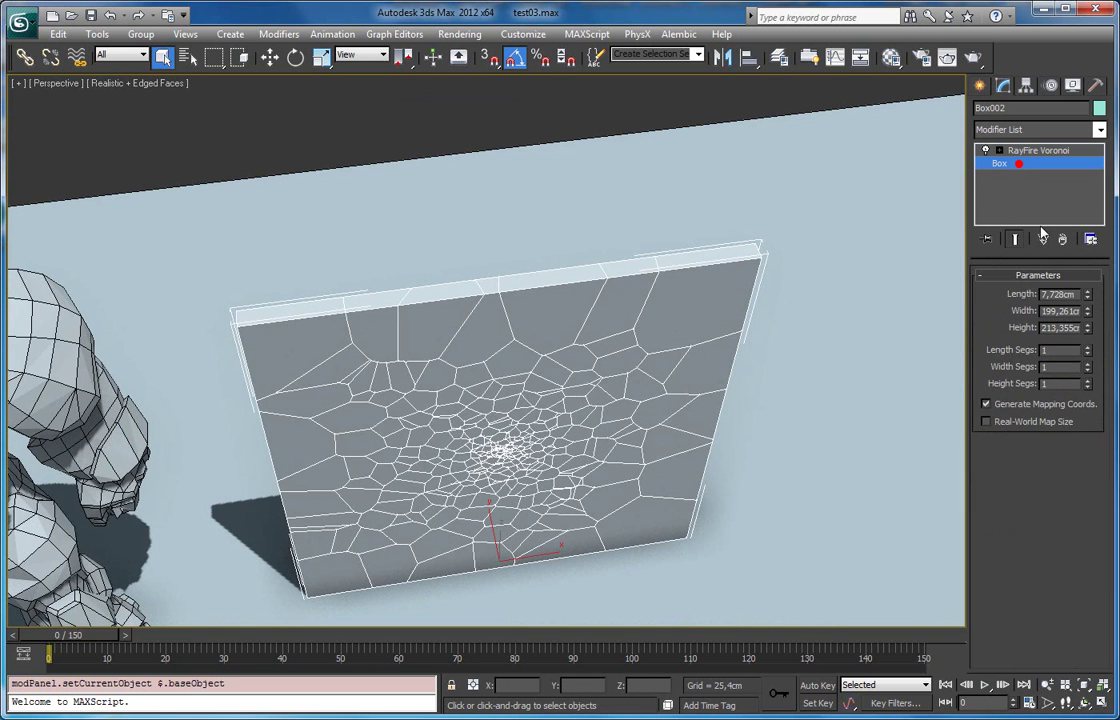
left_click_drag(1087, 317, 1096, 65)
left_click(1058, 151)
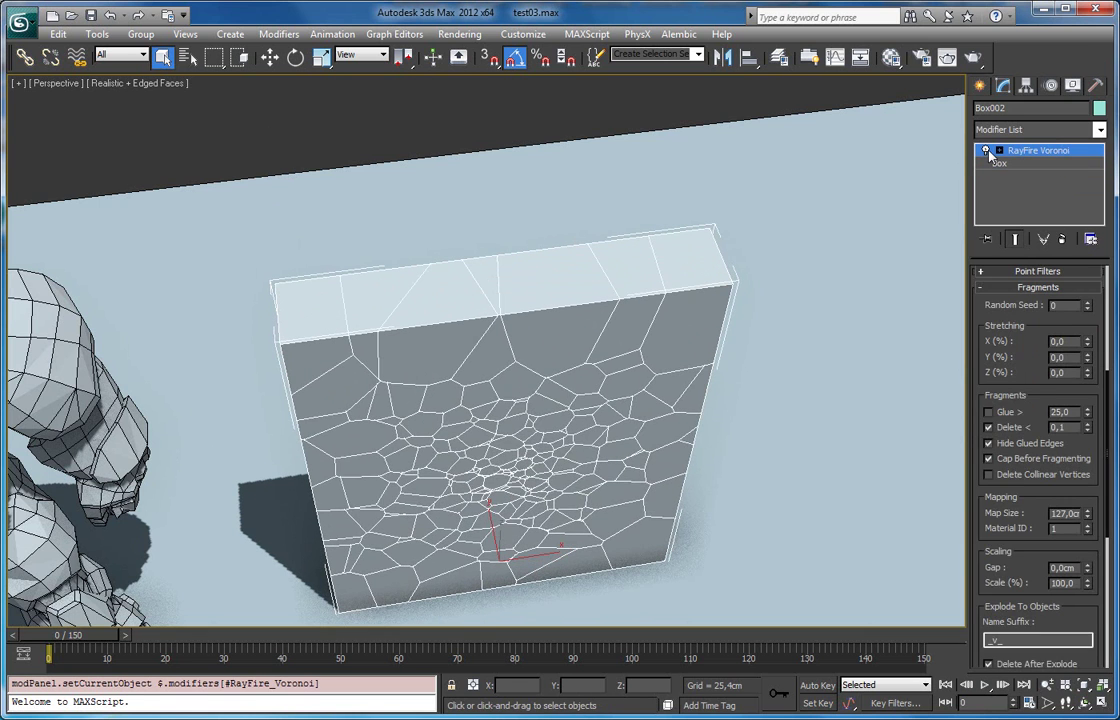
- Insert an Edit Poly modifier between the base box and the RayFire Voronoi modifier
left_click(1015, 163)
left_click(1099, 129)
scroll(1040, 400, "down", 3)
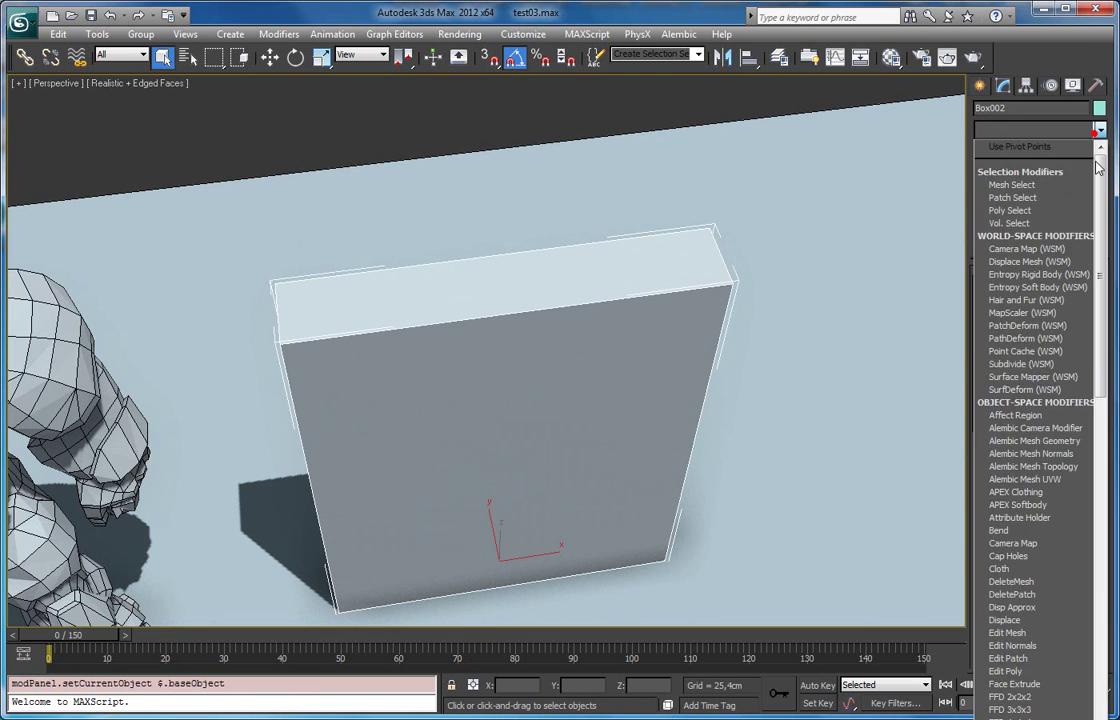
left_click(1006, 441)
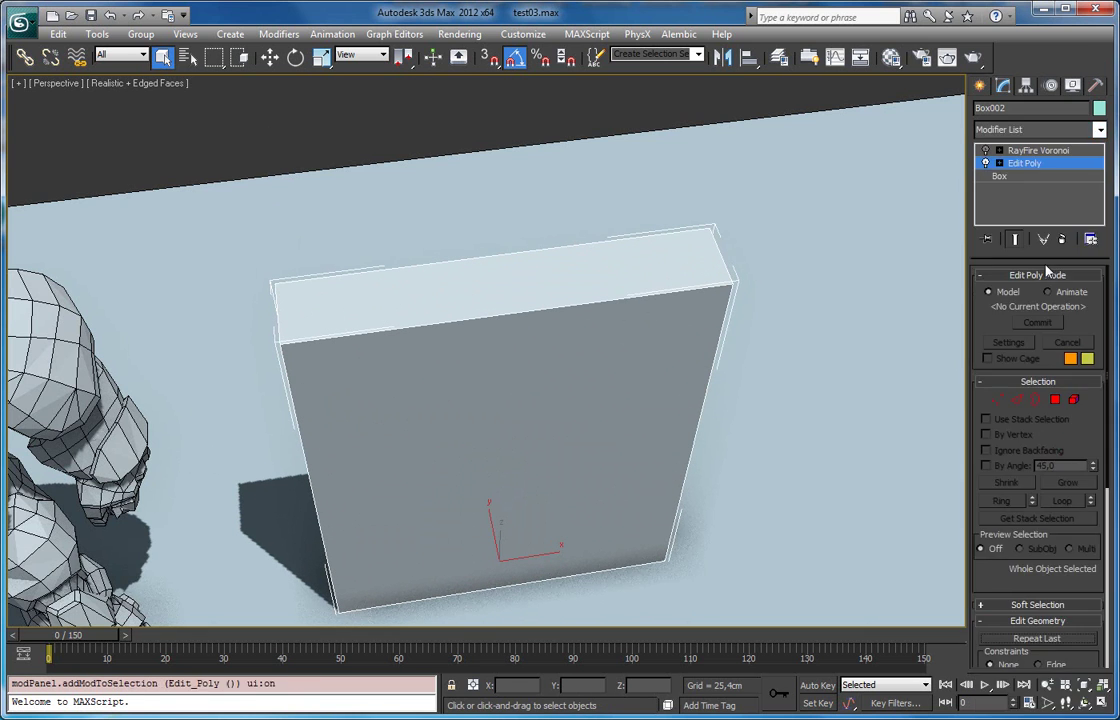
- Delete the wall's top polygon to leave the box open, and return to the RayFire Voronoi modifier
left_click(1055, 399)
left_click(652, 254)
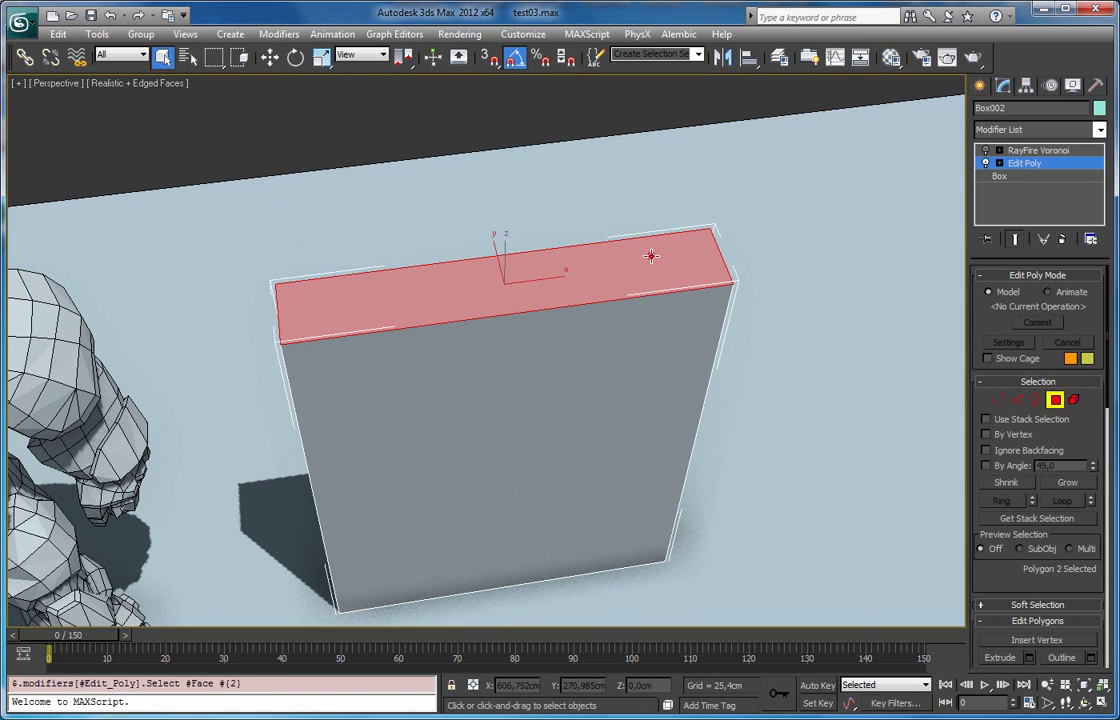
key("Delete")
middle_click_drag(645, 282, 332, 375, "alt")
left_click(1035, 400)
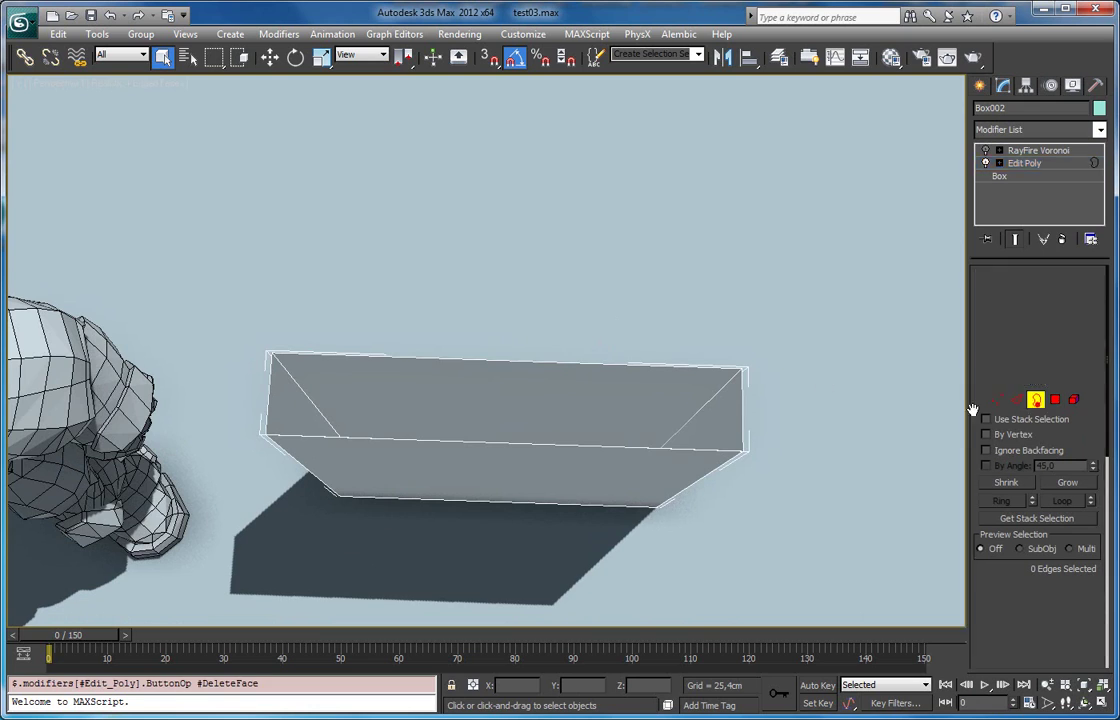
left_click(648, 326)
middle_click_drag(690, 398, 497, 262, "alt")
middle_click_drag(601, 262, 700, 292, "alt")
left_click(1025, 151)
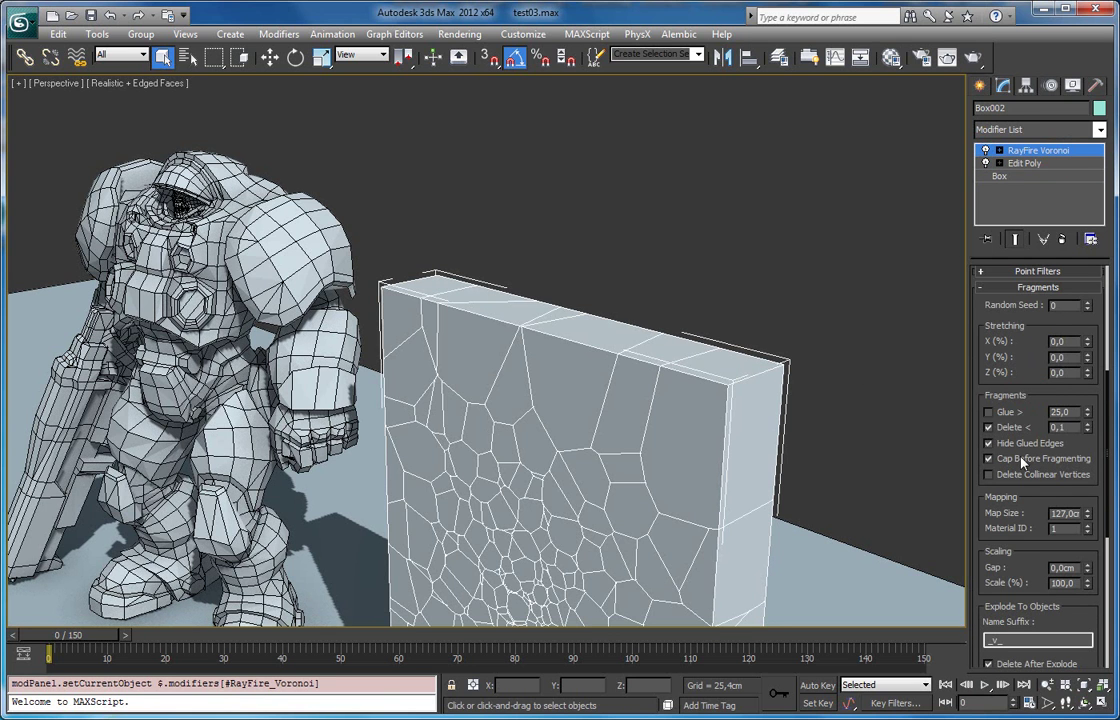
- Turn off Cap Before Fragmenting and check the fractured wall's top
left_click(1022, 460)
middle_click_drag(612, 415, 623, 362)
middle_click_drag(543, 348, 556, 185)
middle_click_drag(462, 335, 466, 324)
- Disable the RayFire Voronoi modifier and inspect the open top of the unfractured box
left_click(985, 150)
middle_click_drag(765, 150, 680, 292, "alt")
scroll(680, 292, "down", 3)
middle_click_drag(525, 290, 820, 265, "alt")
scroll(748, 268, "up", 4)
middle_click_drag(748, 268, 746, 269)
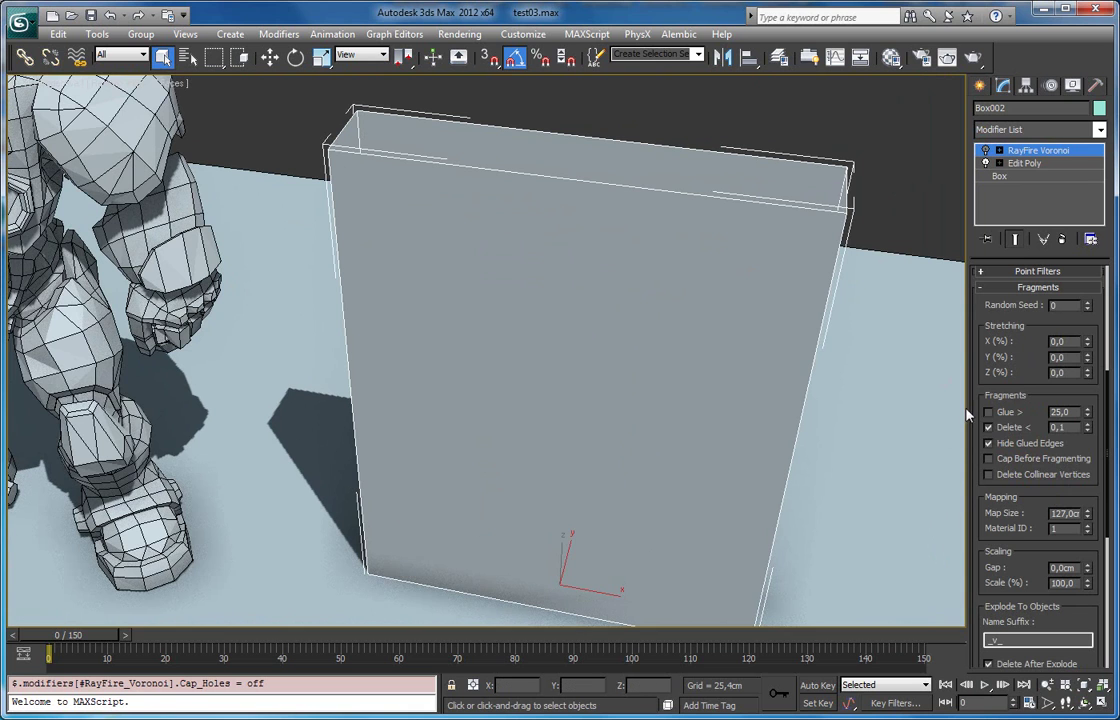
- Turn Cap Before Fragmenting and the RayFire Voronoi modifier back on, and inspect the wall's capped top
left_click(988, 459)
left_click(986, 150)
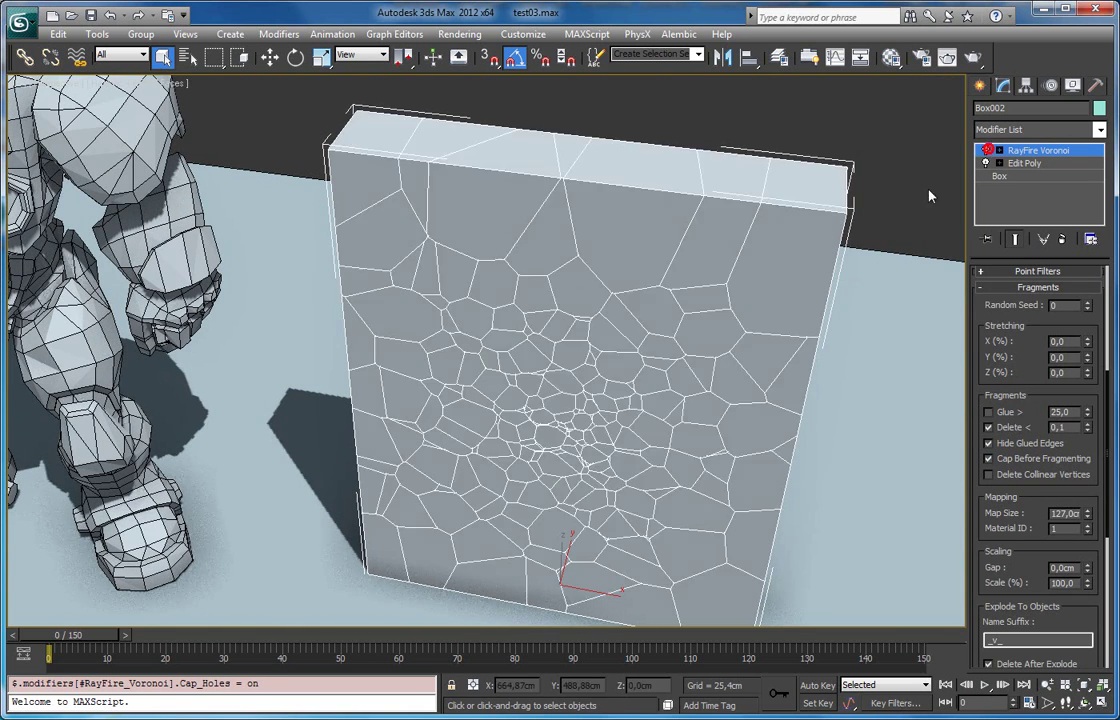
middle_click_drag(756, 150, 742, 183, "alt")
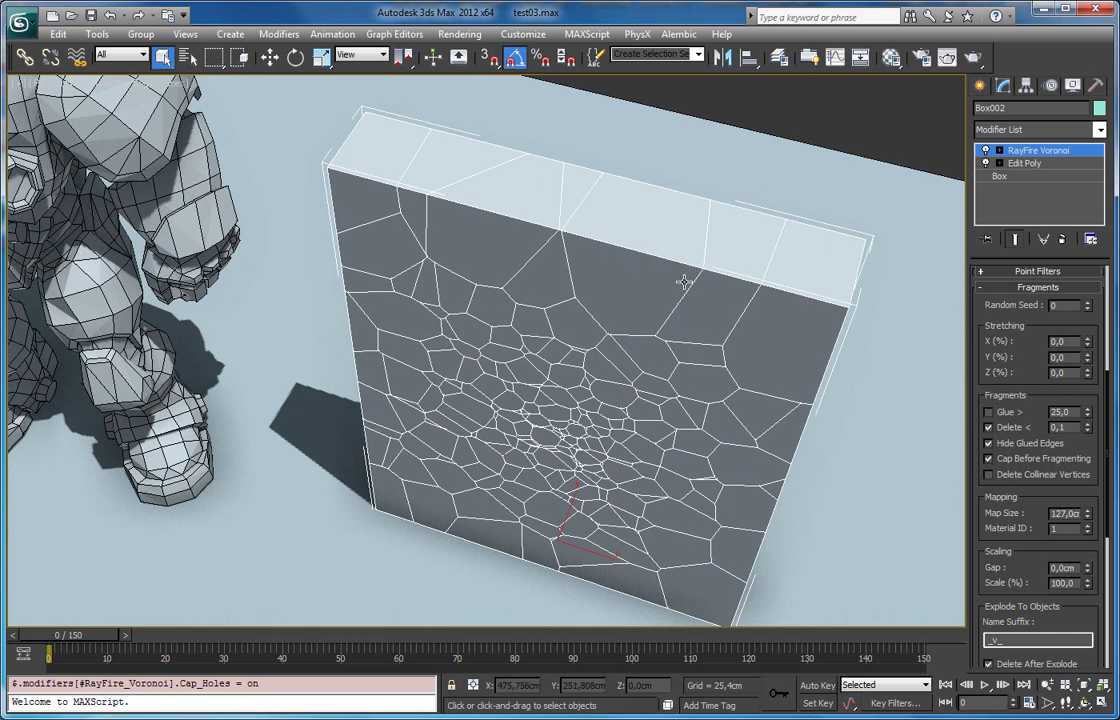
middle_click_drag(609, 402, 600, 370)
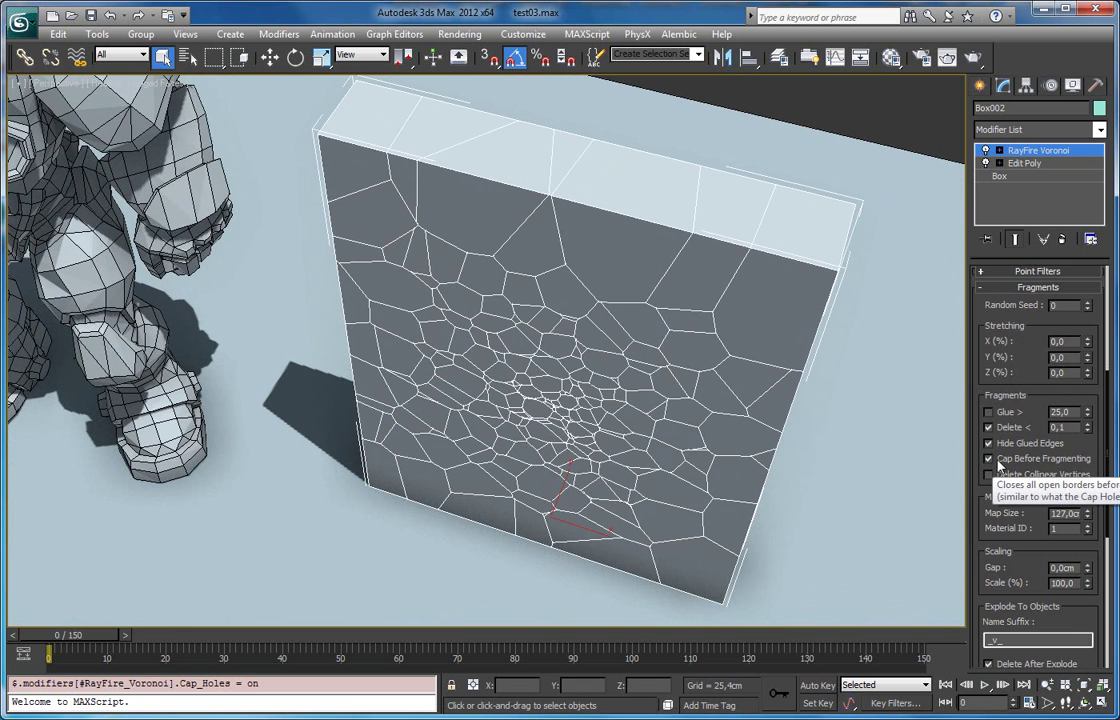
mouse_move(751, 407)
middle_mouse_down("alt")
mouse_move(766, 375)
mouse_move(765, 388)
middle_mouse_up("alt")
scroll(765, 388, "down", 3)
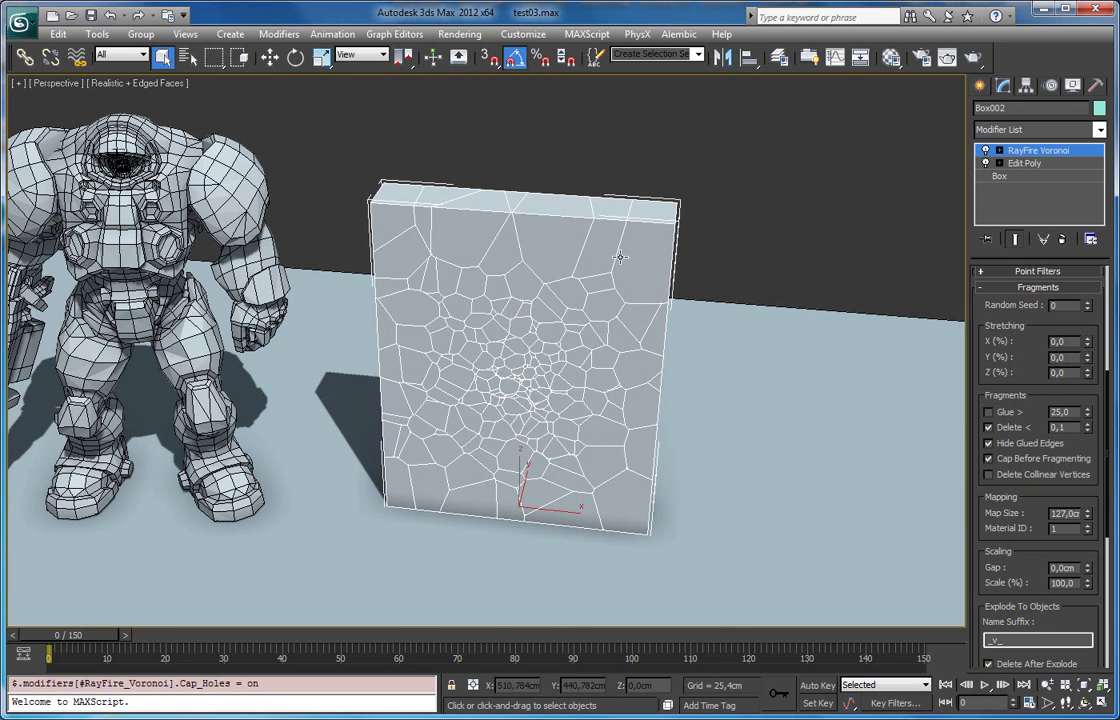
middle_click_drag(542, 254, 542, 311, "alt")
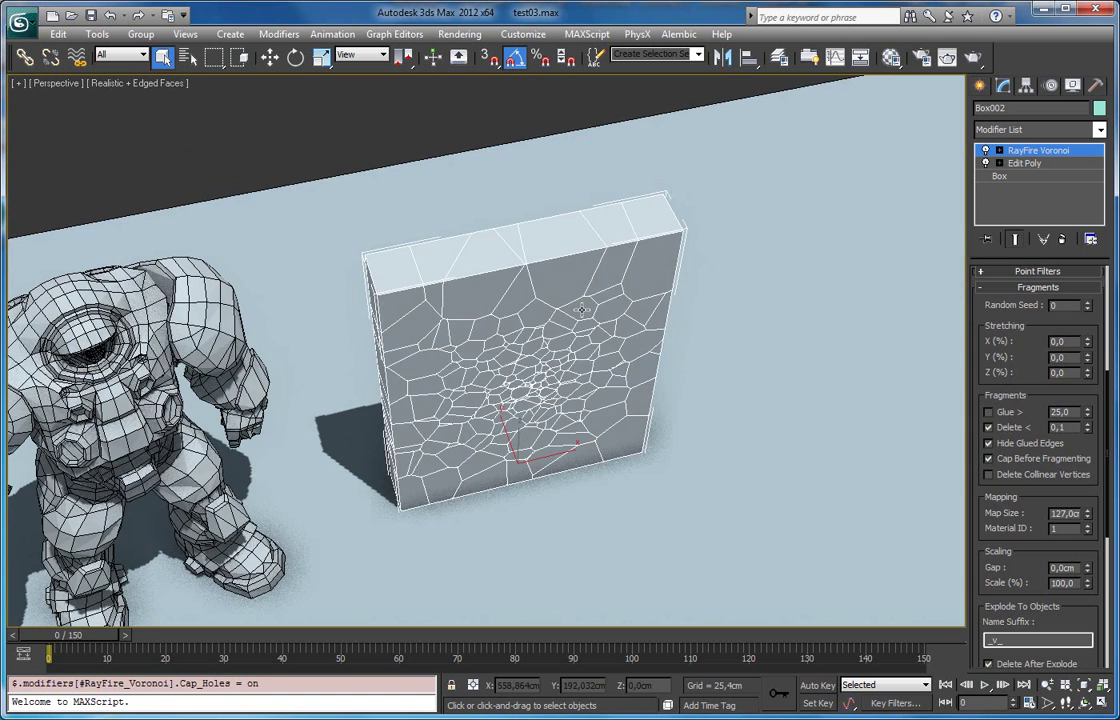
middle_click_drag(689, 343, 690, 365, "alt")
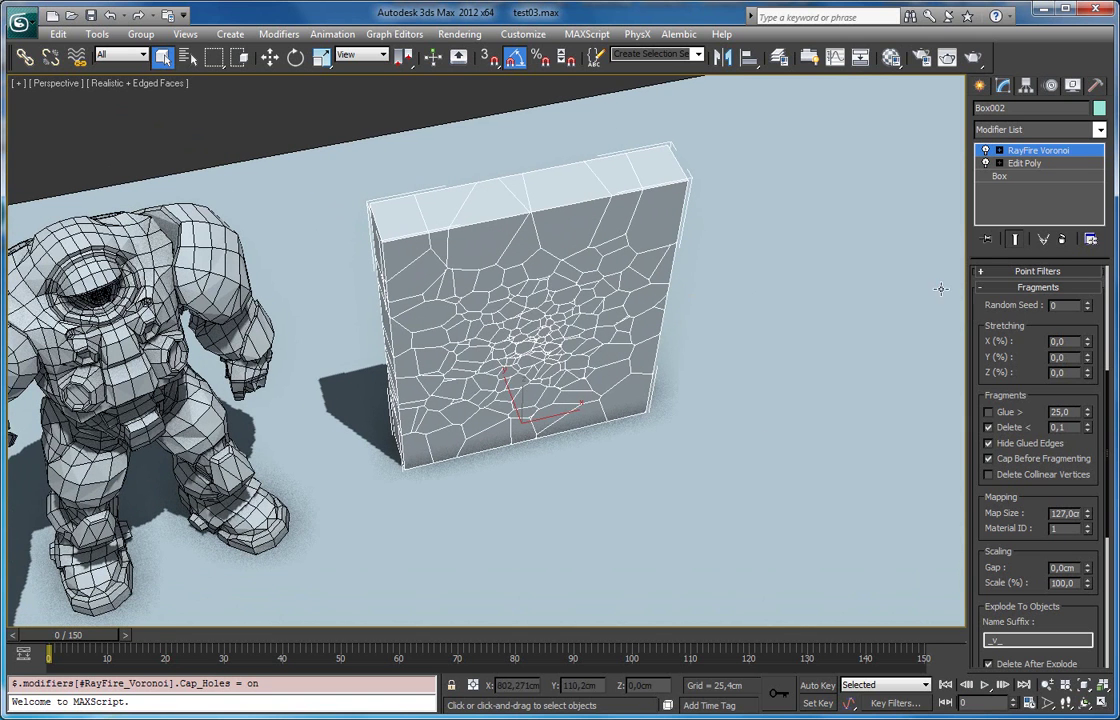
scroll(1000, 320, "down", 2)
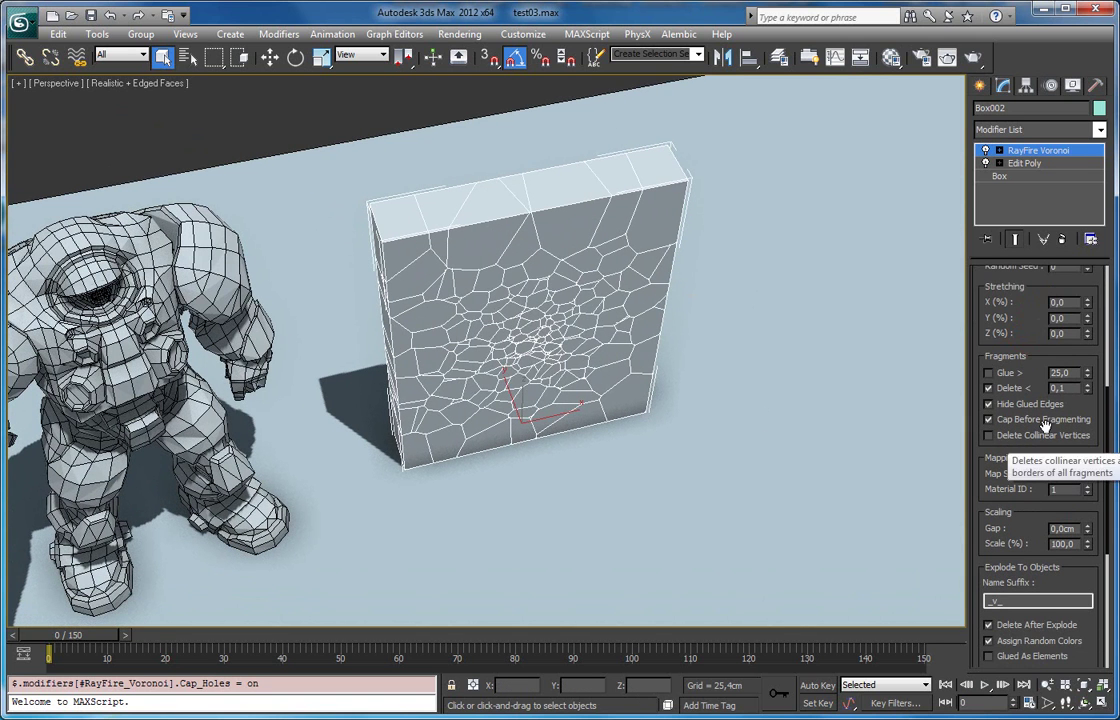
scroll(1030, 601, "up", 10)
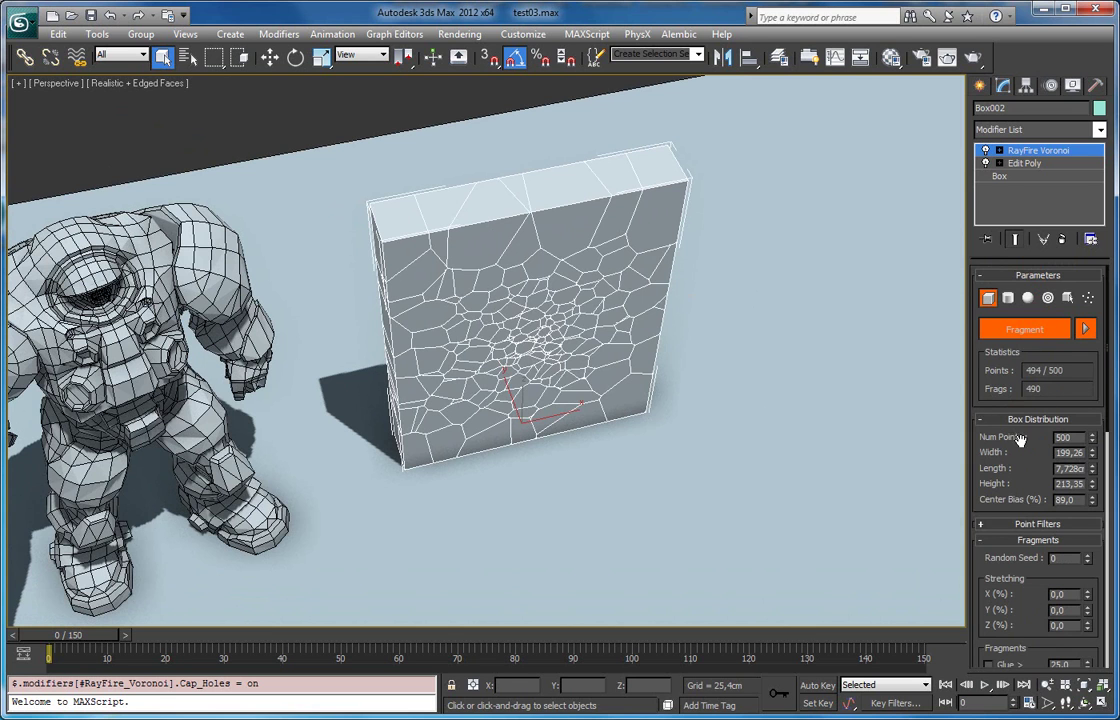
scroll(1036, 395, "down", 10)
mouse_move(1025, 404)
left_mouse_down()
mouse_move(1022, 394)
mouse_move(1020, 408)
left_mouse_up()
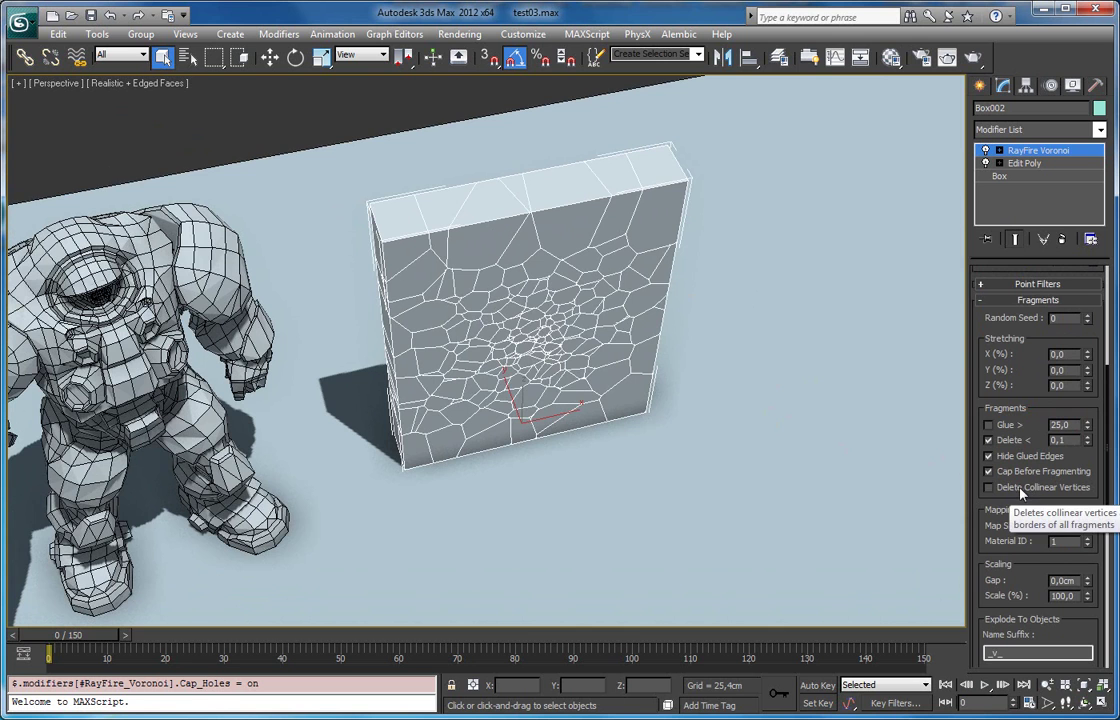
middle_click_drag(721, 298, 716, 353)
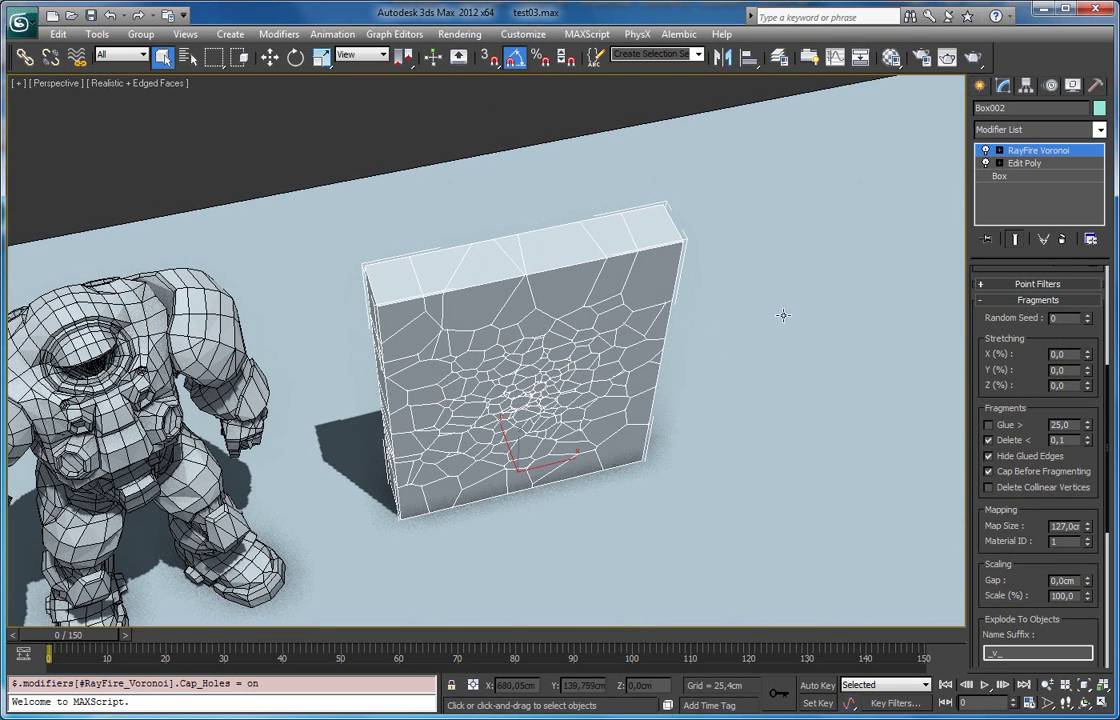
- Delete the Edit Poly modifier below RayFire Voronoi and add a new Edit Poly modifier above it
left_click(1060, 164)
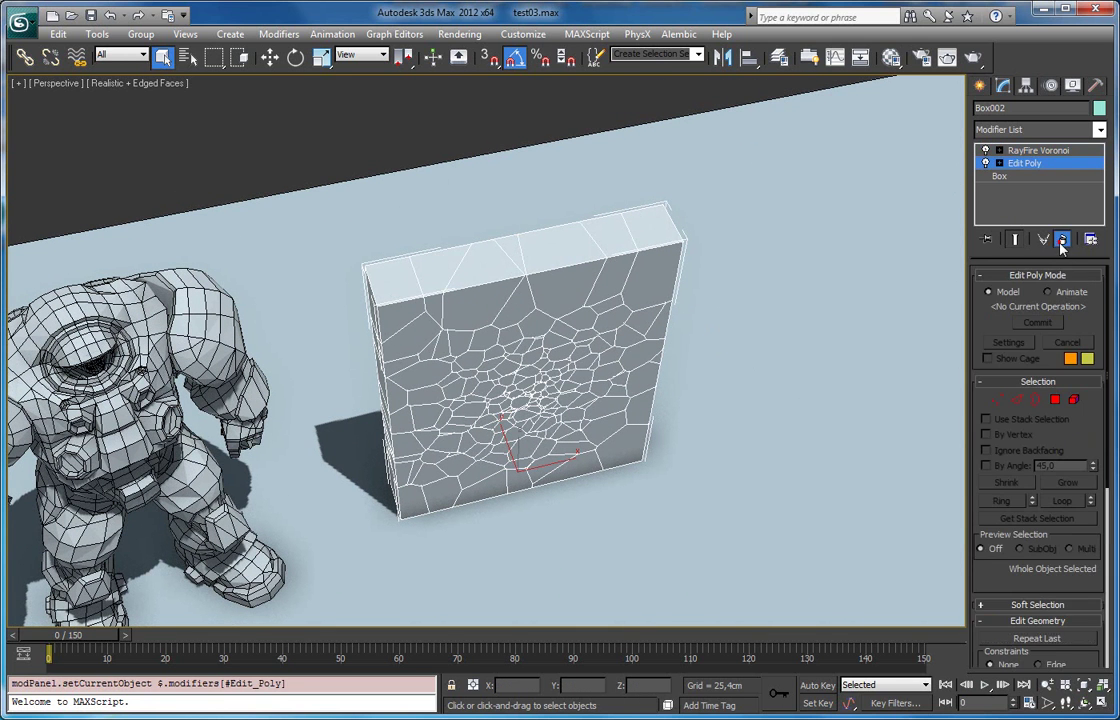
left_click(1061, 240)
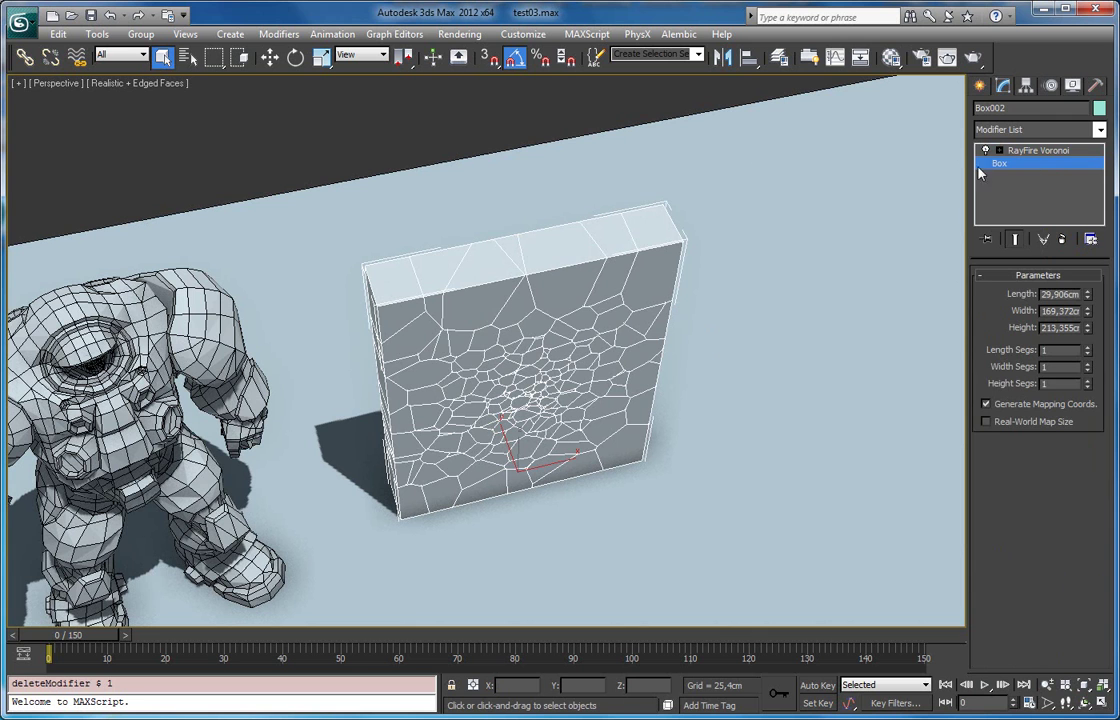
left_click(1052, 150)
left_click(1099, 130)
left_click_drag(1101, 168, 1100, 287)
left_click(1014, 442)
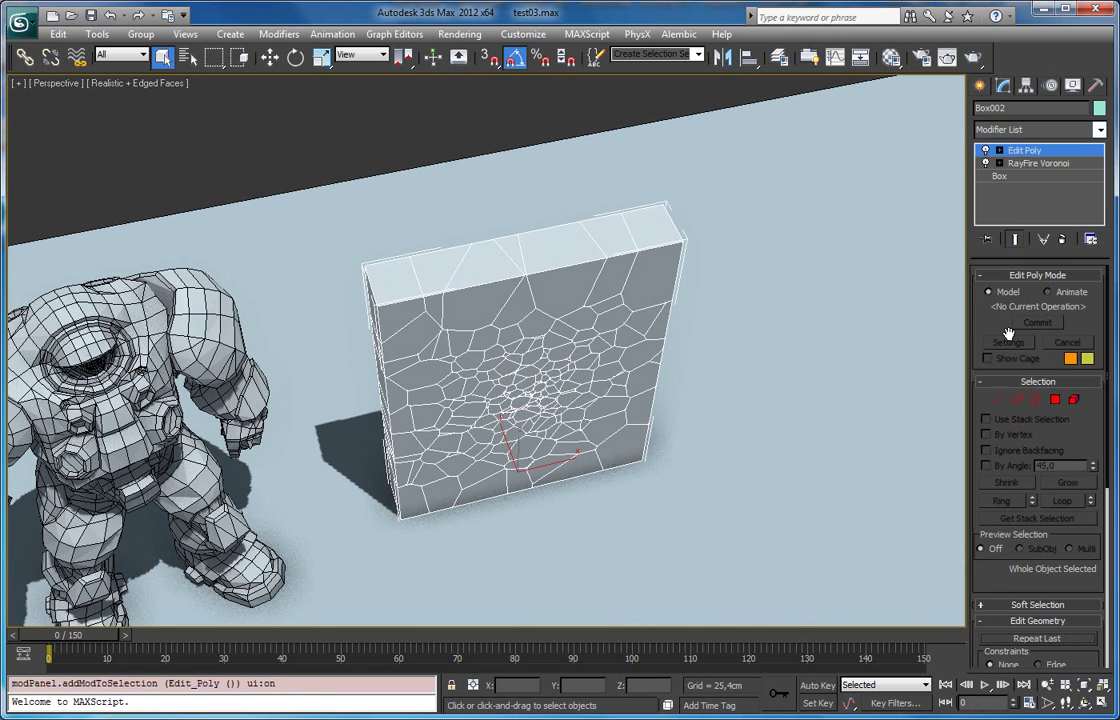
- Enter the Edit Poly modifier's vertex level and pick vertices lying along fragment borders on the wall's front face
left_click(998, 400)
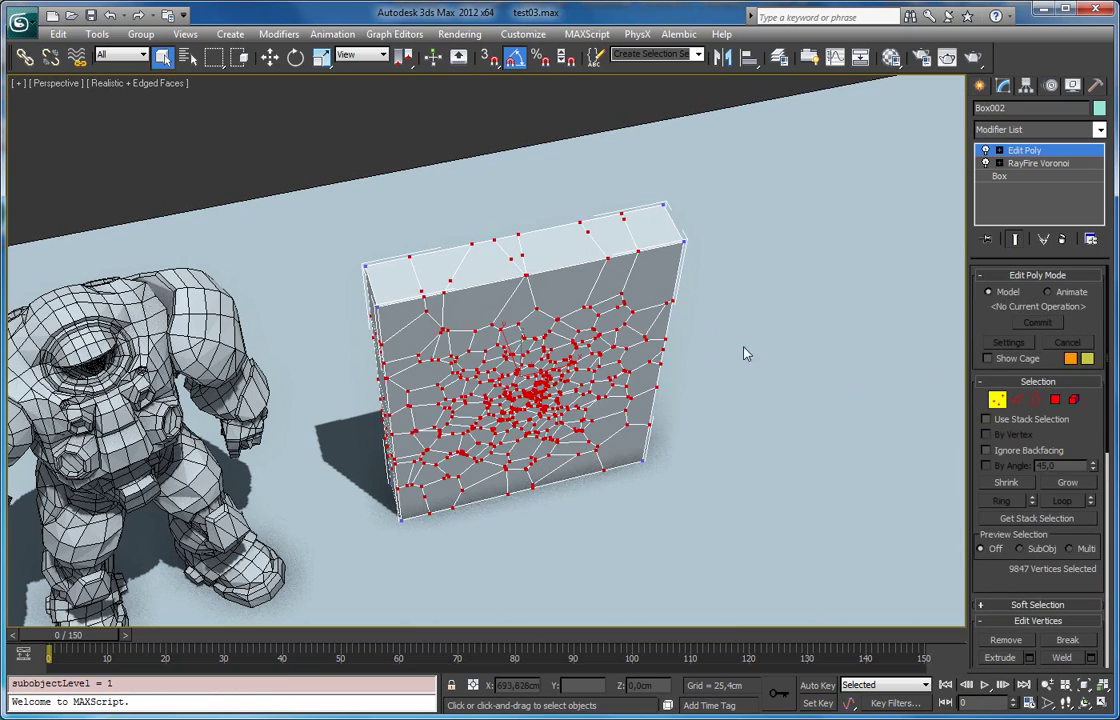
scroll(600, 315, "up", 10)
scroll(585, 312, "up", 6)
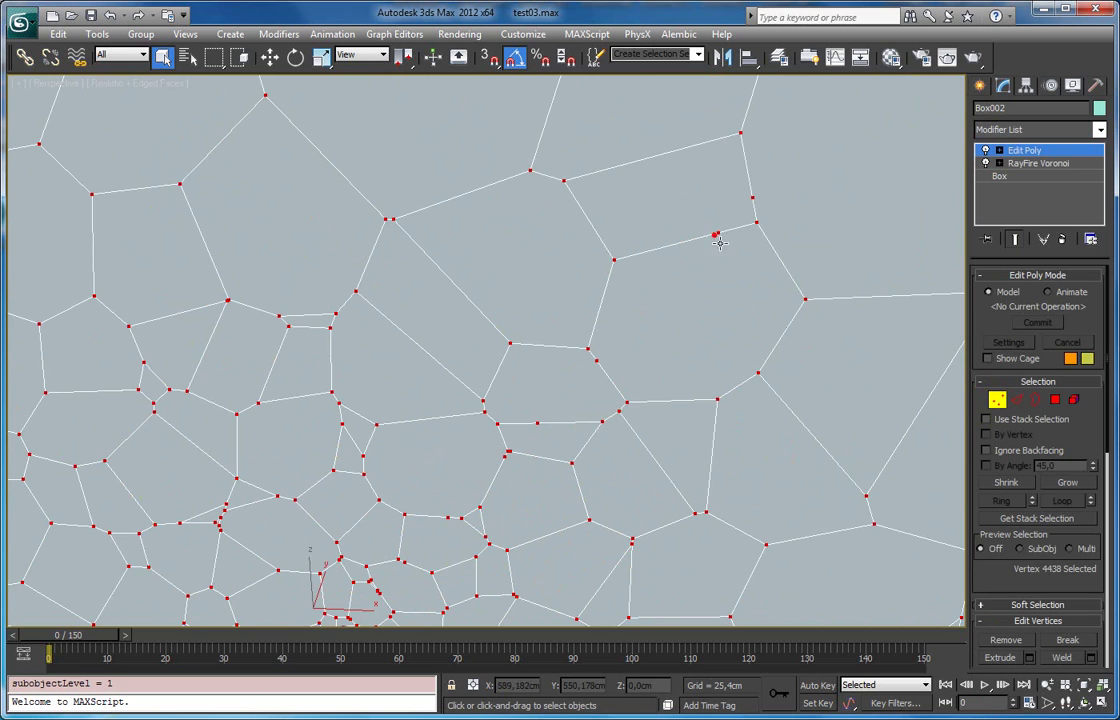
left_click(716, 233)
scroll(720, 260, "down", 8)
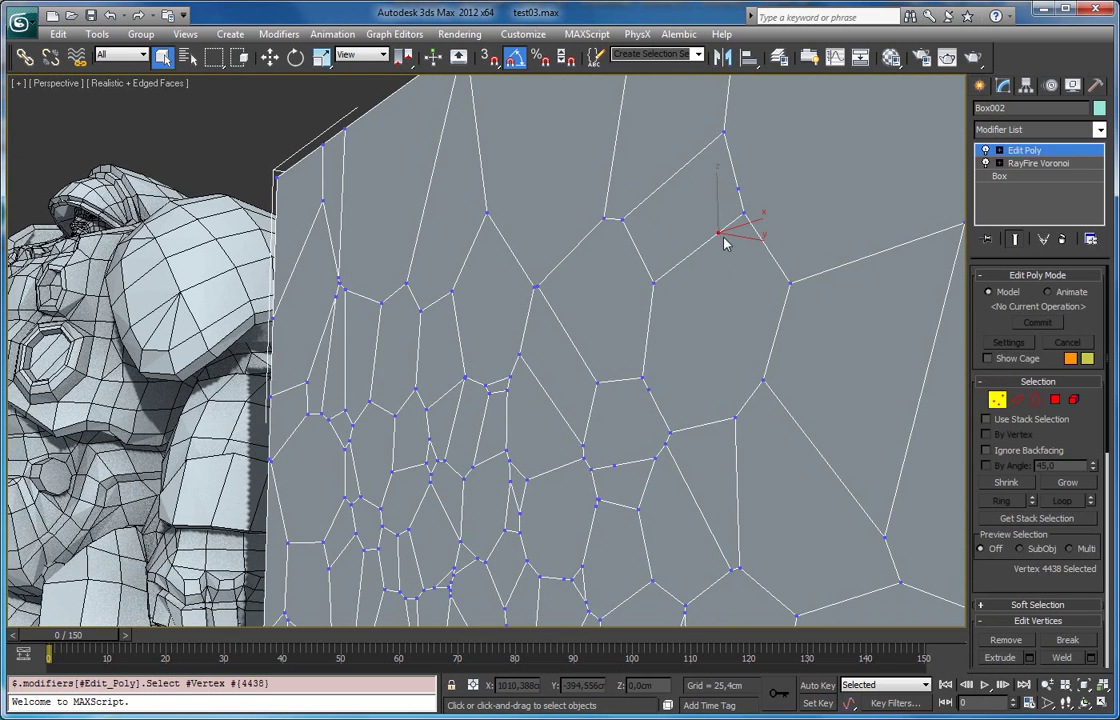
scroll(607, 352, "up", 5)
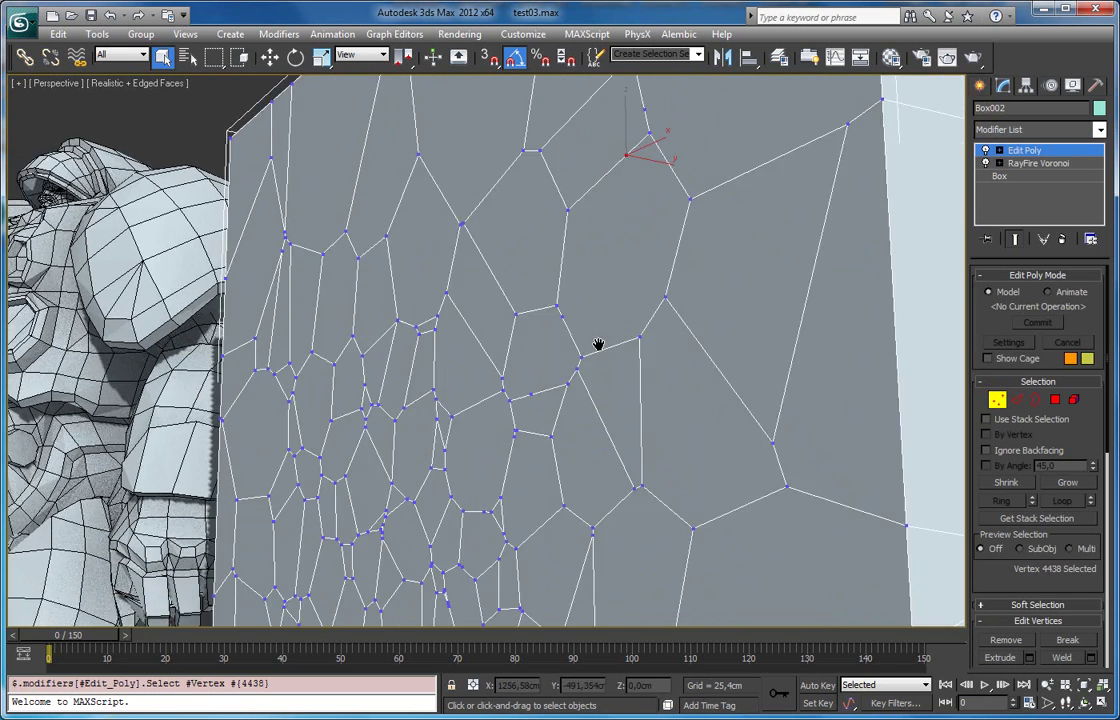
left_click(658, 271)
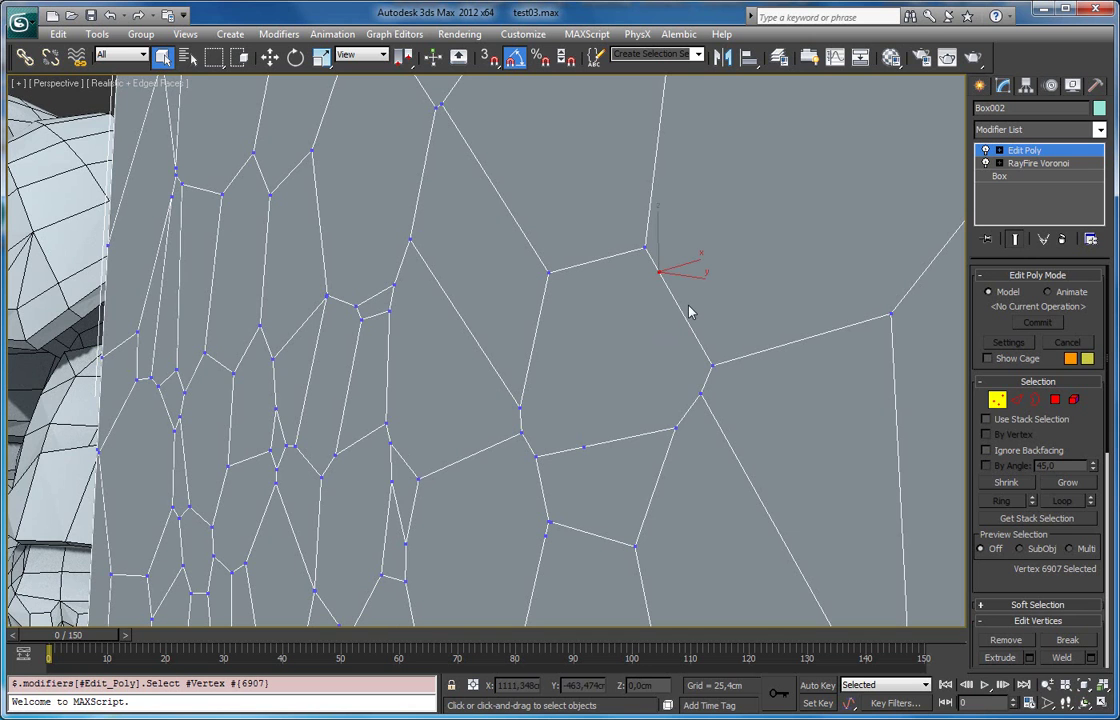
- Examine the vertices of the dense fragment area on the wall's front face
middle_click_drag(625, 455, 570, 365)
middle_click_drag(650, 392, 665, 445, "alt")
middle_click_drag(489, 284, 628, 325, "alt")
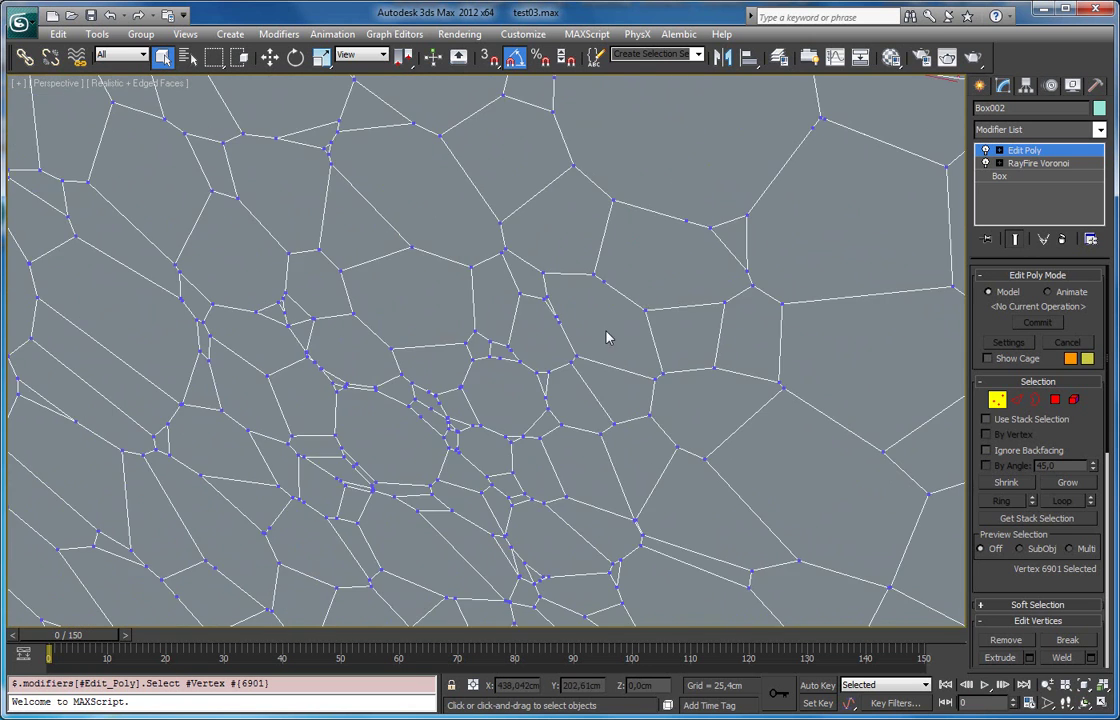
scroll(614, 220, "down", 5)
scroll(576, 275, "up", 3)
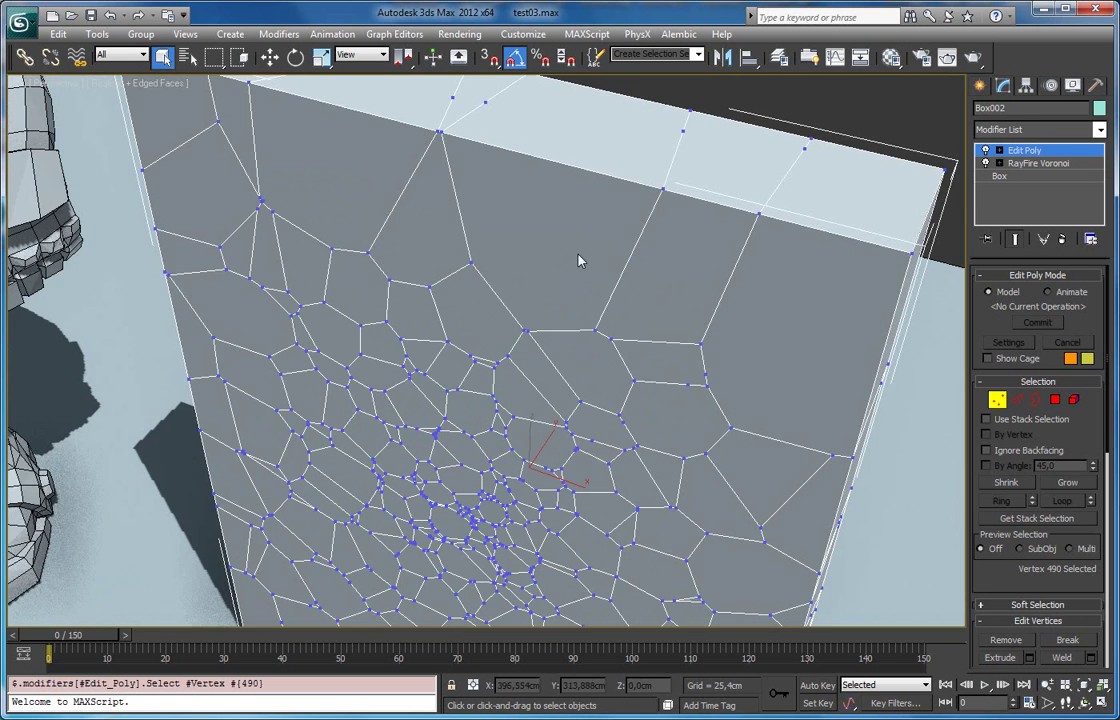
- Pick vertices along the fragment borders on the wall's top face and examine them from several angles
left_click(682, 132)
key("z")
middle_click_drag(682, 132, 605, 368, "alt")
scroll(600, 275, "down", 5)
left_click(561, 432)
middle_click_drag(607, 420, 507, 352, "alt")
middle_click_drag(517, 396, 573, 228, "alt")
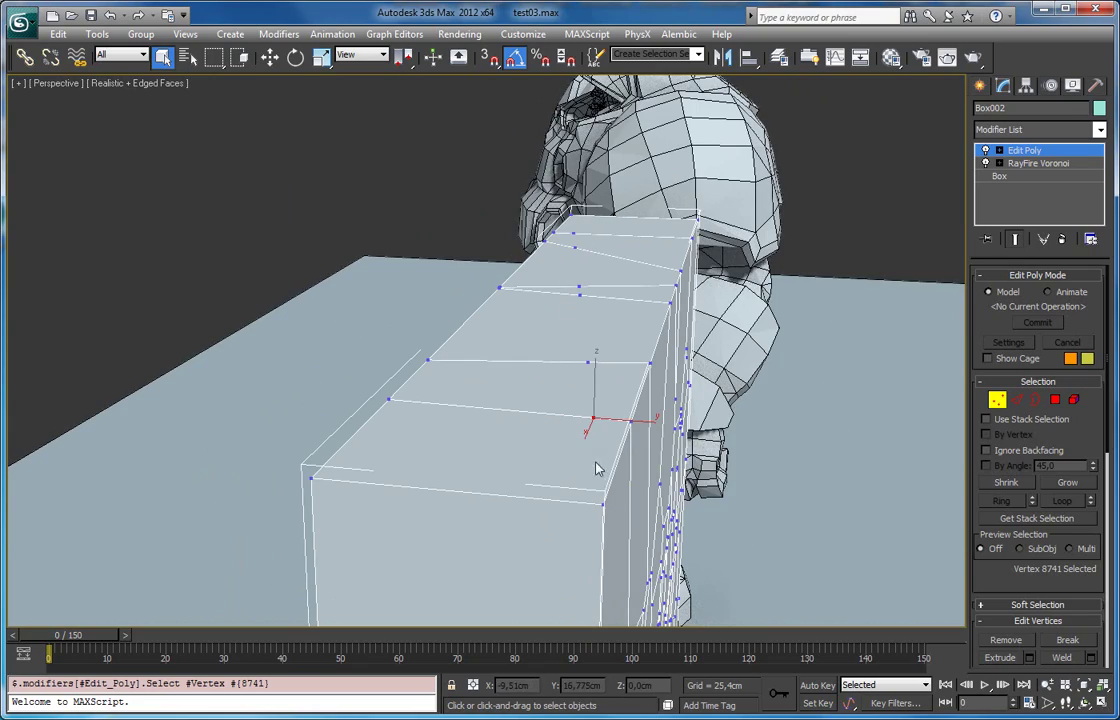
middle_click_drag(551, 470, 444, 274, "alt")
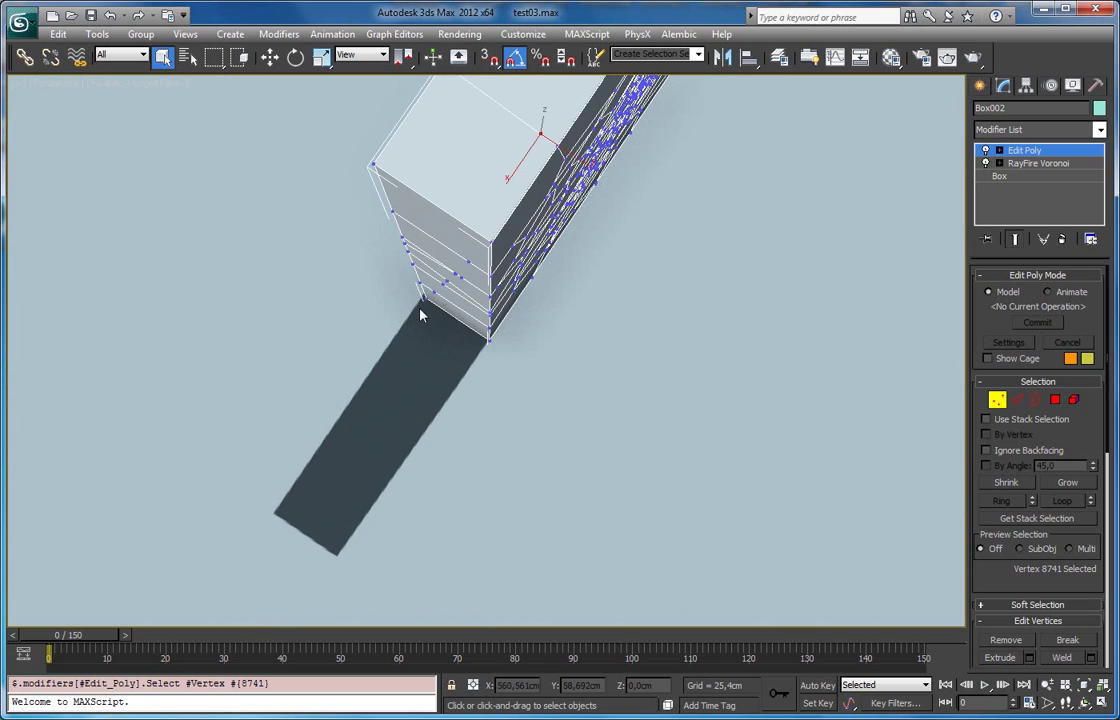
middle_click_drag(431, 326, 447, 293, "alt")
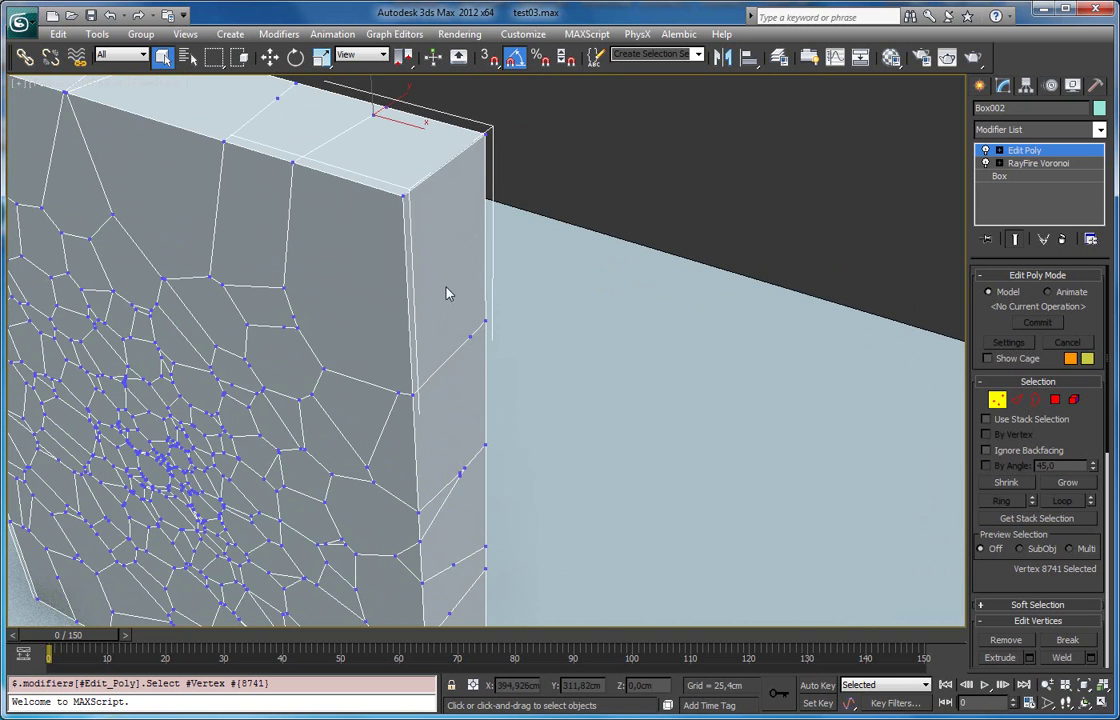
- Select the extra vertex on the uppermost fragment border of the wall's narrow side and examine it closely
left_click(470, 335)
key("z")
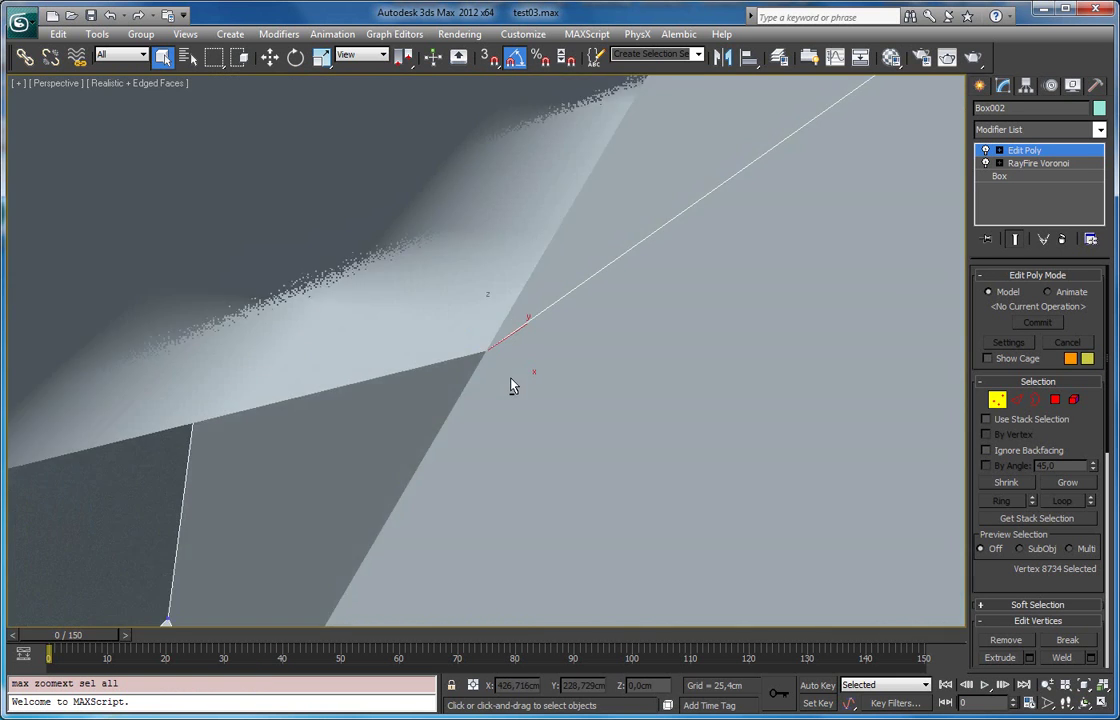
scroll(515, 400, "down", 5)
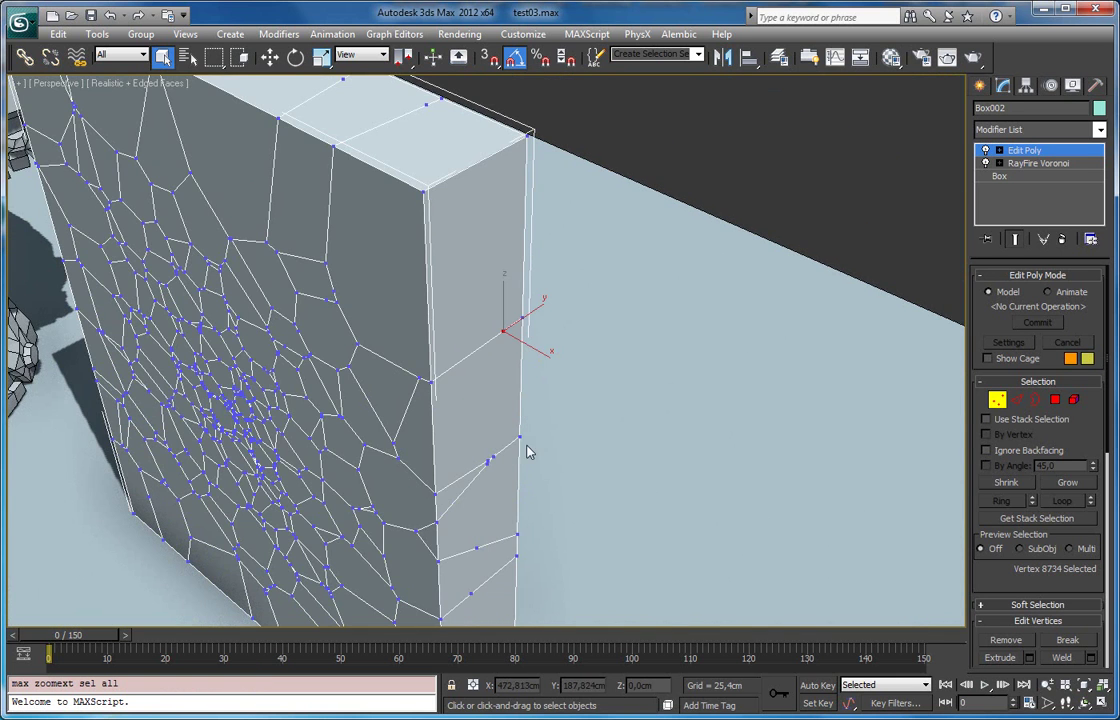
middle_click_drag(511, 395, 460, 388, "alt")
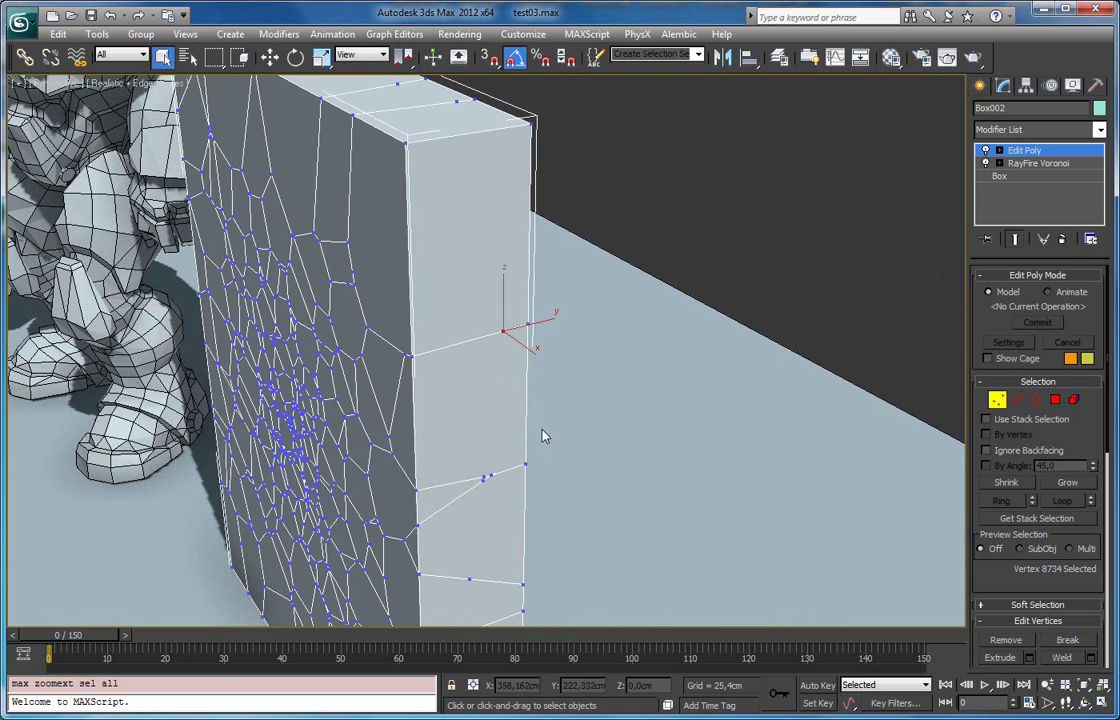
middle_click_drag(495, 452, 647, 370, "alt")
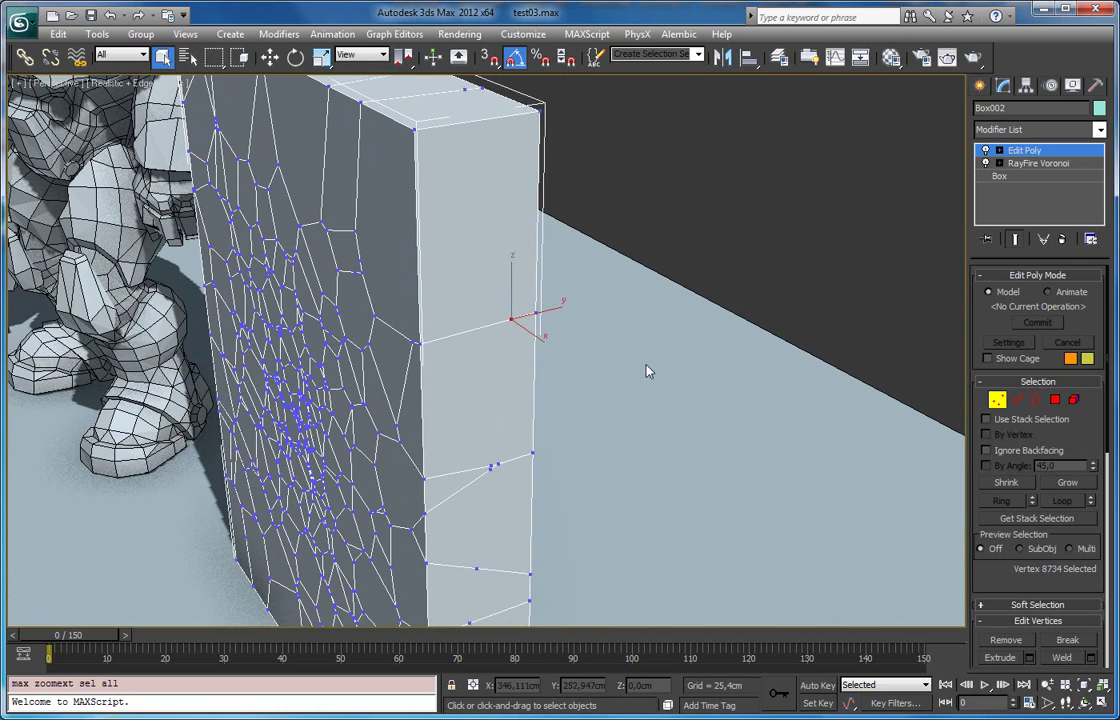
- Return to the RayFire Voronoi modifier and turn on Delete Collinear Vertices
left_click(1024, 151)
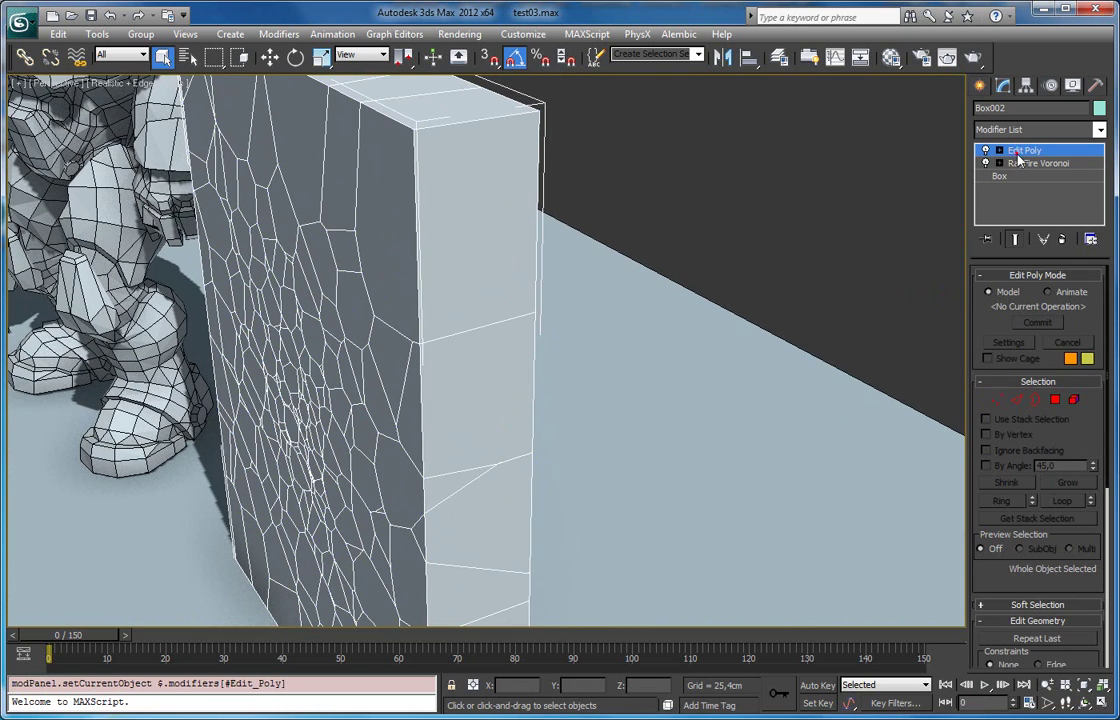
left_click(1021, 163)
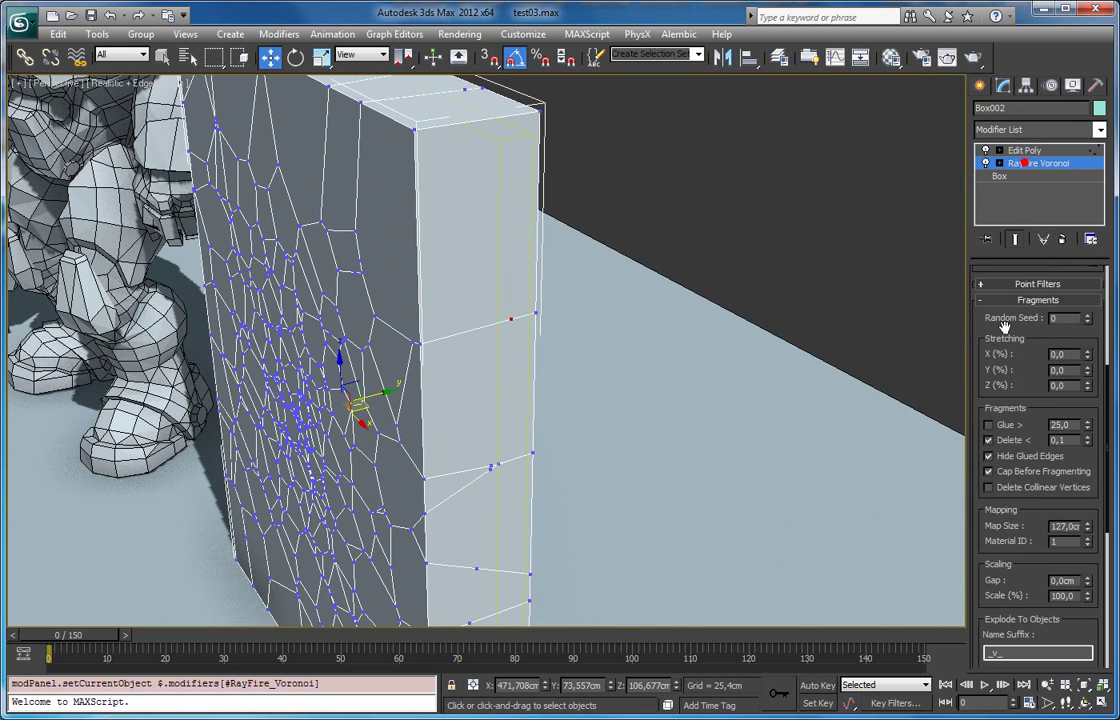
left_click(989, 488)
- Return to the Edit Poly modifier's vertices and check the fragment borders on the wall's top, side and front for collinear vertices
left_click(1021, 151)
middle_click_drag(857, 205, 603, 323, "alt")
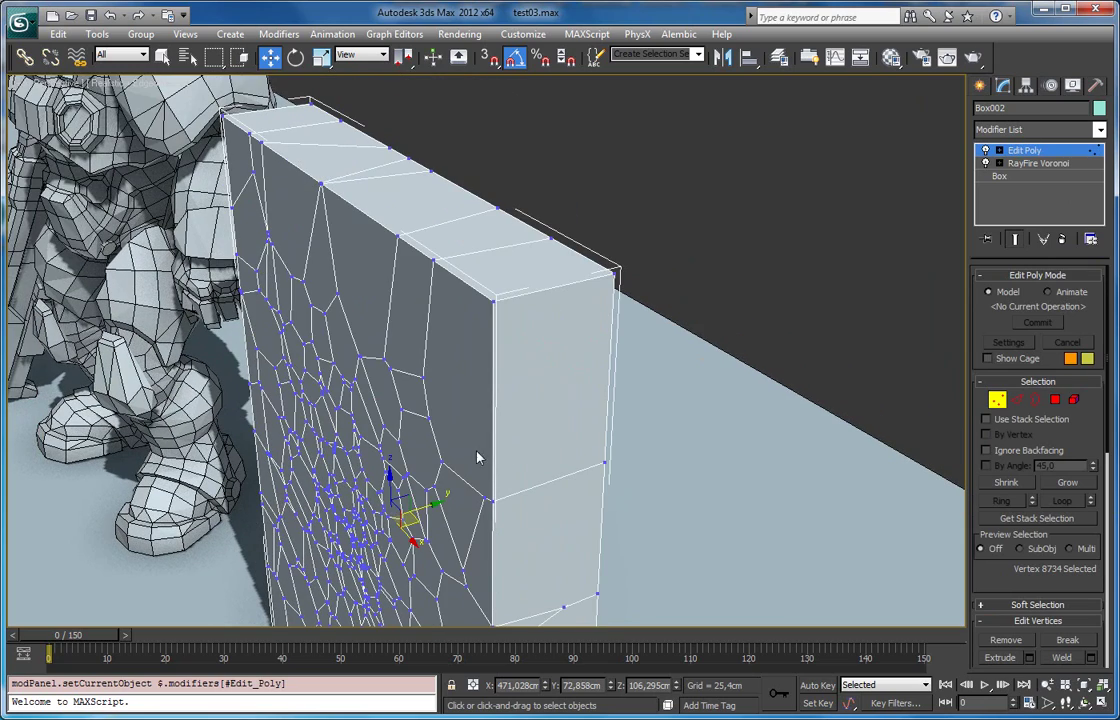
scroll(500, 462, "up", 6)
middle_click_drag(538, 406, 573, 317, "alt")
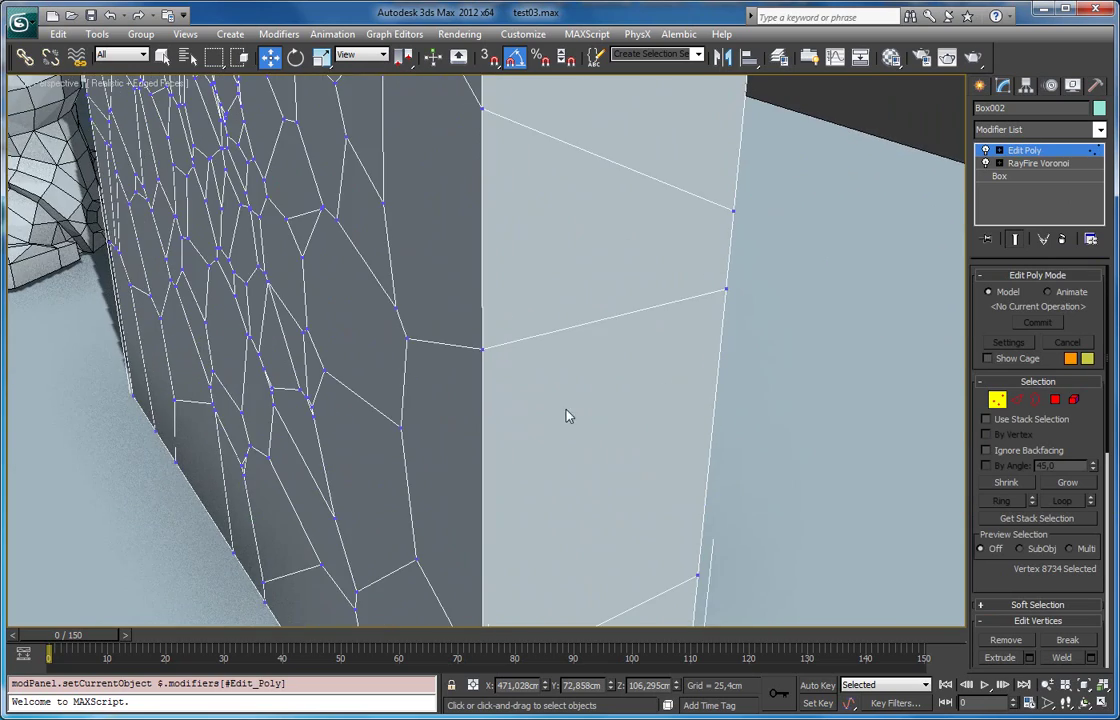
scroll(503, 350, "down", 5)
middle_click_drag(503, 350, 635, 400, "alt")
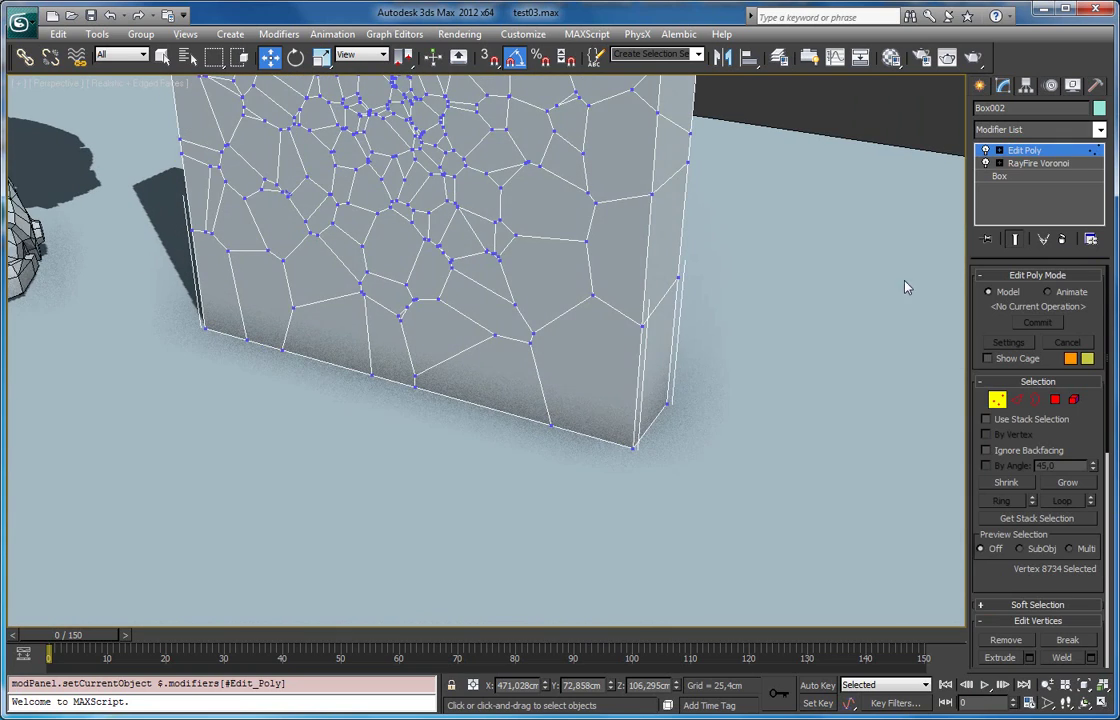
- Turn Delete Collinear Vertices off in the RayFire Voronoi modifier and view the wall's vertices
left_click(1050, 164)
middle_click_drag(710, 258, 722, 455)
middle_click_drag(472, 280, 516, 450)
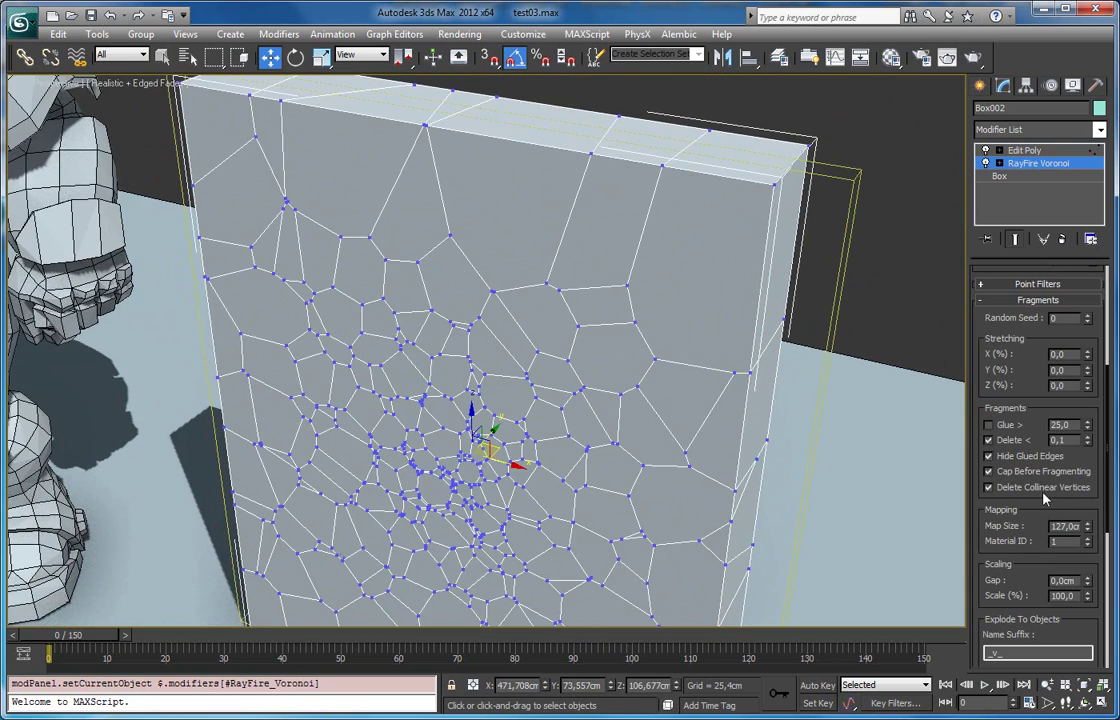
left_click(988, 487)
scroll(670, 445, "down", 5)
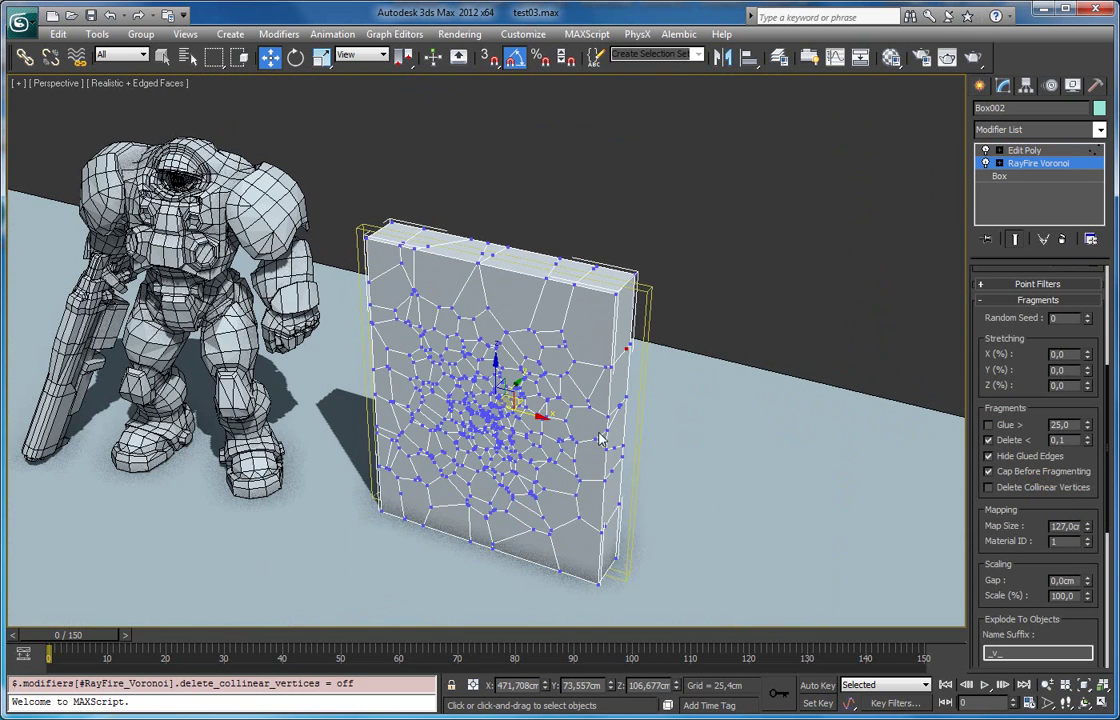
- Delete the RayFire Voronoi and Edit Poly modifiers from the wall, leaving only the base box
scroll(984, 405, "down", 3)
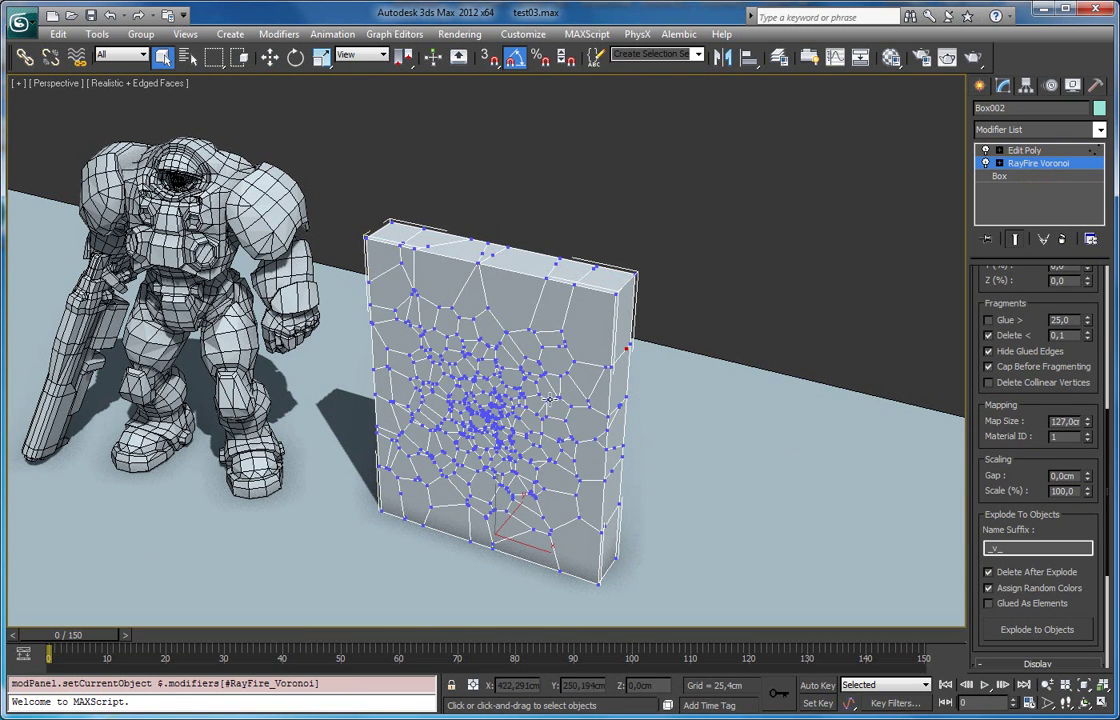
left_click(1063, 238)
left_click(1025, 150)
left_click(1063, 238)
middle_click_drag(548, 230, 740, 267)
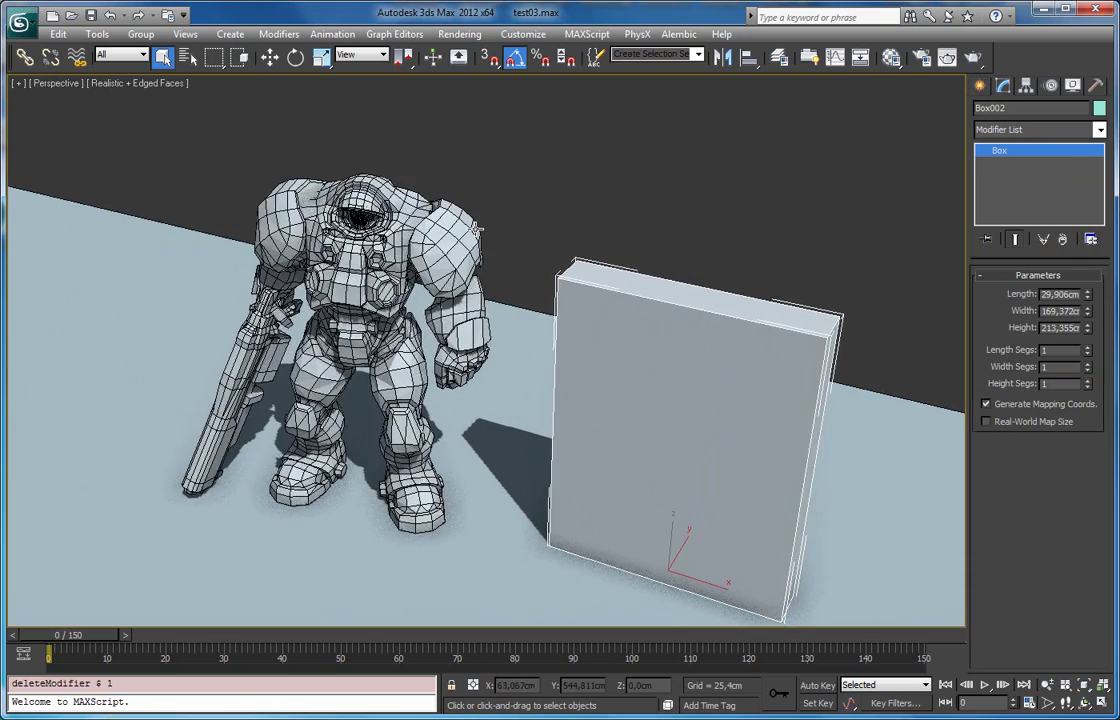
- Select the armoured character and frame it in the viewport
left_click(474, 228)
key("z")
scroll(478, 245, "up", 1)
middle_click_drag(642, 247, 563, 297)
scroll(490, 250, "down", 1)
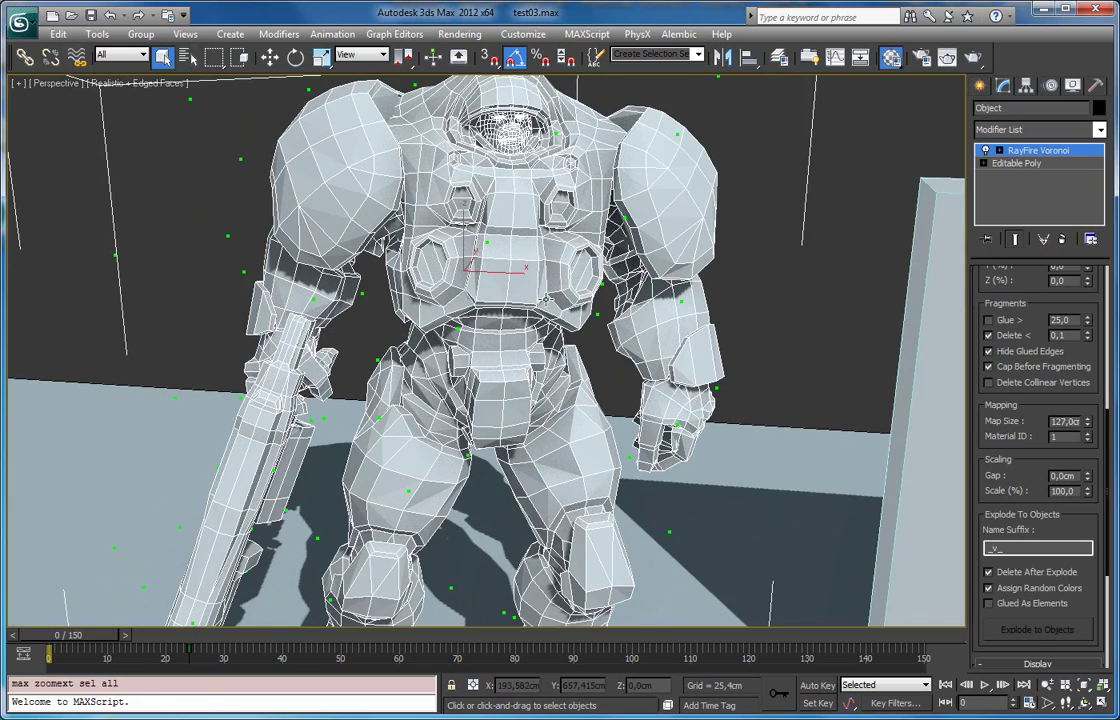
- Deselect the character and choose the red and black checker material 20 - Default in the Material Editor
left_click(891, 57)
left_click_drag(71, 47, 809, 118)
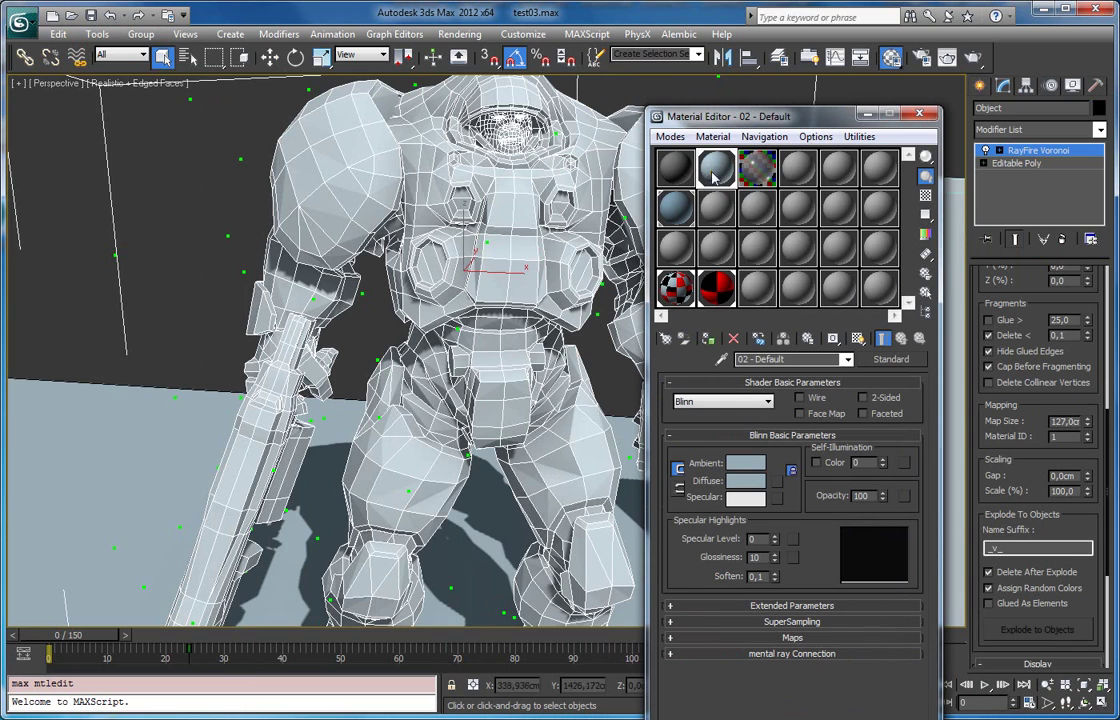
scroll(634, 222, "down", 4)
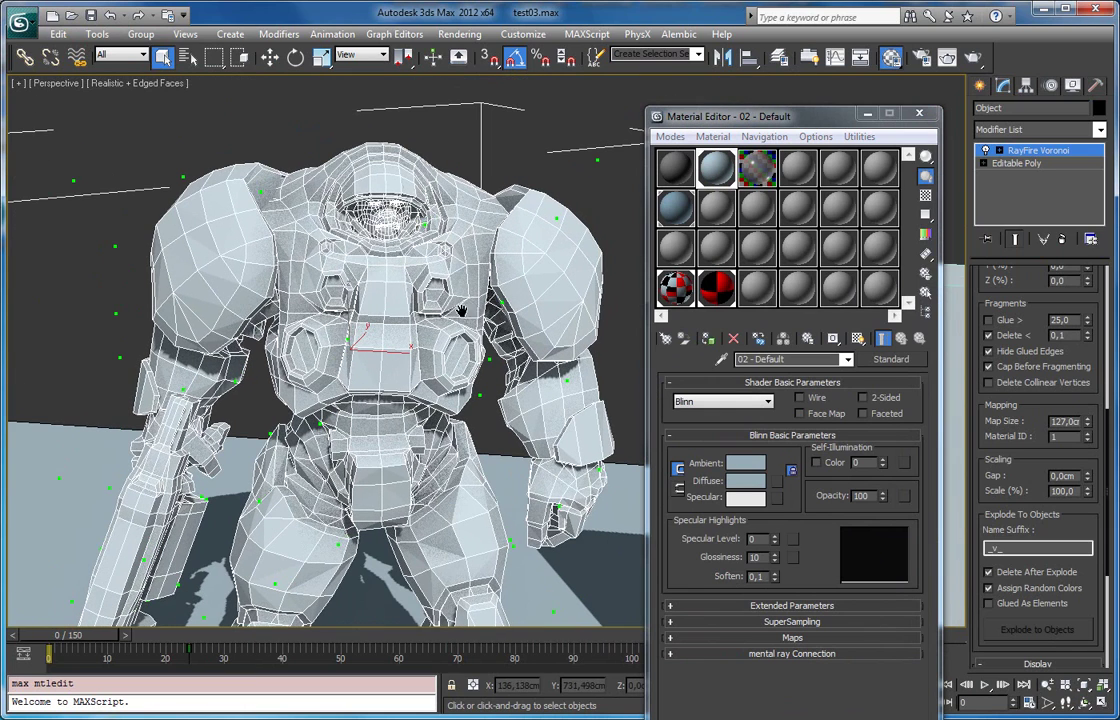
left_click(406, 128)
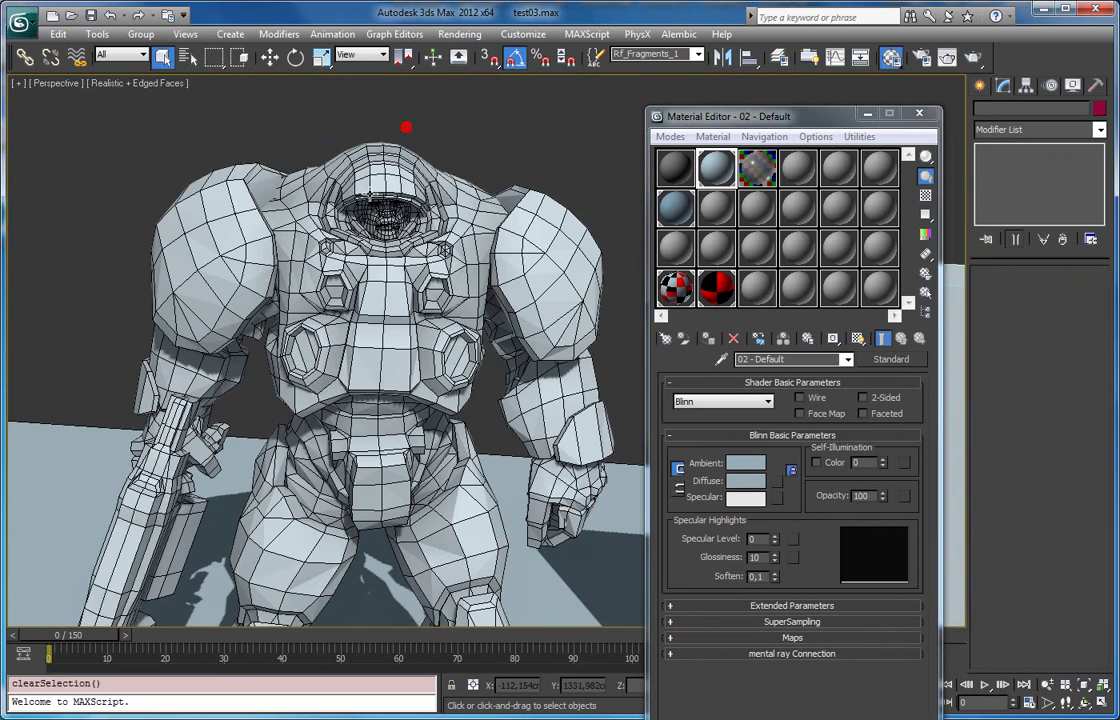
left_click(716, 288)
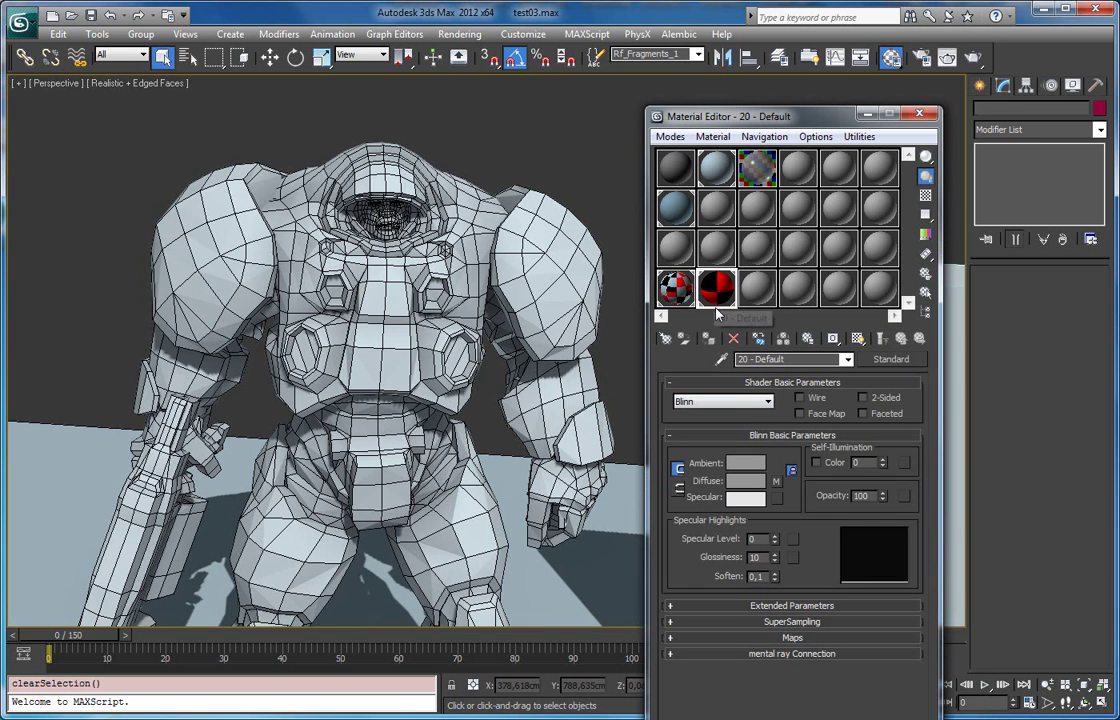
- Assign the 19 - Default Multi/Sub-Object material to the armoured character and close the Material Editor
left_click(676, 288)
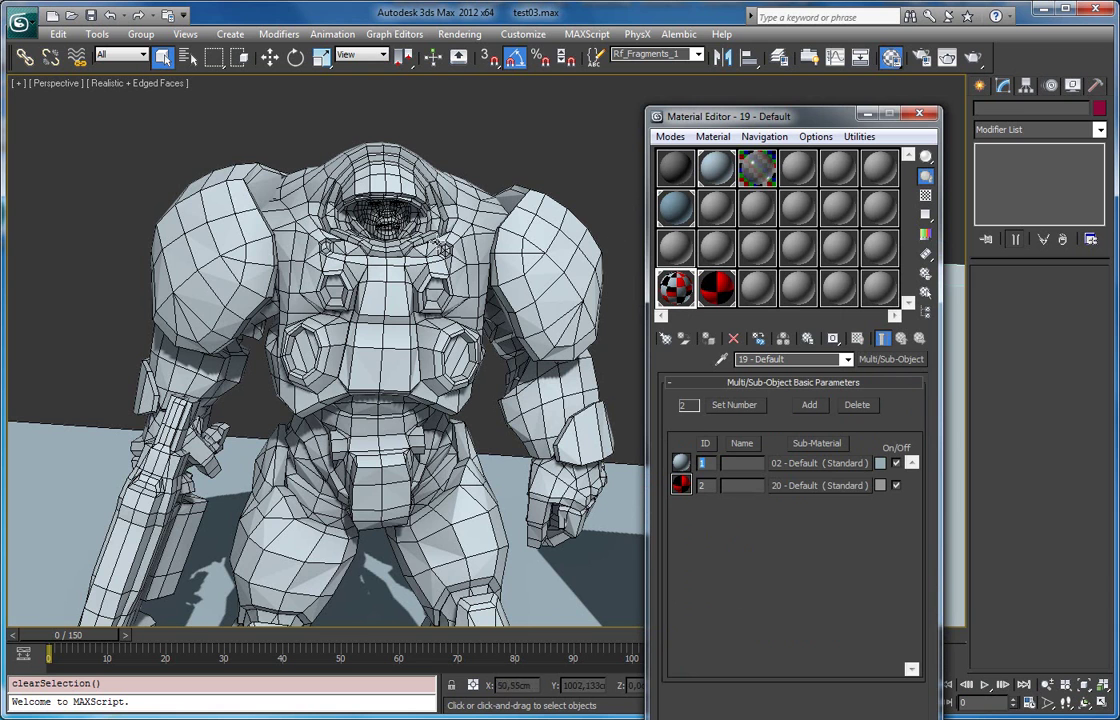
left_click(714, 484)
left_click(393, 178)
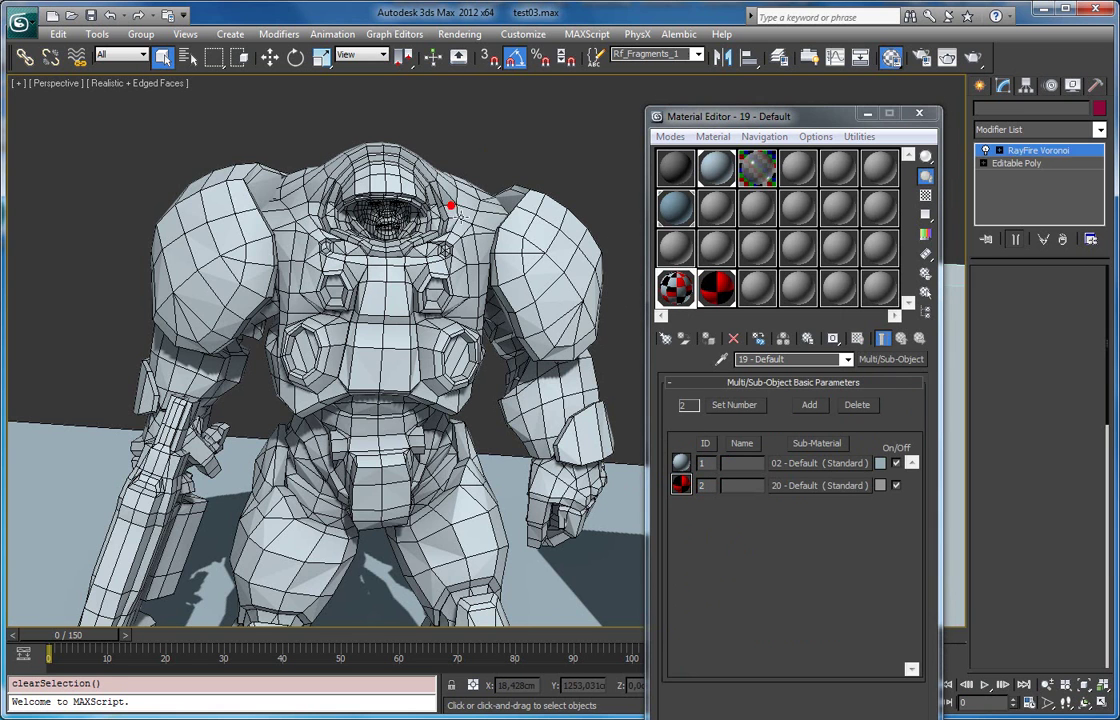
left_click(707, 340)
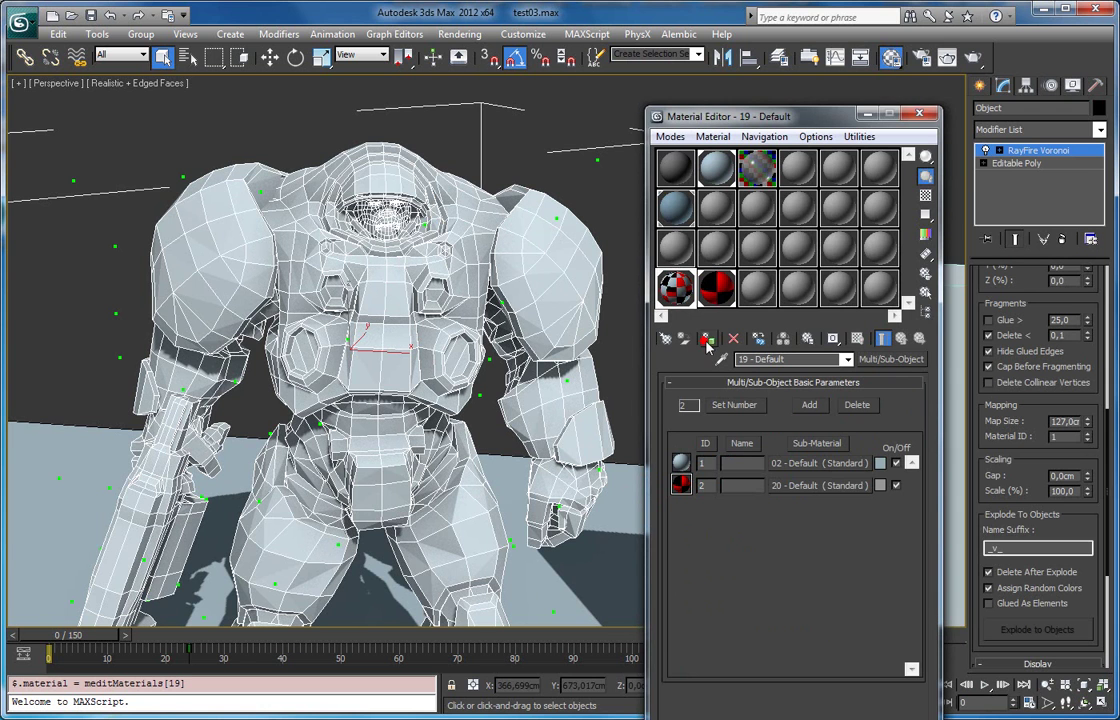
left_click(919, 114)
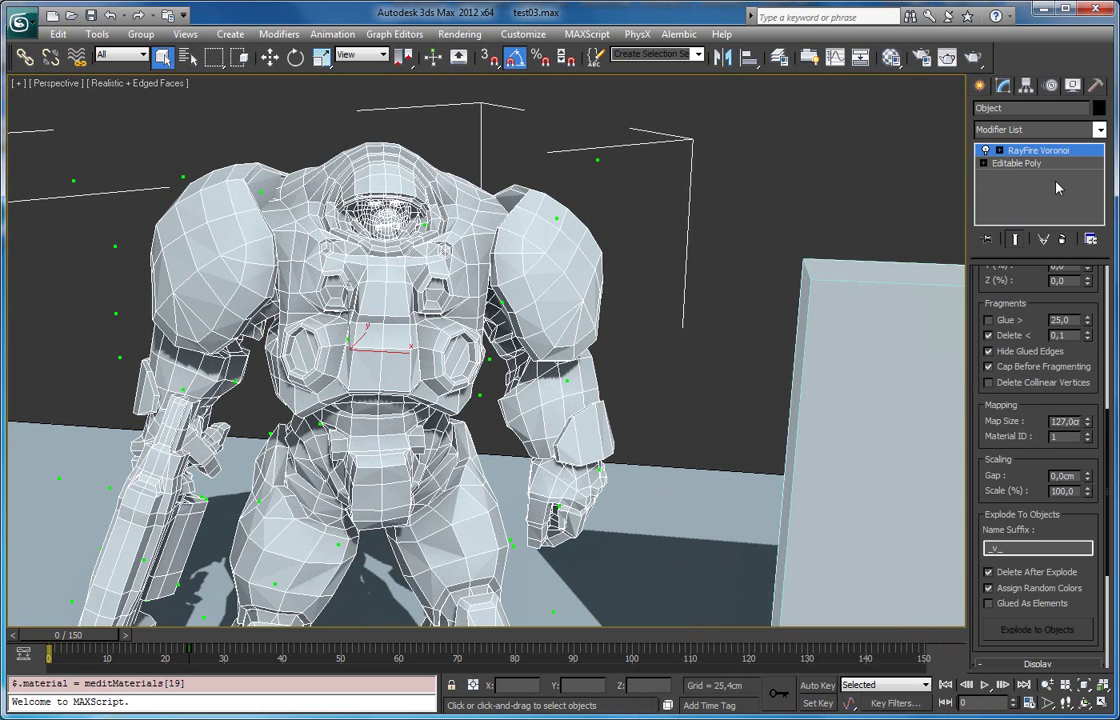
- Remove the RayFire Voronoi modifier from the character and check the Material ID of a polygon on its shoulder armour
left_click(1064, 240)
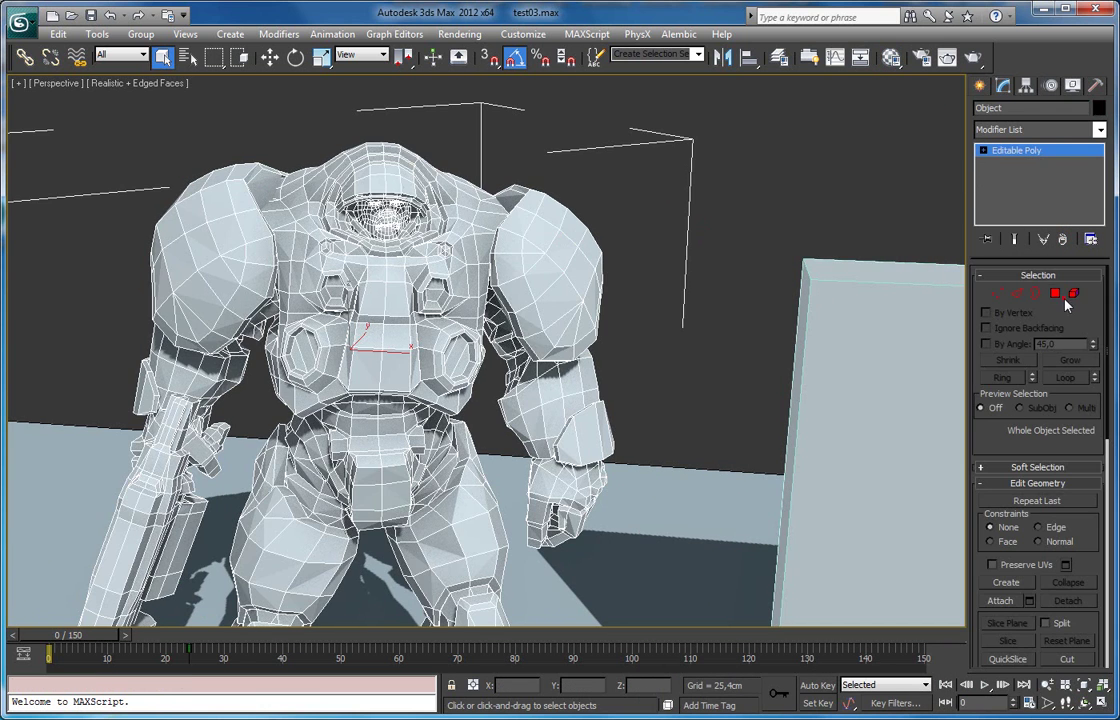
left_click(1055, 293)
left_click(585, 322)
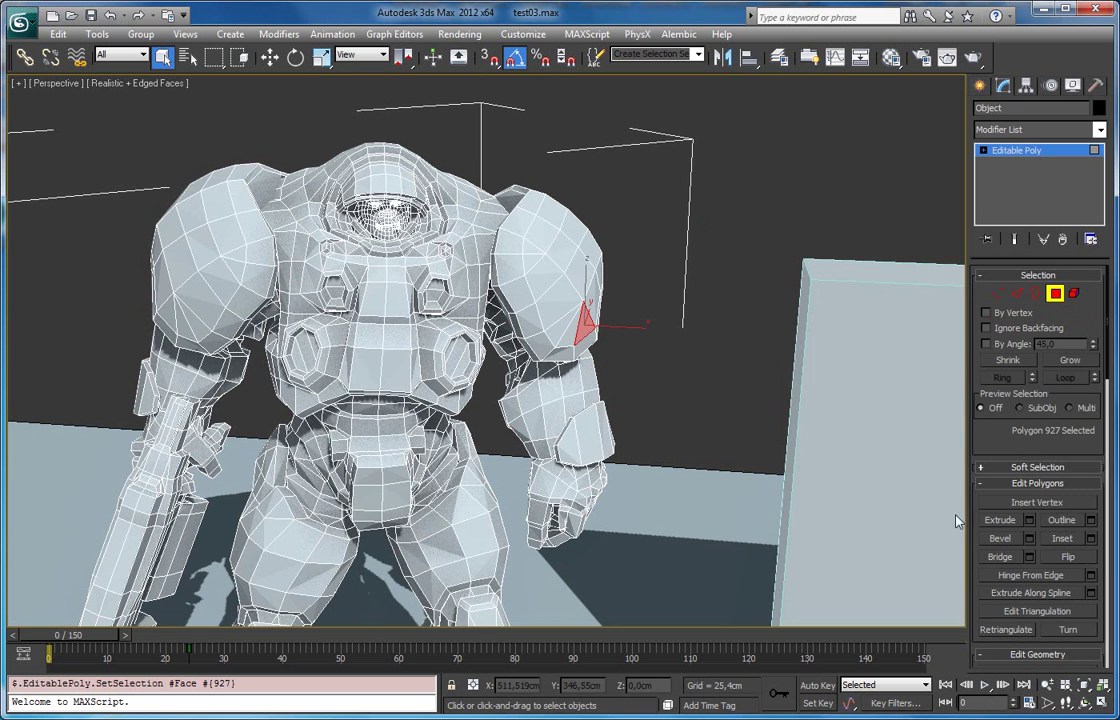
scroll(980, 452, "down", 12)
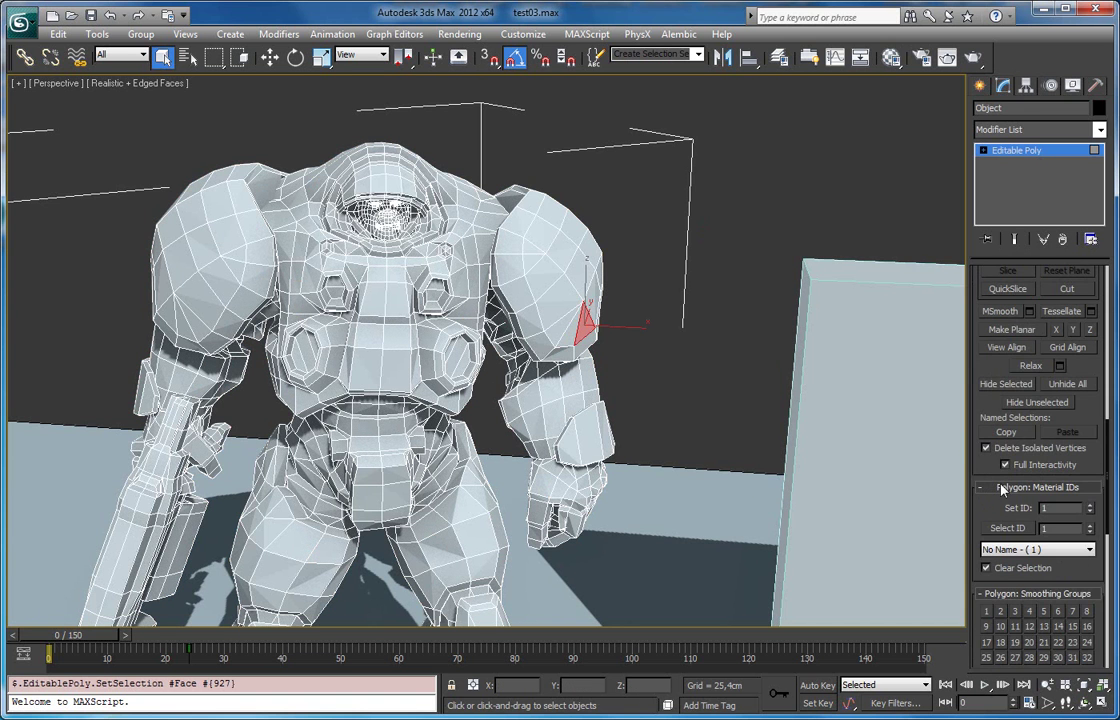
left_click_drag(1046, 502, 975, 515)
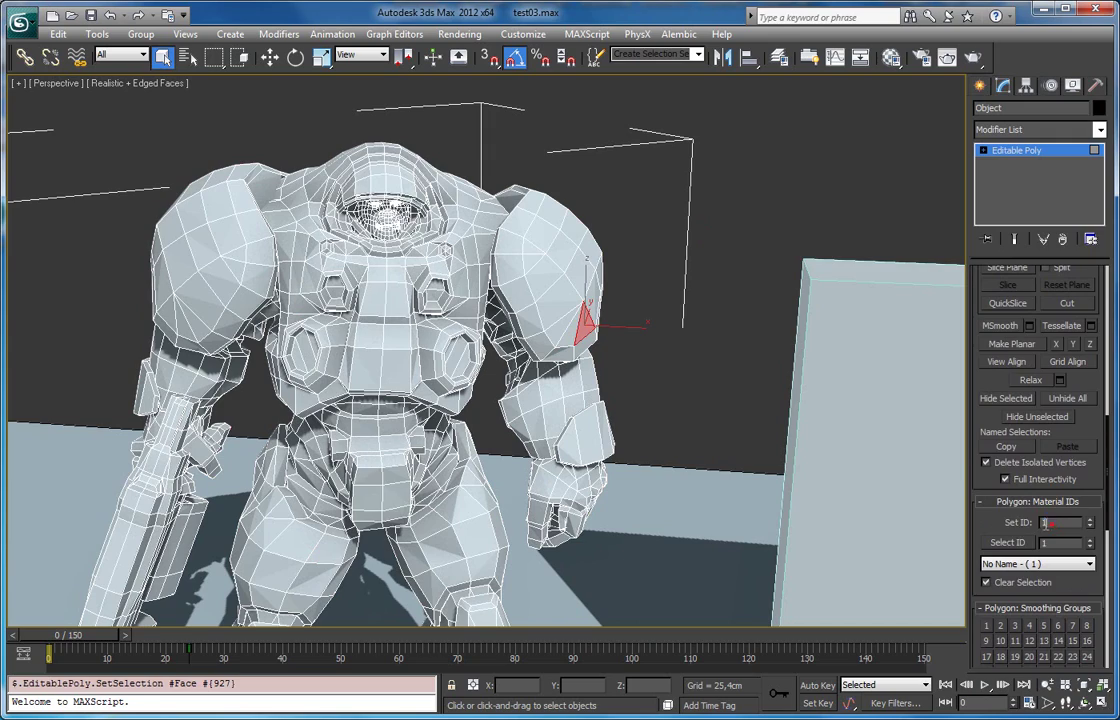
left_click(1018, 150)
- Add a new RayFire Voronoi modifier to the character and fragment it with interactive updating turned on
mouse_move(470, 185)
middle_mouse_down("alt")
mouse_move(537, 182)
mouse_move(555, 236)
mouse_move(488, 197)
middle_mouse_up("alt")
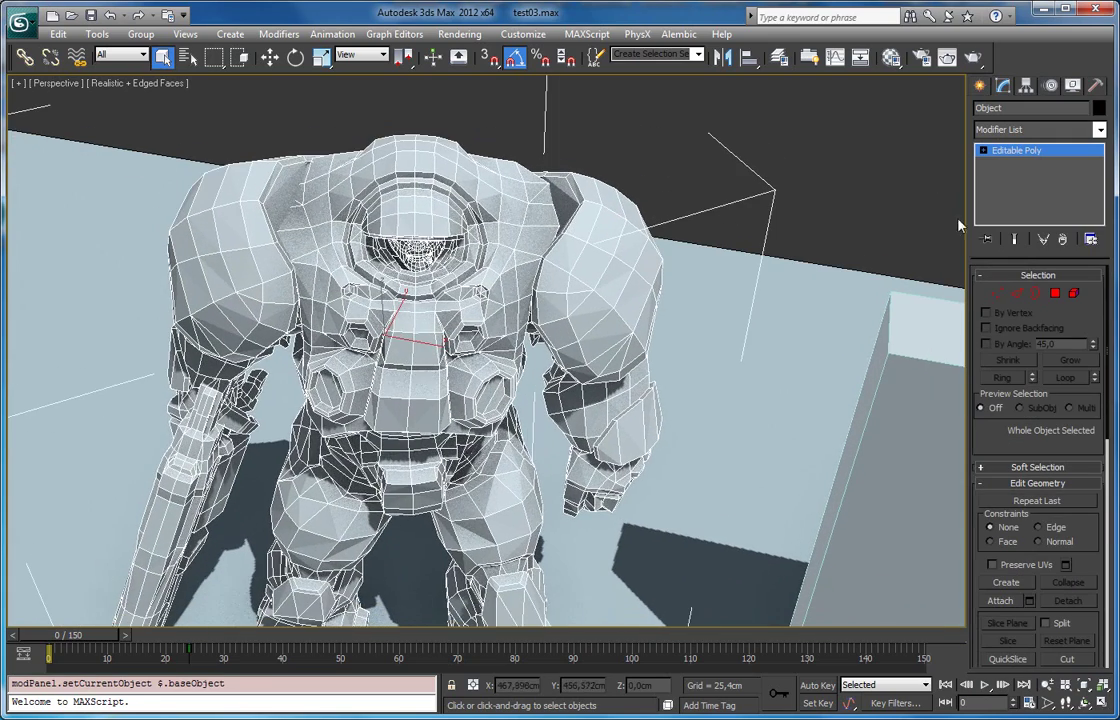
left_click(1098, 132)
scroll(1057, 514, "down", 20)
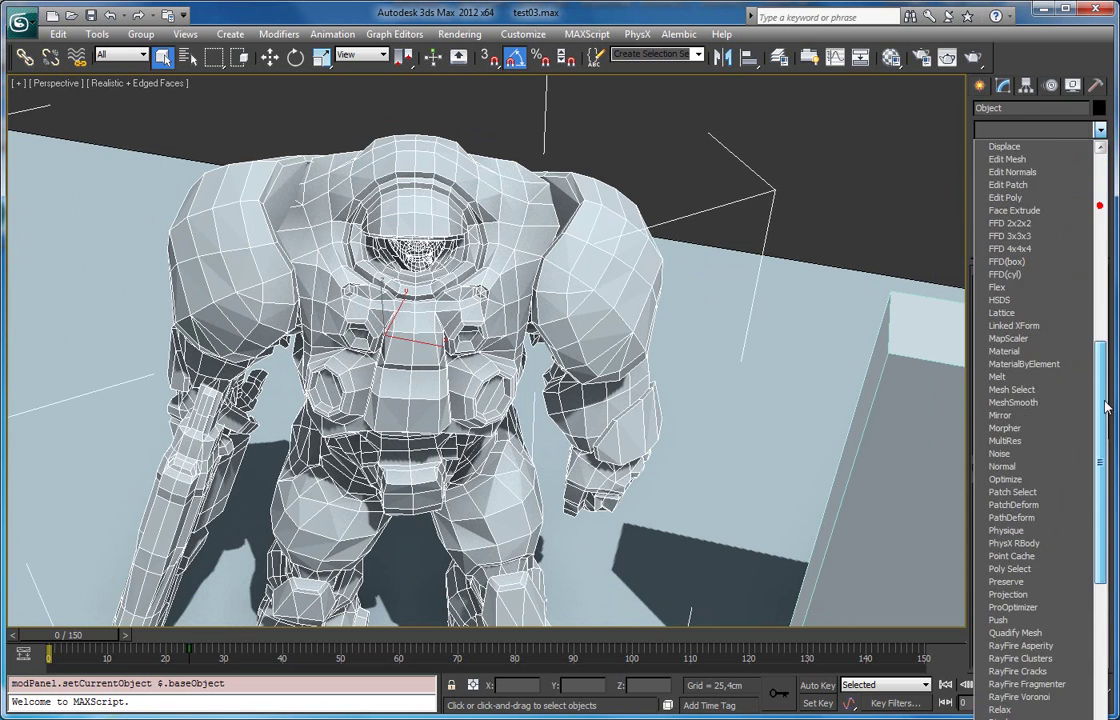
left_click(1037, 543)
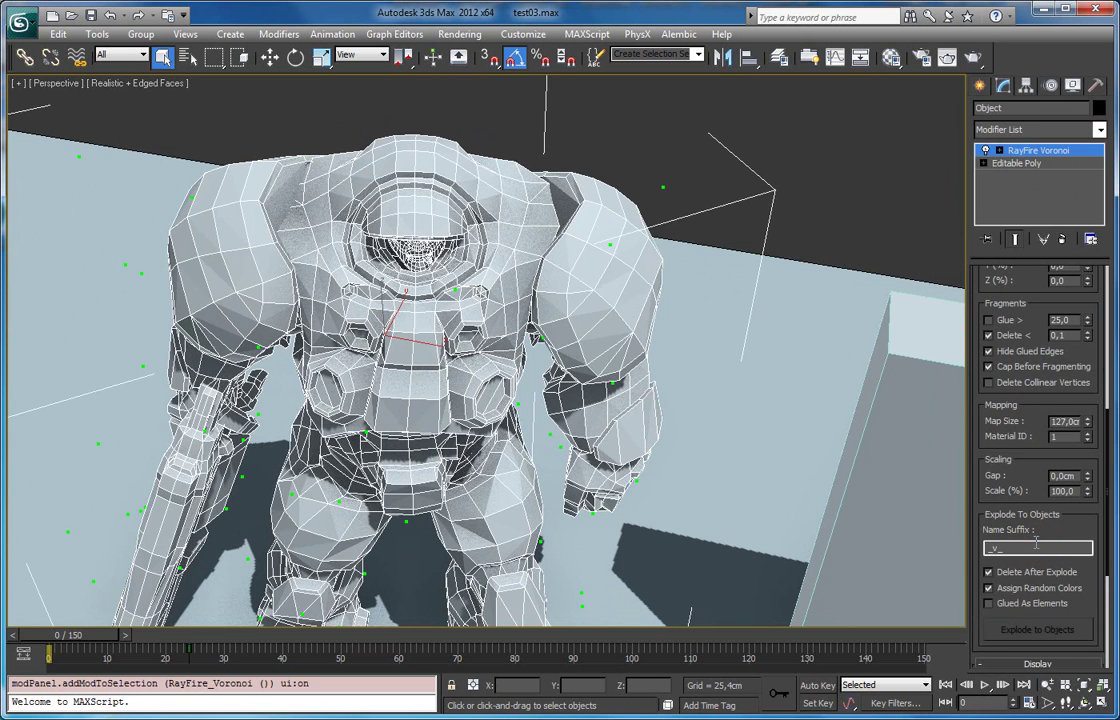
scroll(1016, 390, "up", 10)
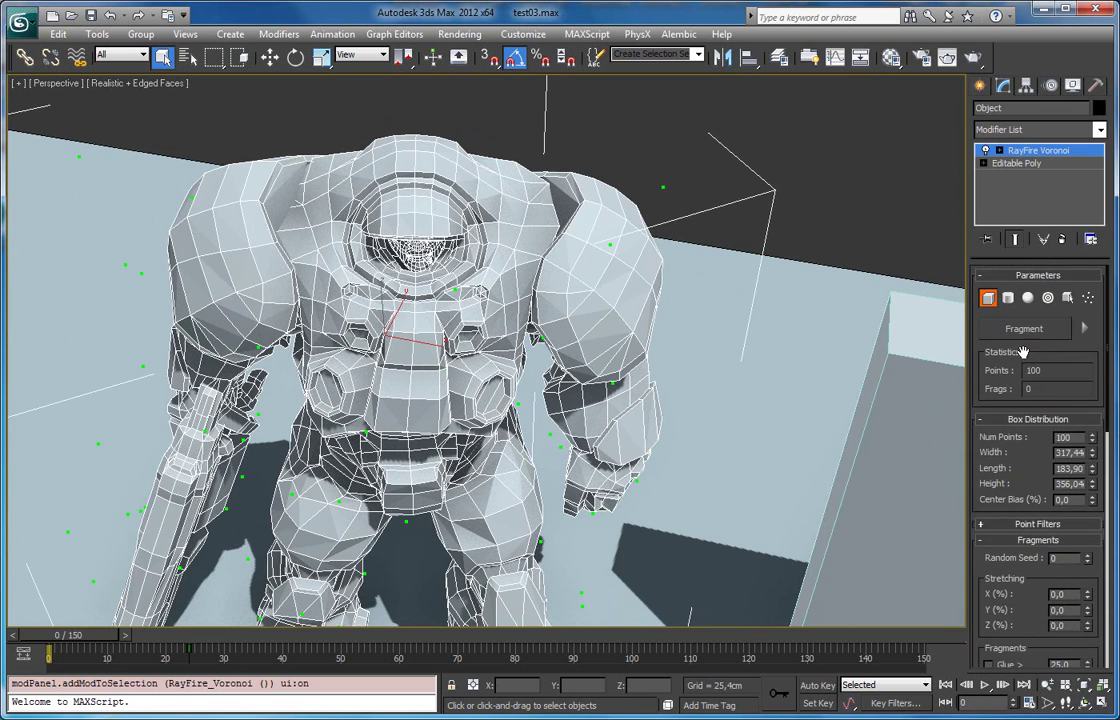
left_click(1012, 326)
left_click(1085, 328)
- Turn Assign Vertex Colors on to preview the character's fragments, and turn it off again
middle_click_drag(655, 373, 700, 315, "alt")
scroll(1012, 404, "down", 5)
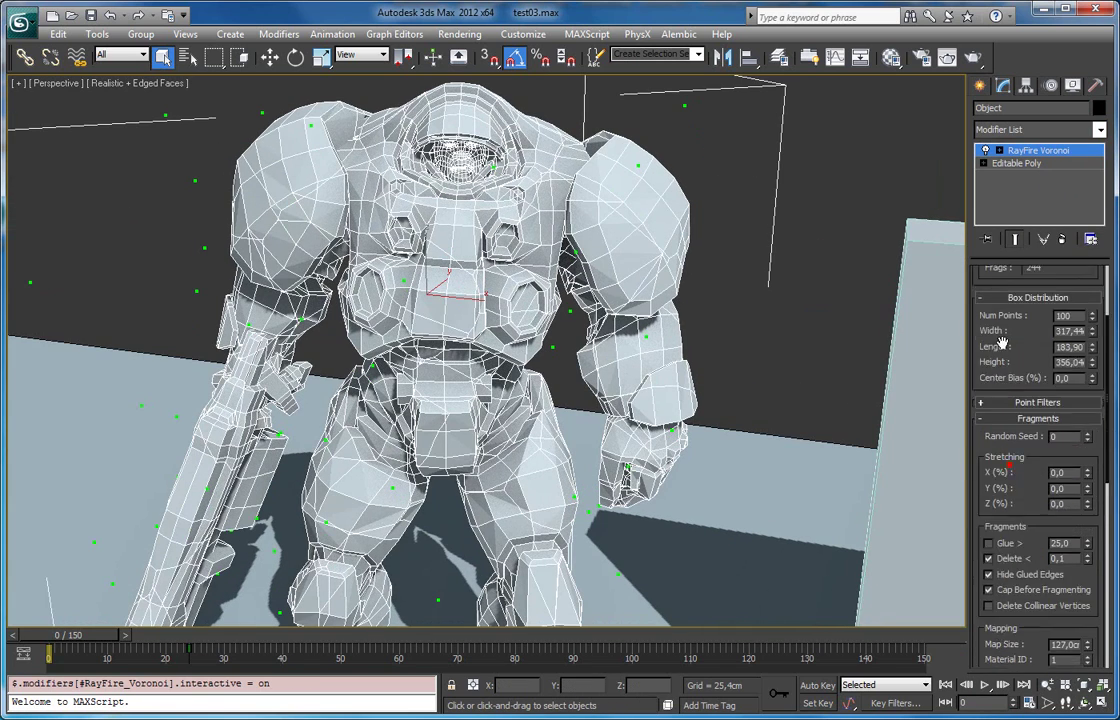
scroll(1012, 404, "down", 5)
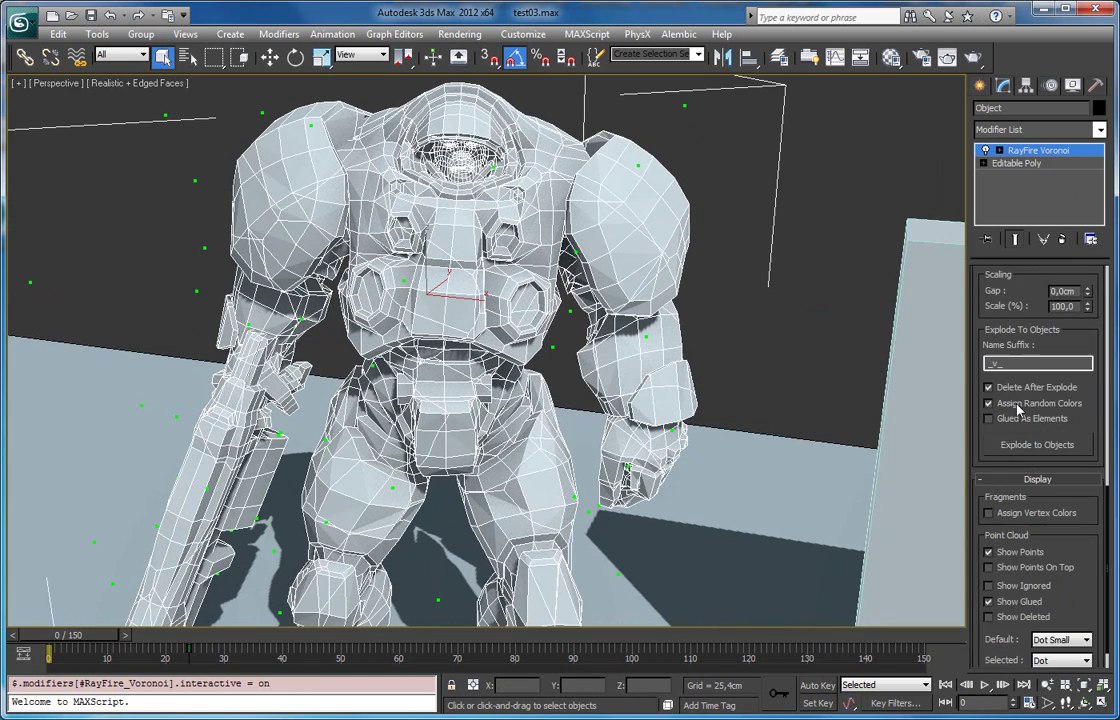
left_click(1031, 516)
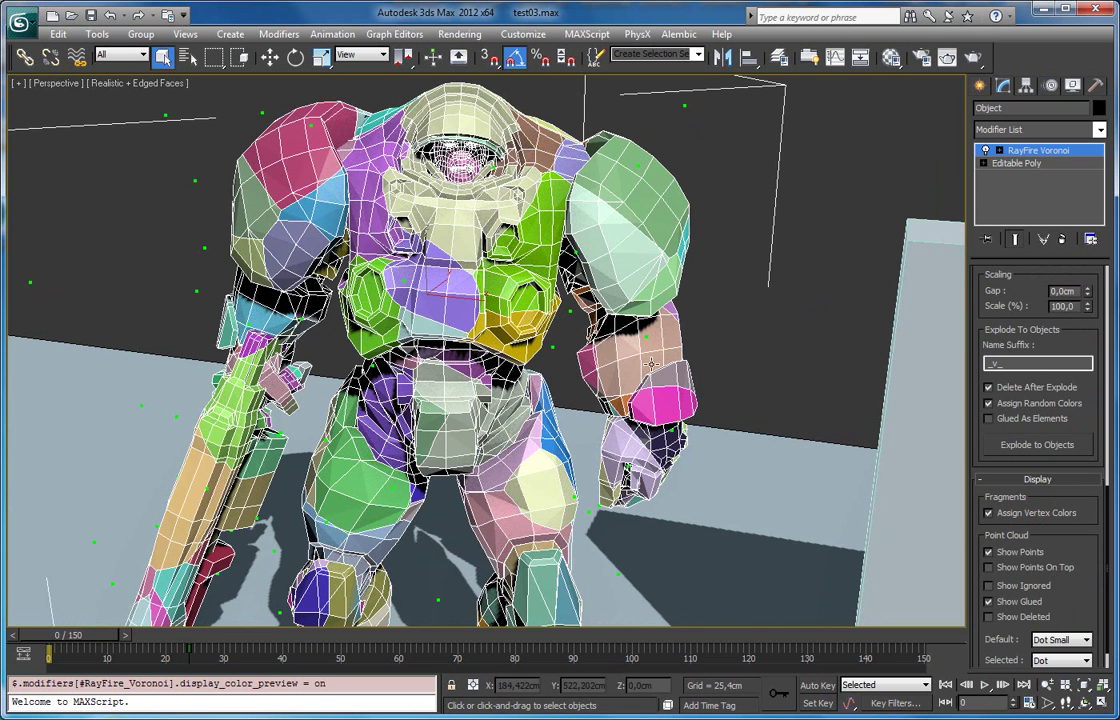
left_click(1017, 520)
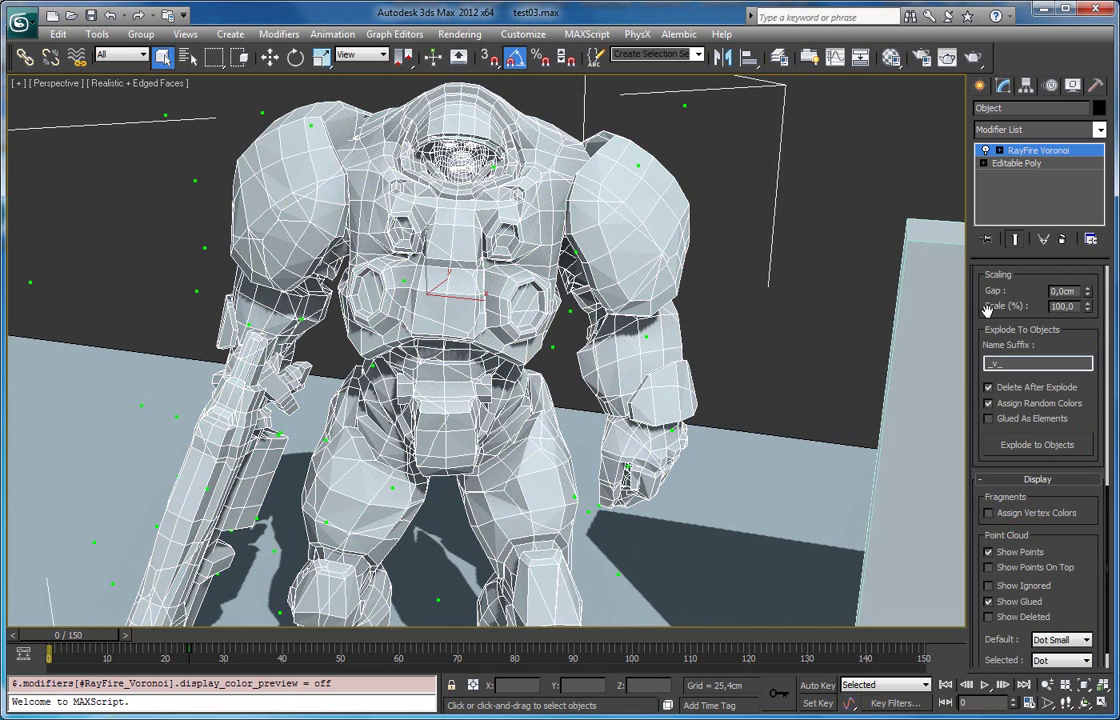
- Set the RayFire Voronoi mapping Material ID to 2 for the character's inner fragment faces
scroll(985, 305, "up", 5)
scroll(400, 230, "up", 5)
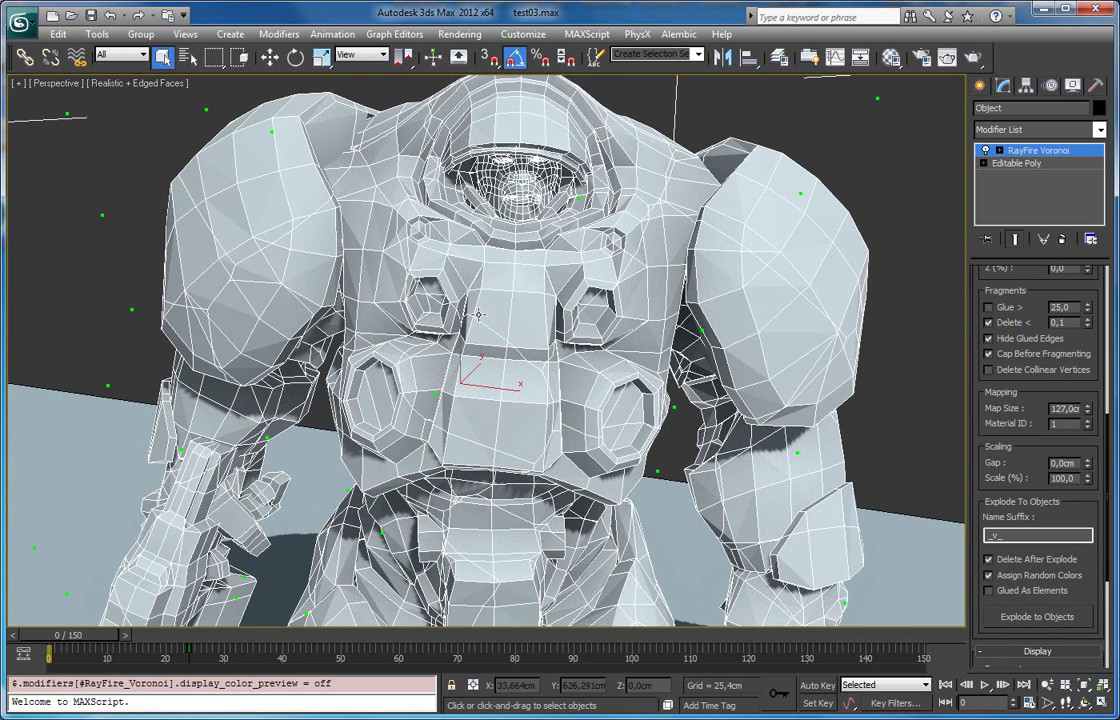
left_click(1040, 437)
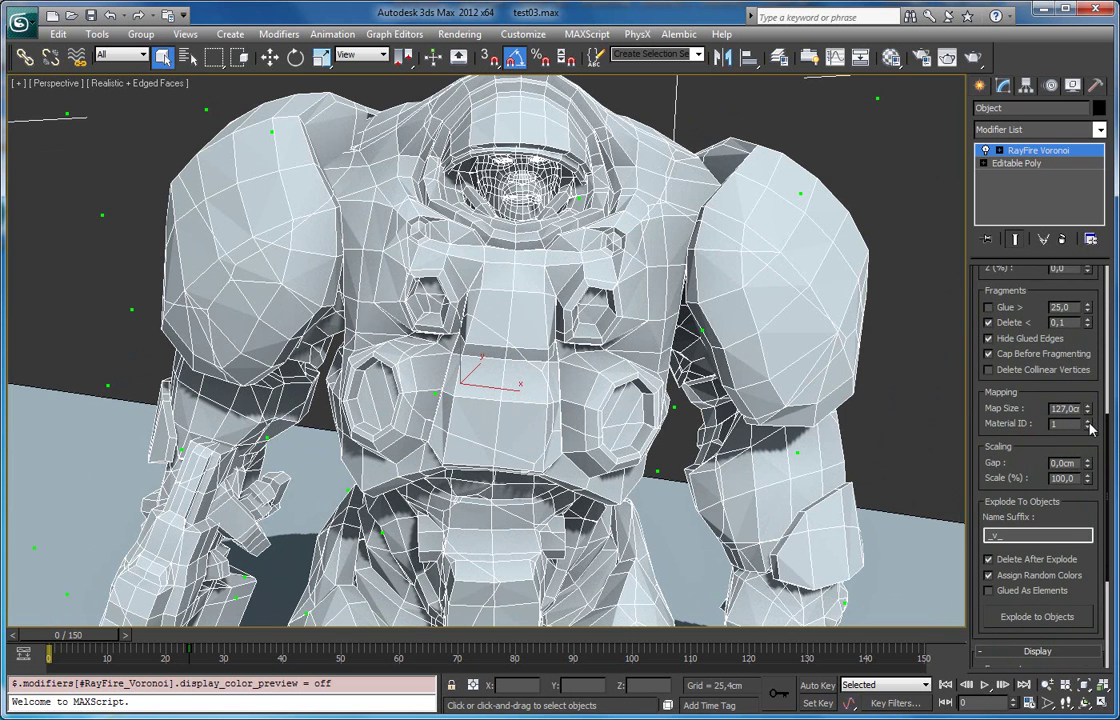
left_click(1088, 421)
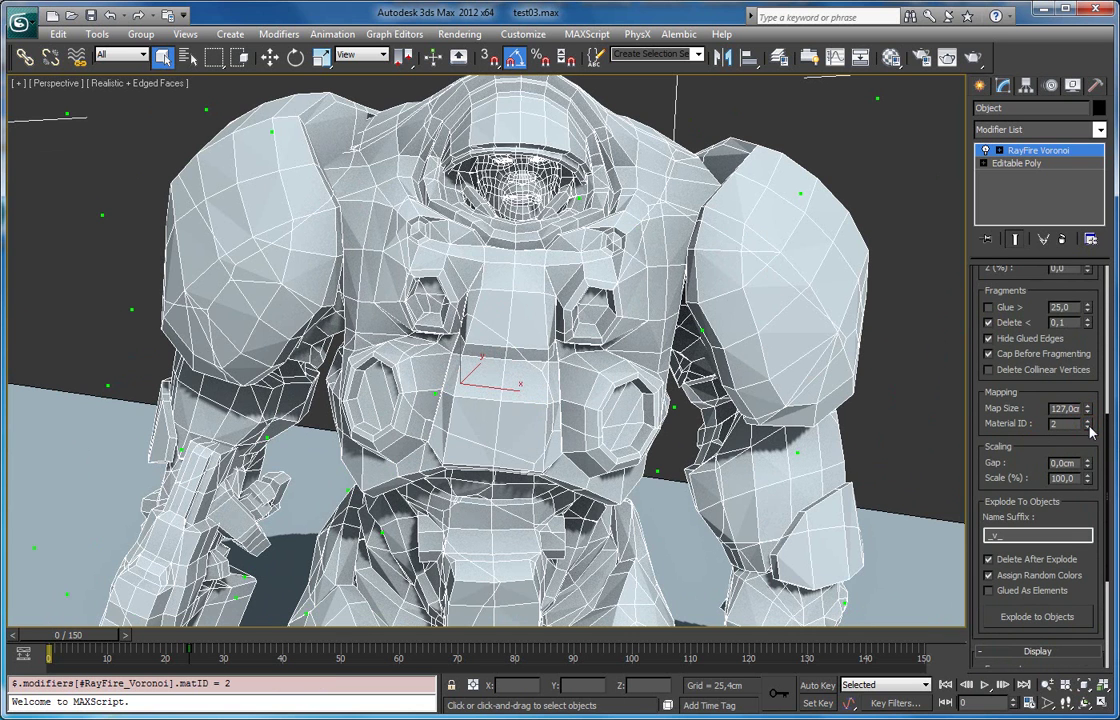
middle_click_drag(386, 438, 331, 356)
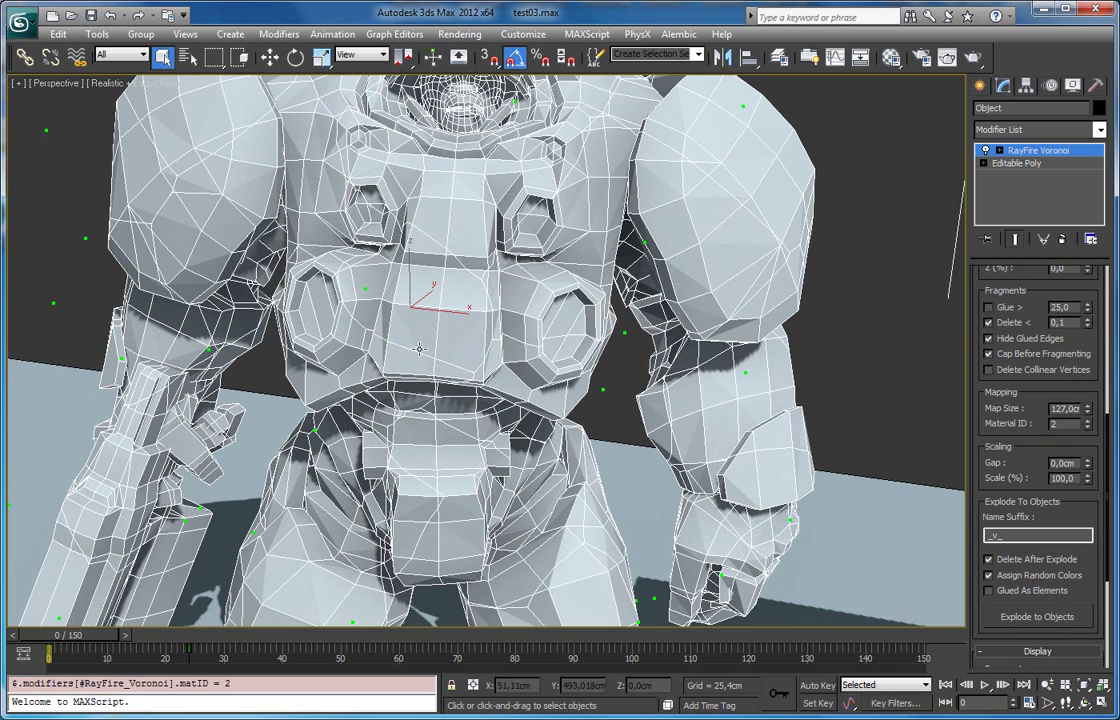
scroll(440, 325, "down", 3)
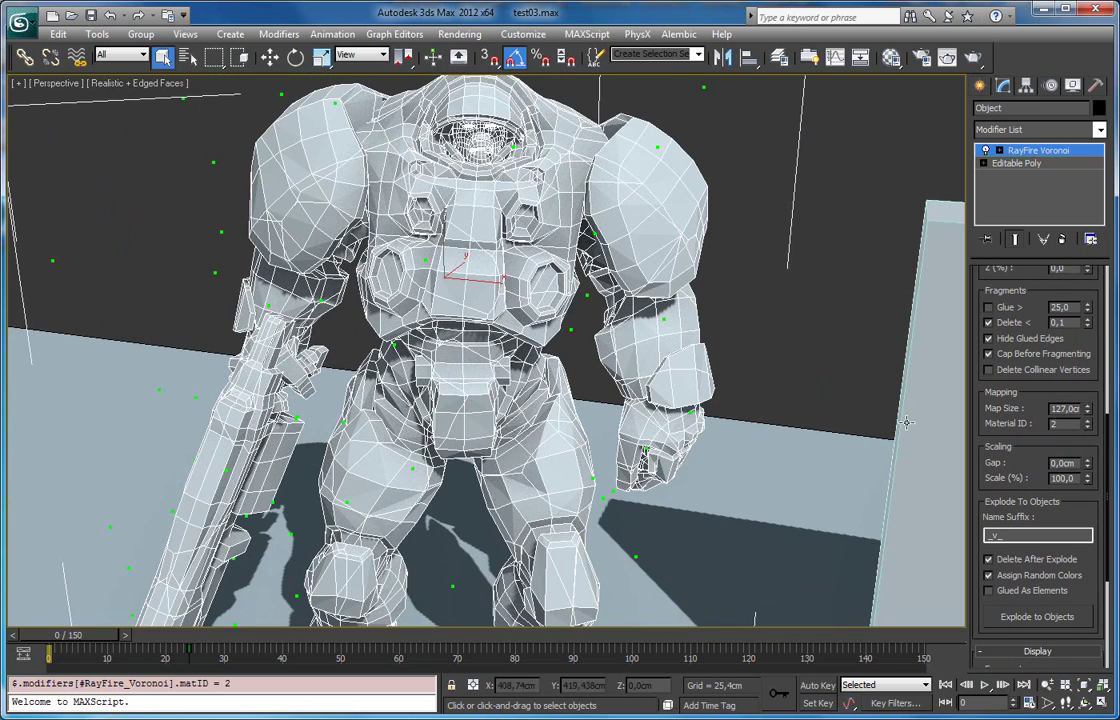
- Reduce the fragments' Scale to about 67,62 % to expose their inner faces
double_click(1064, 463)
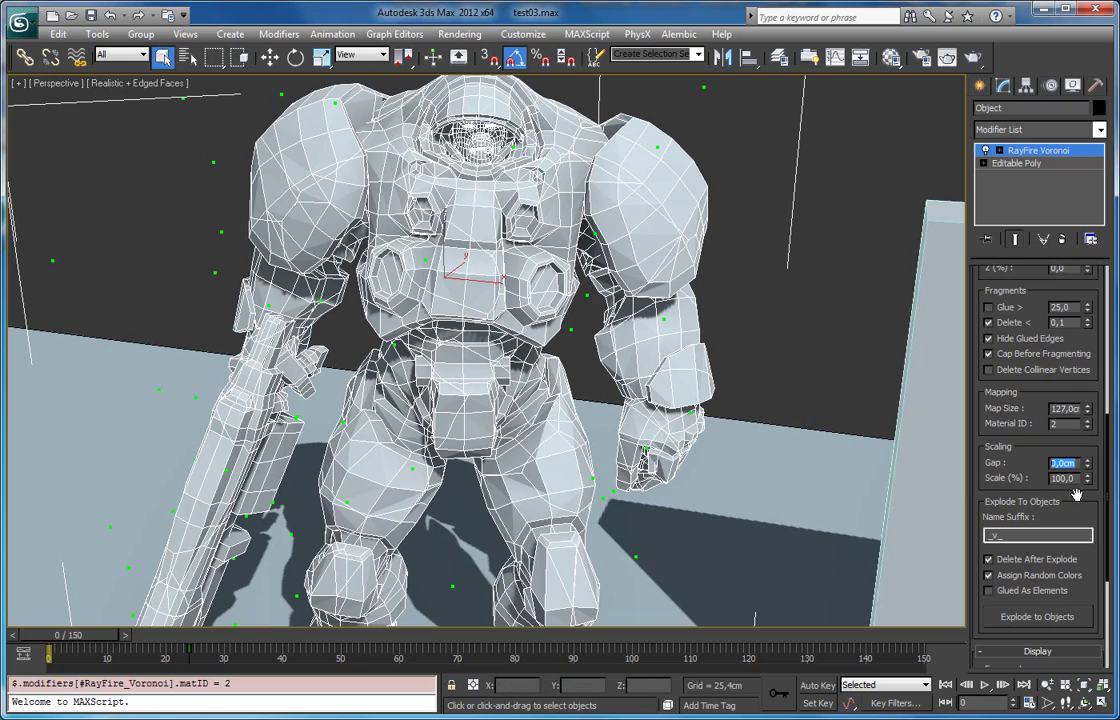
mouse_move(1088, 479)
left_mouse_down()
mouse_move(1090, 510)
mouse_move(1088, 480)
mouse_move(1086, 501)
left_mouse_up()
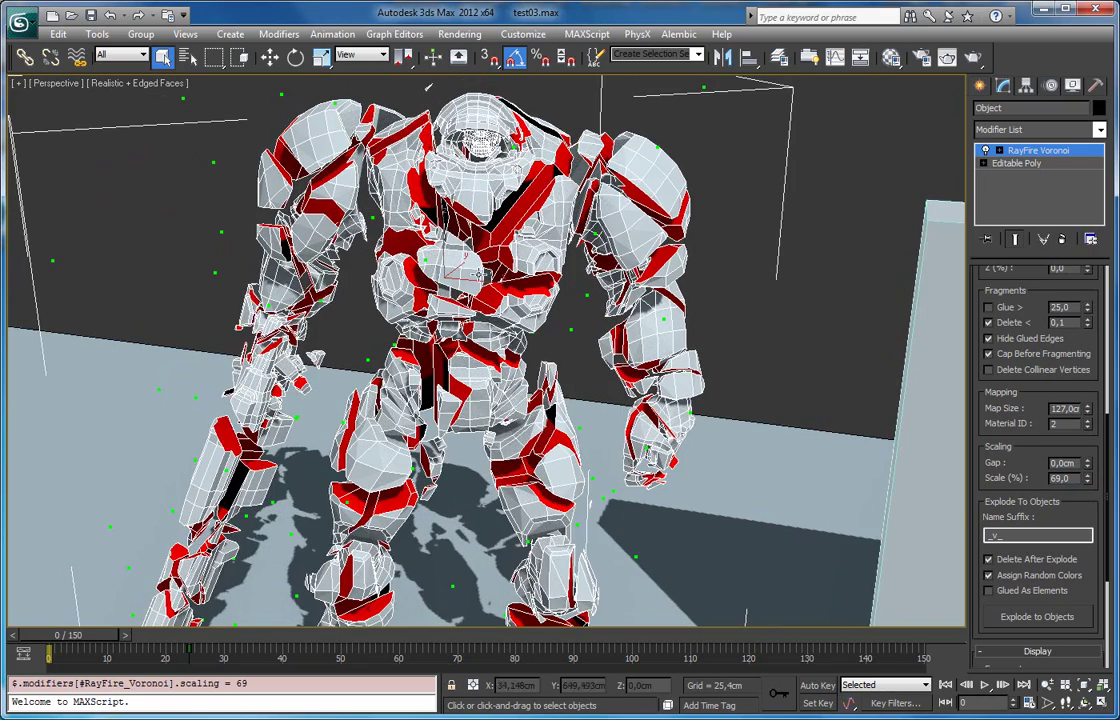
scroll(552, 129, "up", 3)
left_click_drag(1090, 482, 1089, 476)
left_click_drag(1089, 465, 1089, 478)
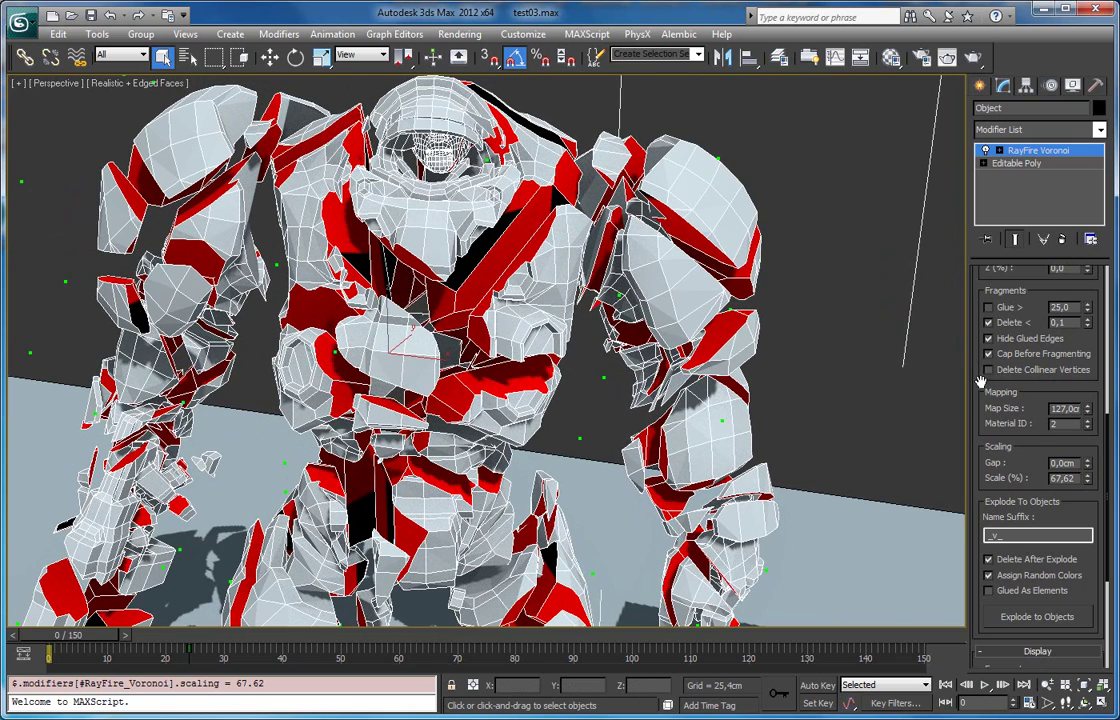
- Switch the fragments' Material ID to 1 and back to 2 to compare the material on the inner faces
left_click_drag(981, 369, 960, 568)
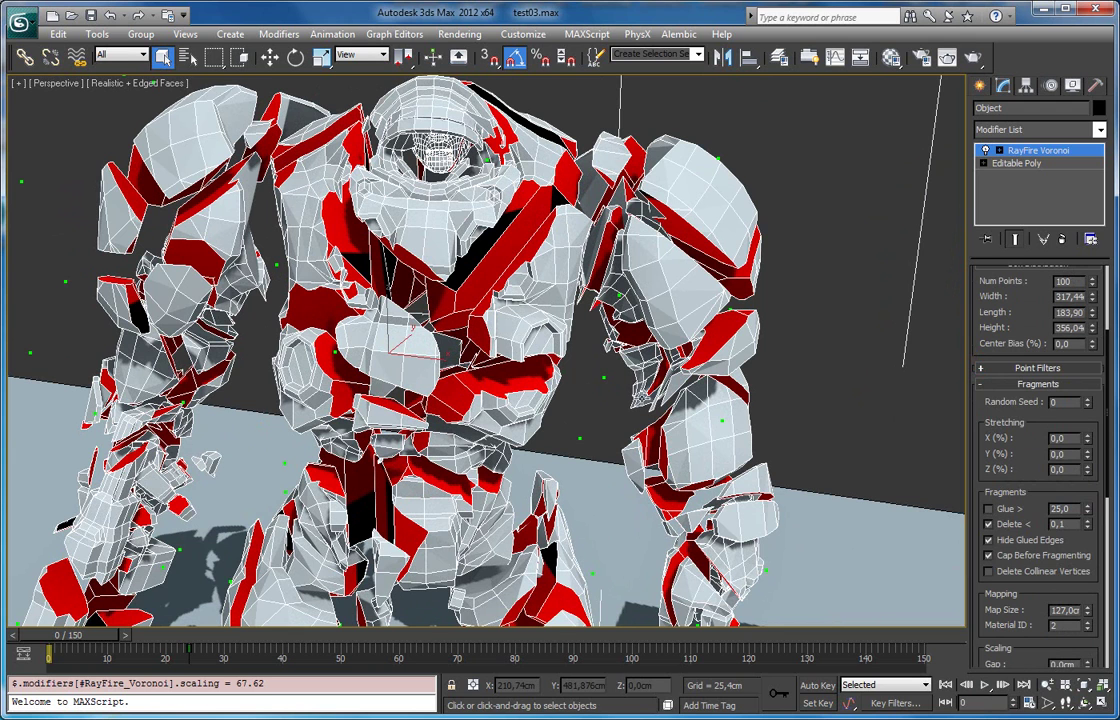
scroll(1055, 485, "down", 5)
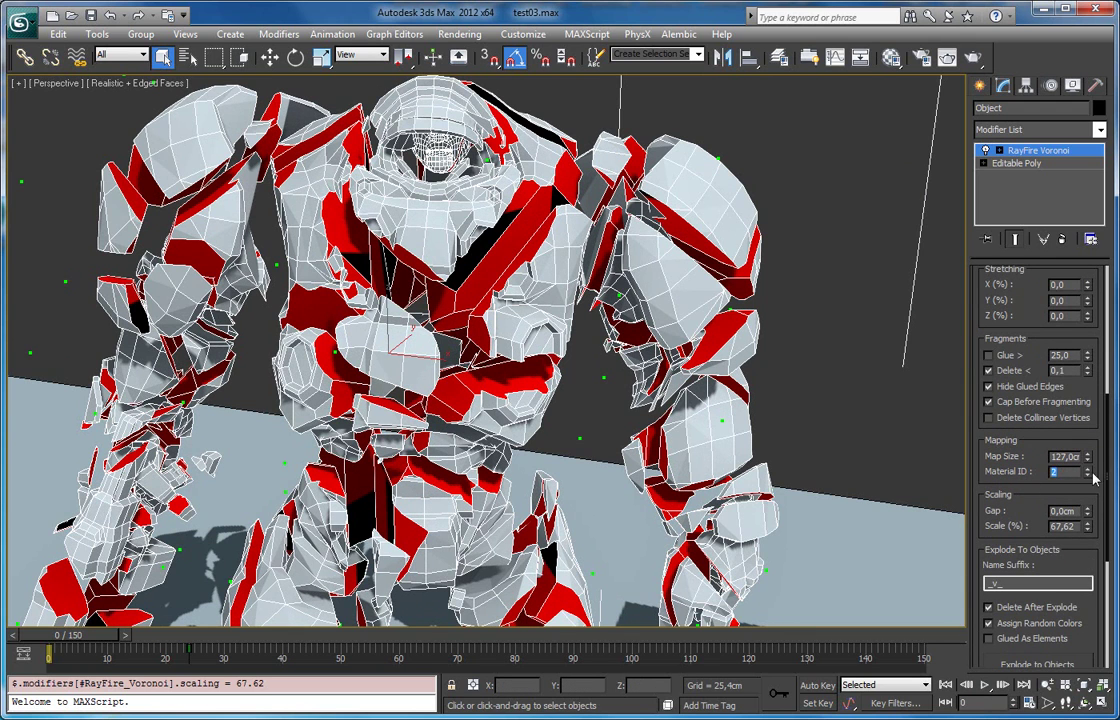
left_click(1088, 475)
middle_click_drag(474, 221, 496, 312, "alt")
scroll(495, 313, "up", 4)
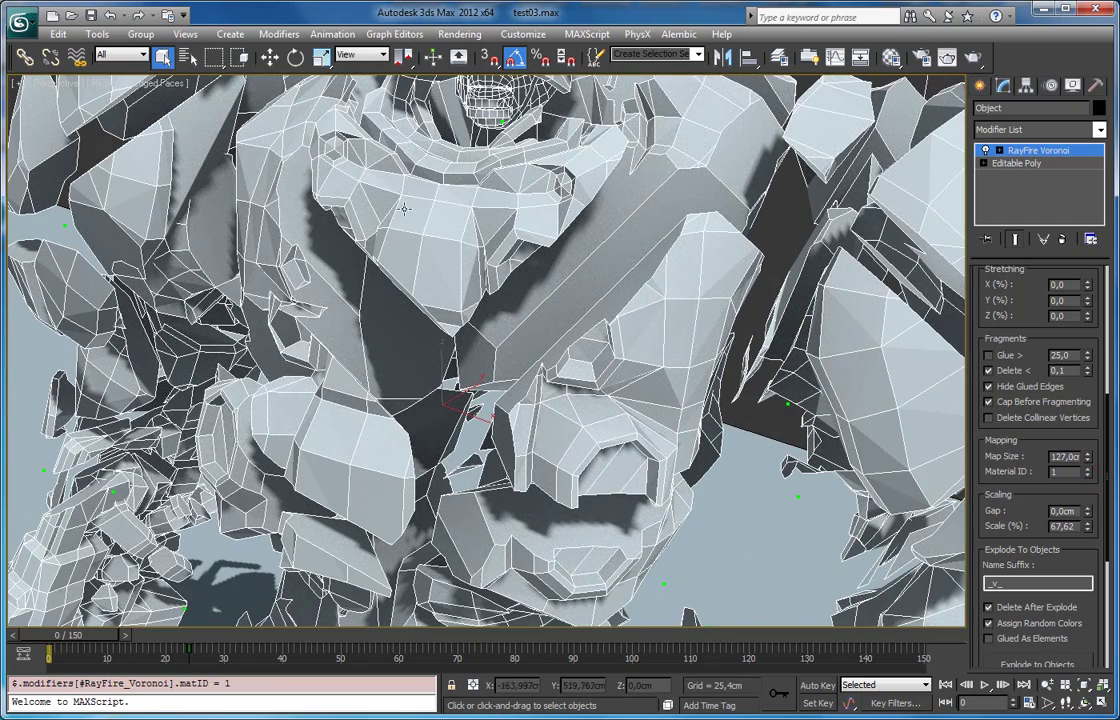
left_click(1088, 467)
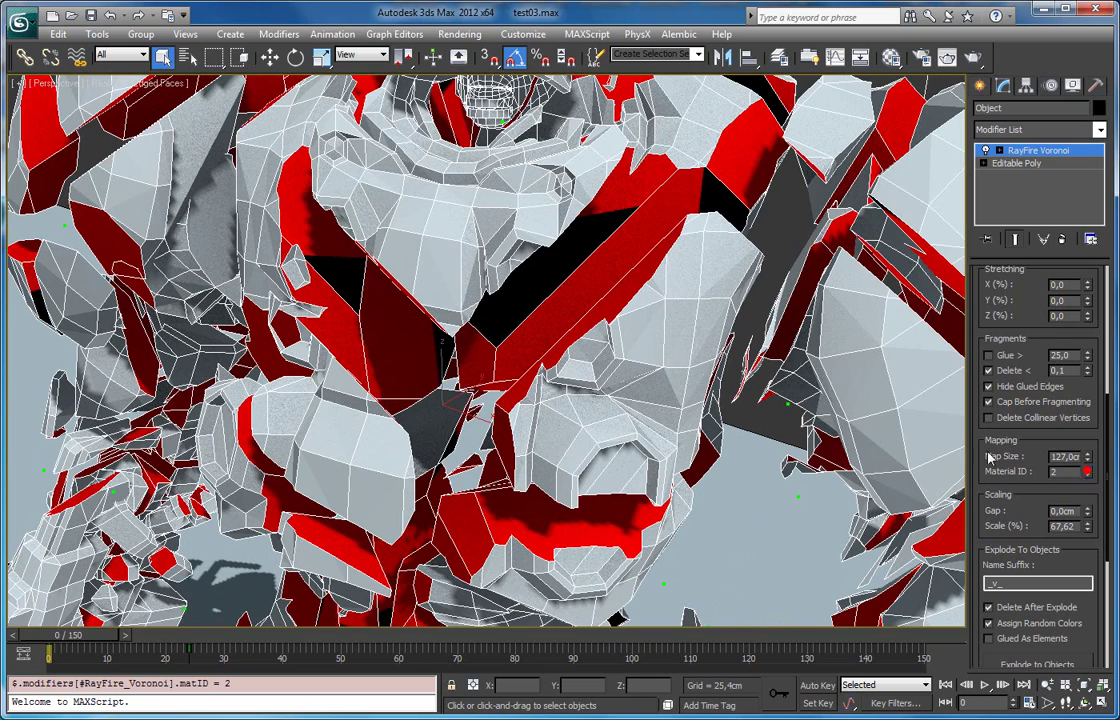
- Reduce the inner faces' Map Size to about 6,223 cm and examine the checker pattern up close
middle_click_drag(566, 266, 537, 312)
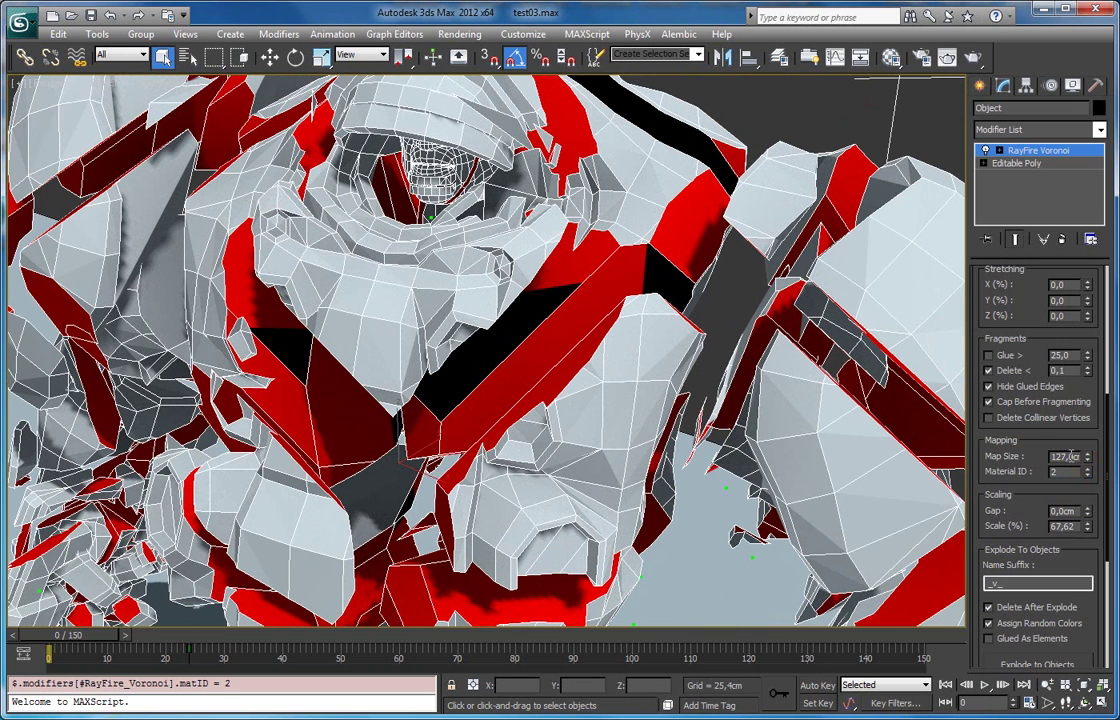
left_click_drag(1086, 460, 1083, 528)
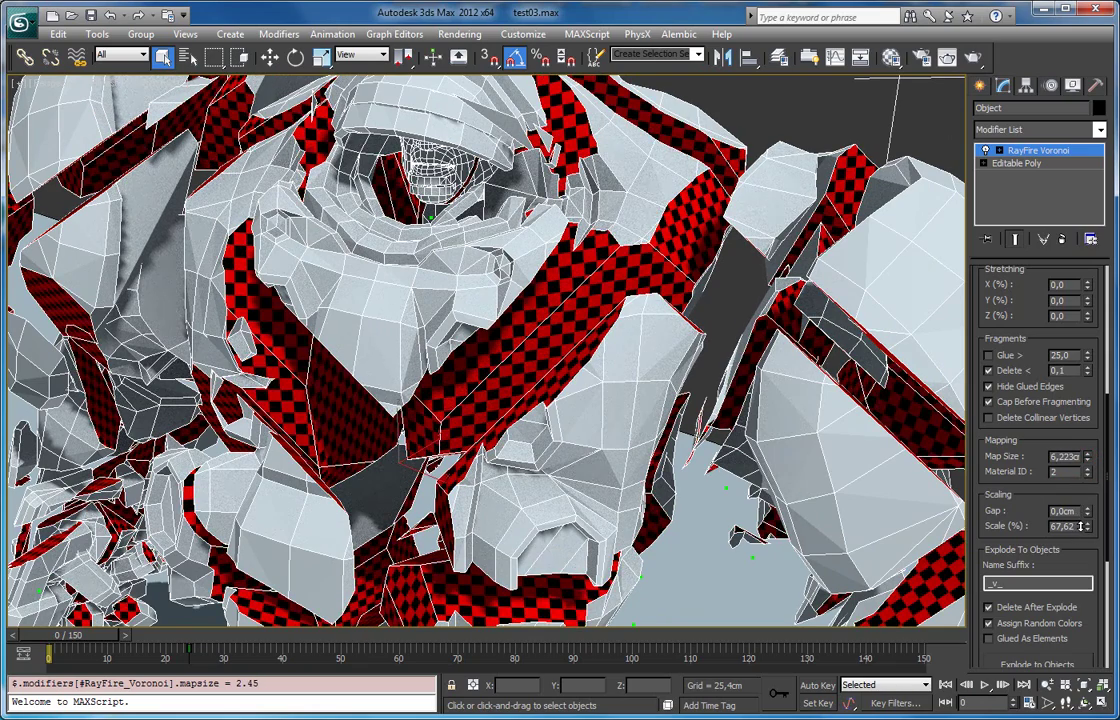
middle_click_drag(510, 380, 541, 347, "alt")
scroll(530, 360, "up", 3)
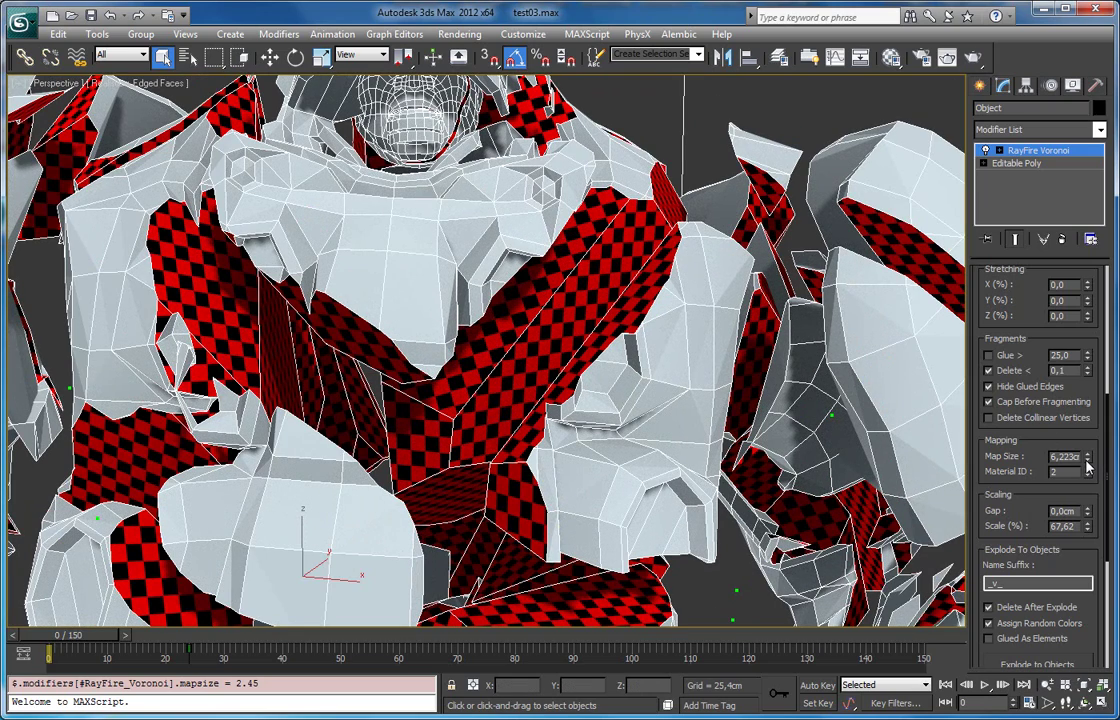
- Increase the inner faces' Map Size to about 11 cm for a larger checker pattern
left_click_drag(1088, 463, 1086, 419)
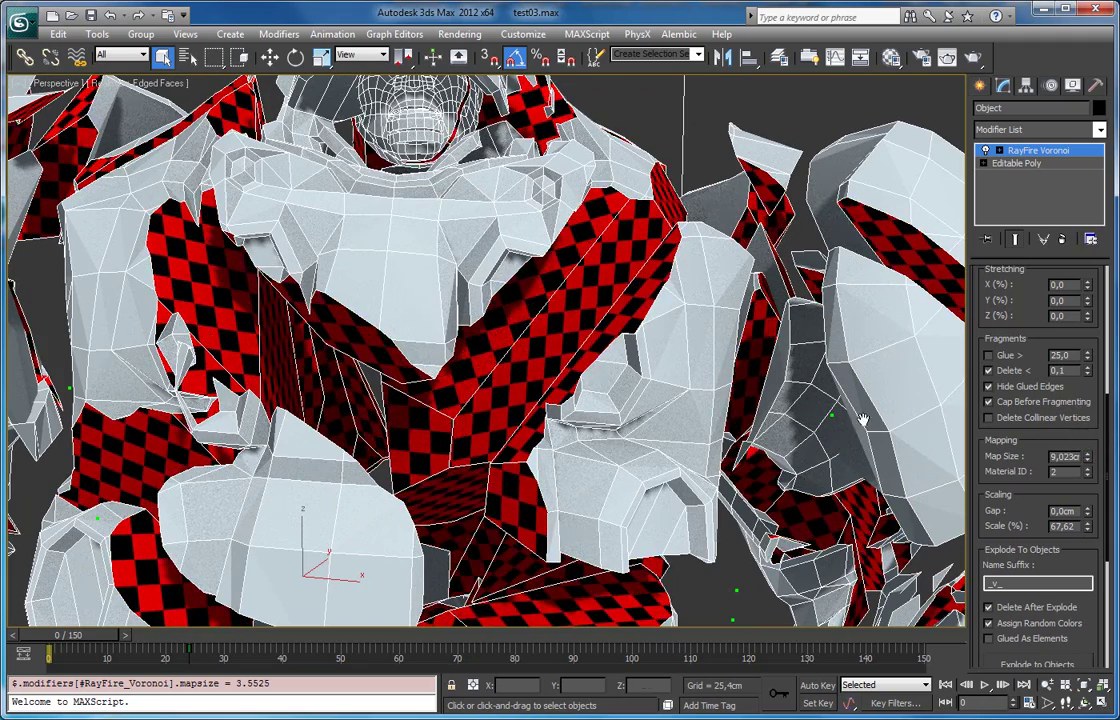
scroll(597, 342, "up", 3)
middle_click_drag(597, 342, 625, 330, "alt")
left_click_drag(1089, 462, 1087, 450)
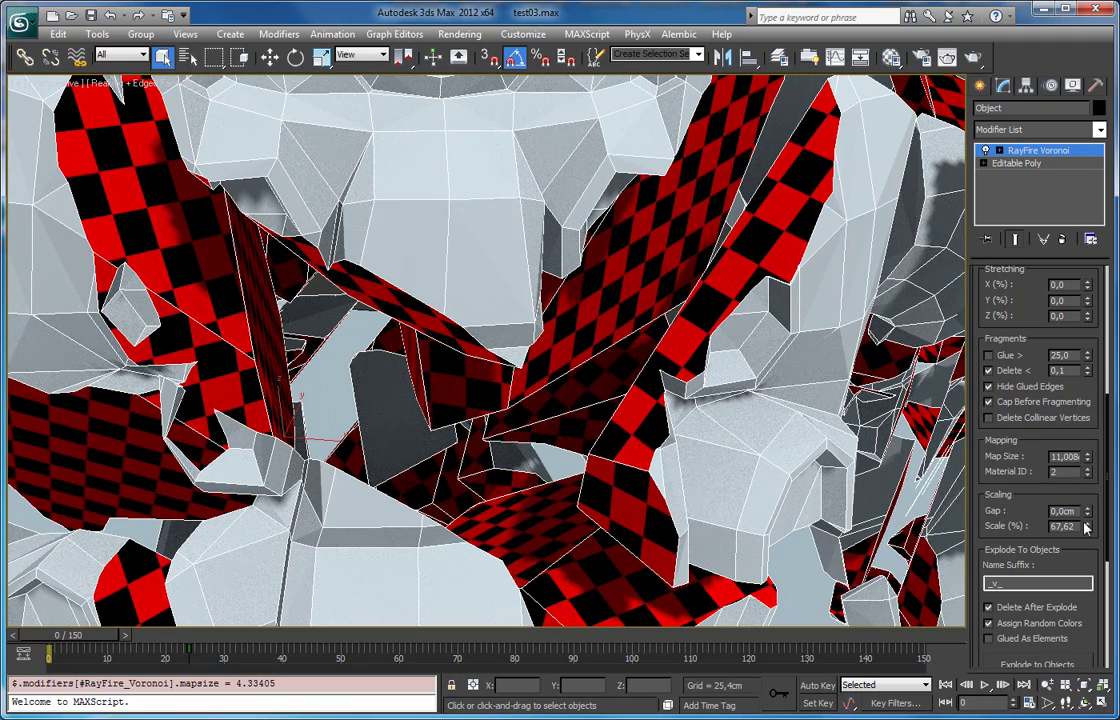
- Restore the fragments' Scale to 100 % and set the Gap between them to 3 cm
left_click_drag(1089, 530, 1089, 456)
left_click(1071, 511)
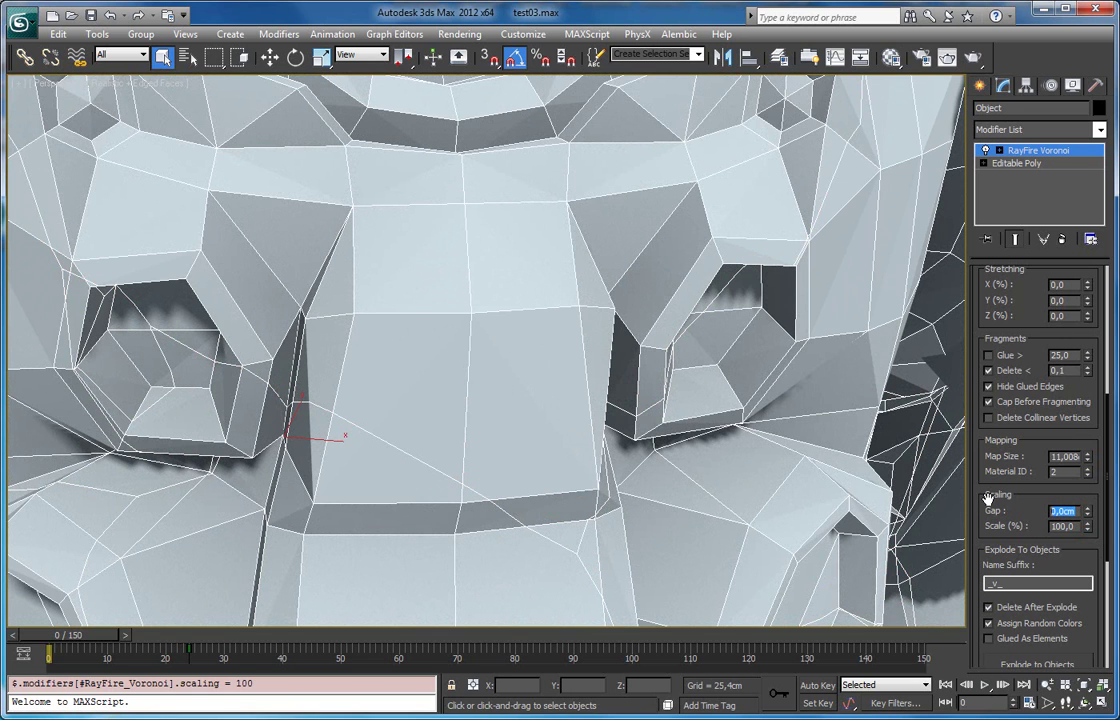
type("3")
key("Return")
scroll(675, 426, "down", 8)
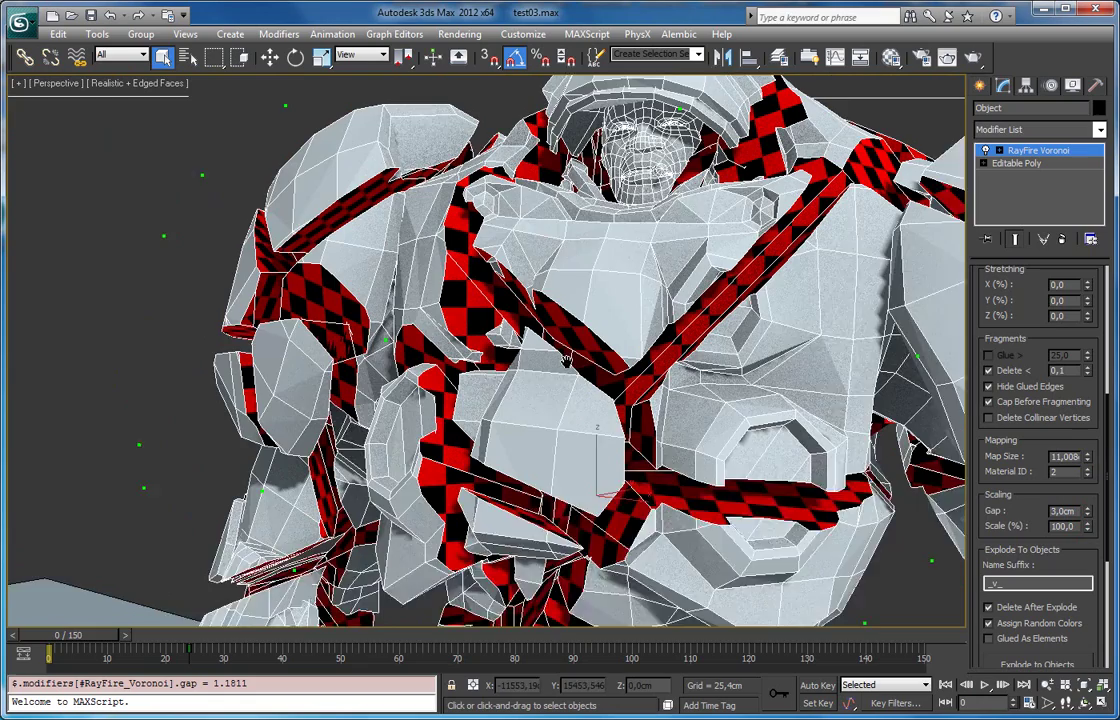
- Switch off the figure's fragmentation, reset the Gap to 0 cm and fragment the figure again
middle_click_drag(566, 360, 493, 353, "alt")
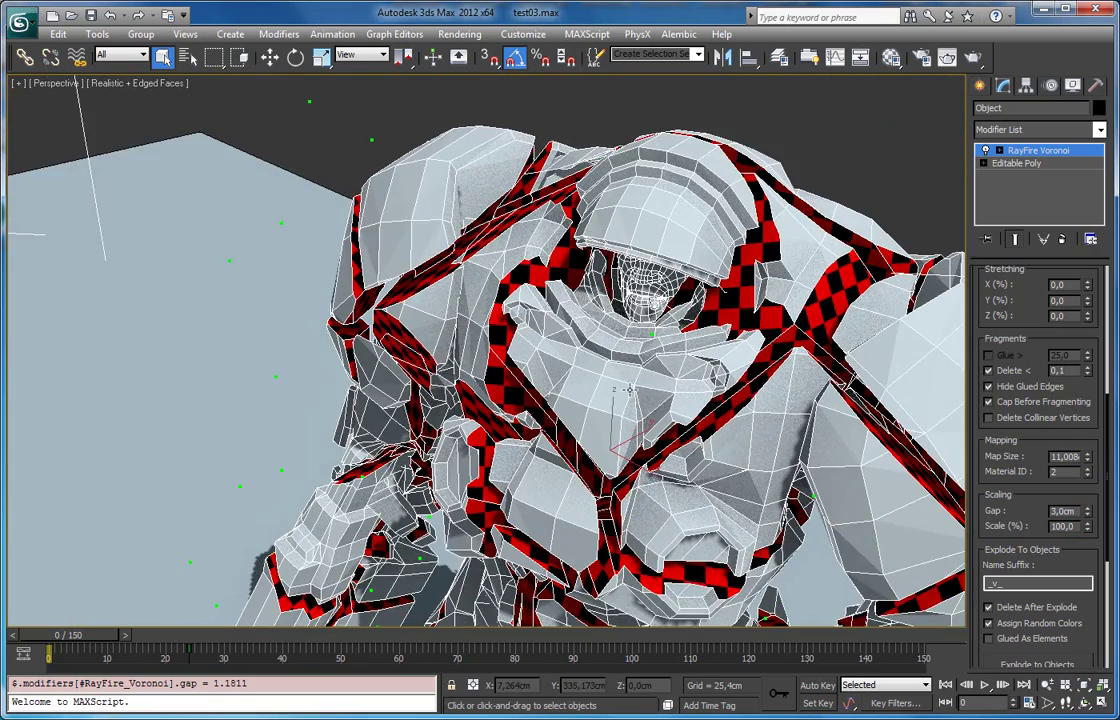
middle_click_drag(676, 440, 645, 416)
scroll(645, 415, "down", 8)
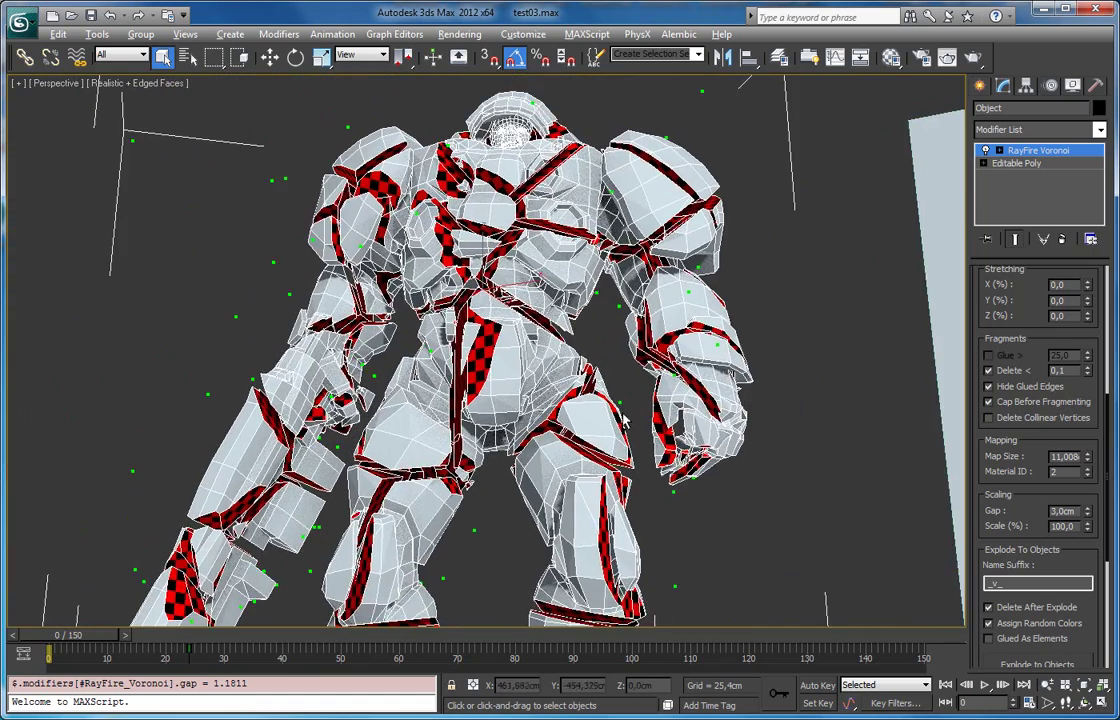
middle_click_drag(548, 368, 472, 302, "alt")
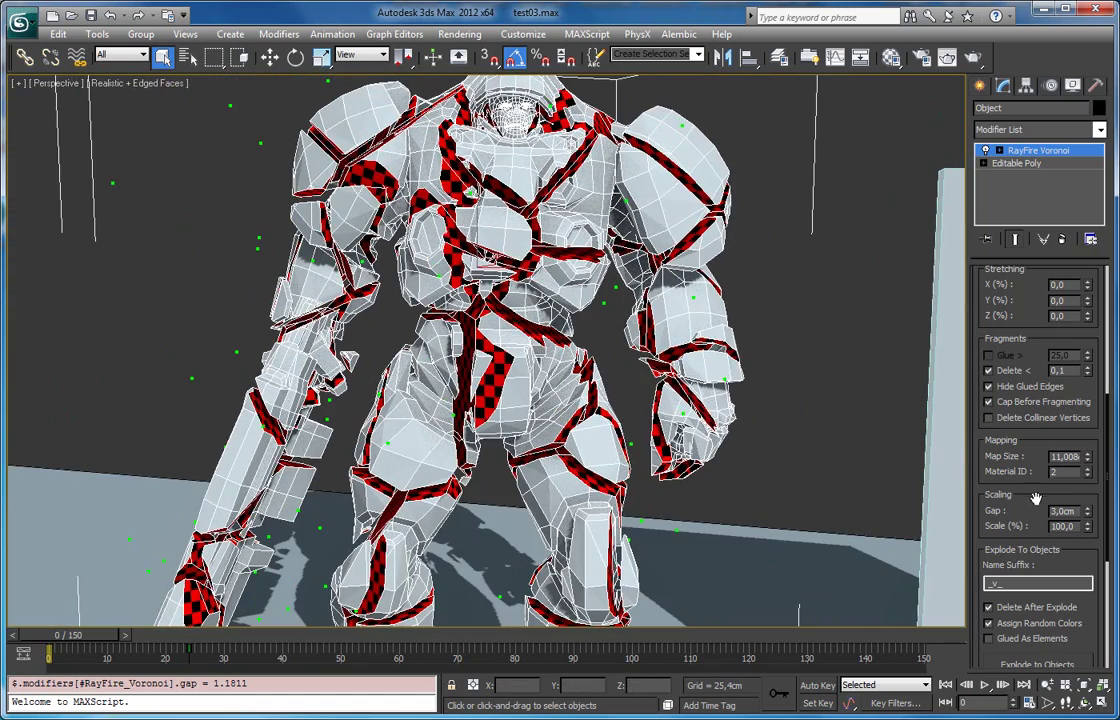
scroll(1043, 453, "up", 5)
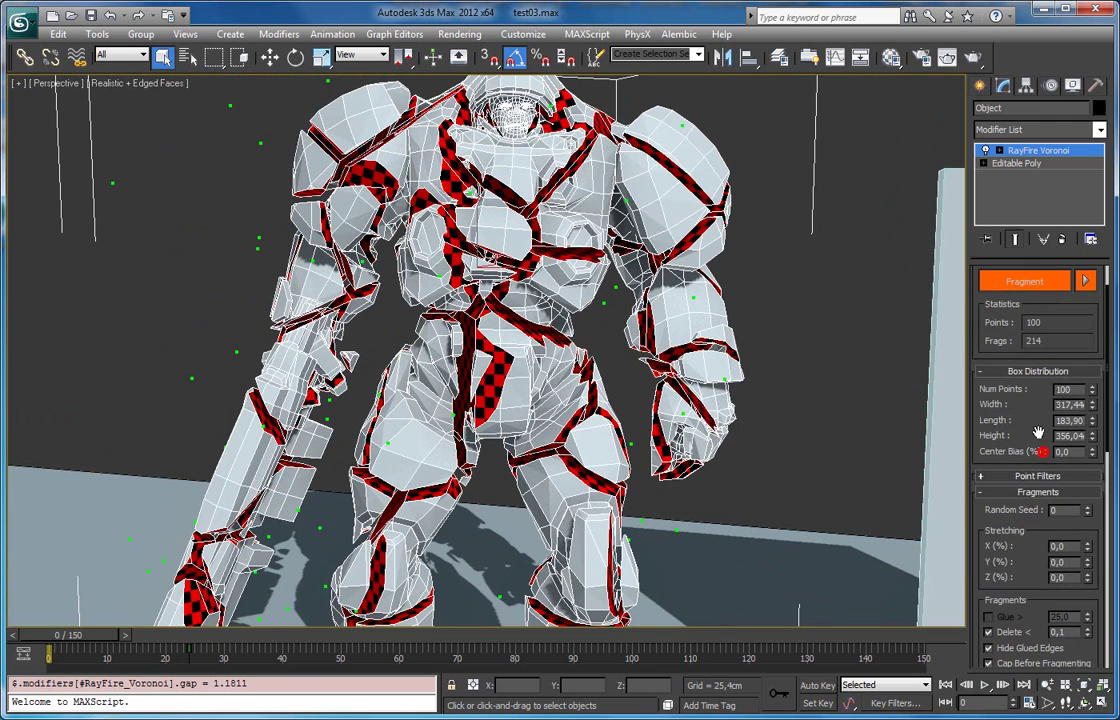
left_click(1015, 283)
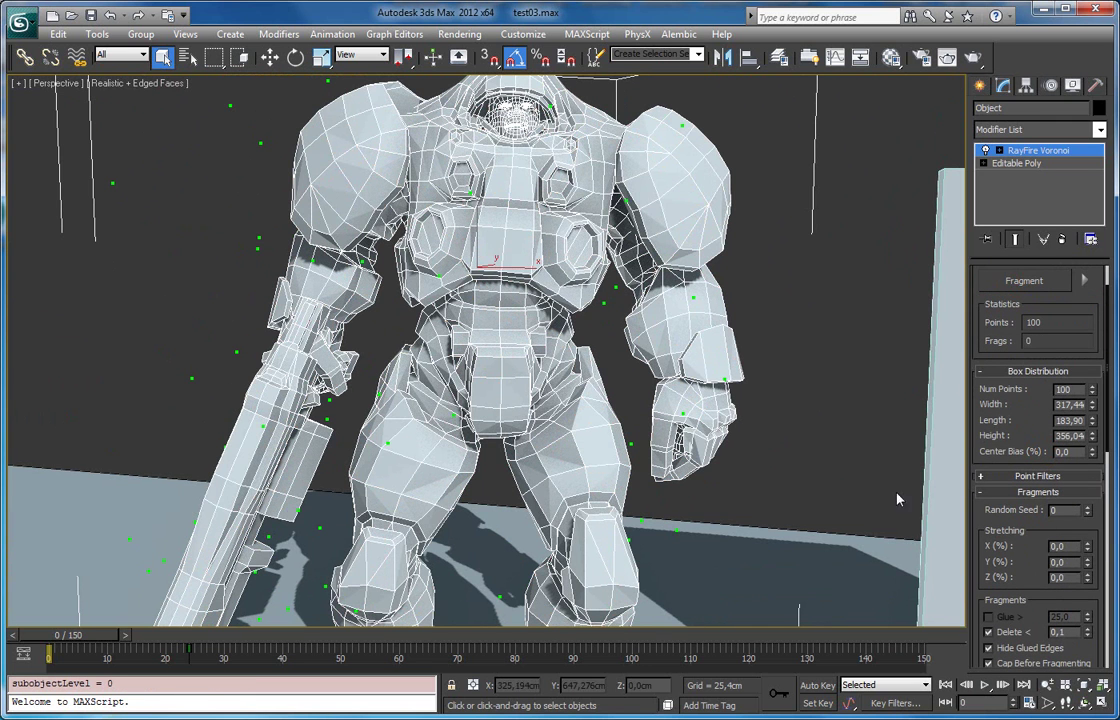
scroll(970, 535, "down", 5)
left_click(1040, 545)
right_click(1088, 478)
scroll(1032, 430, "up", 5)
left_click(1022, 331)
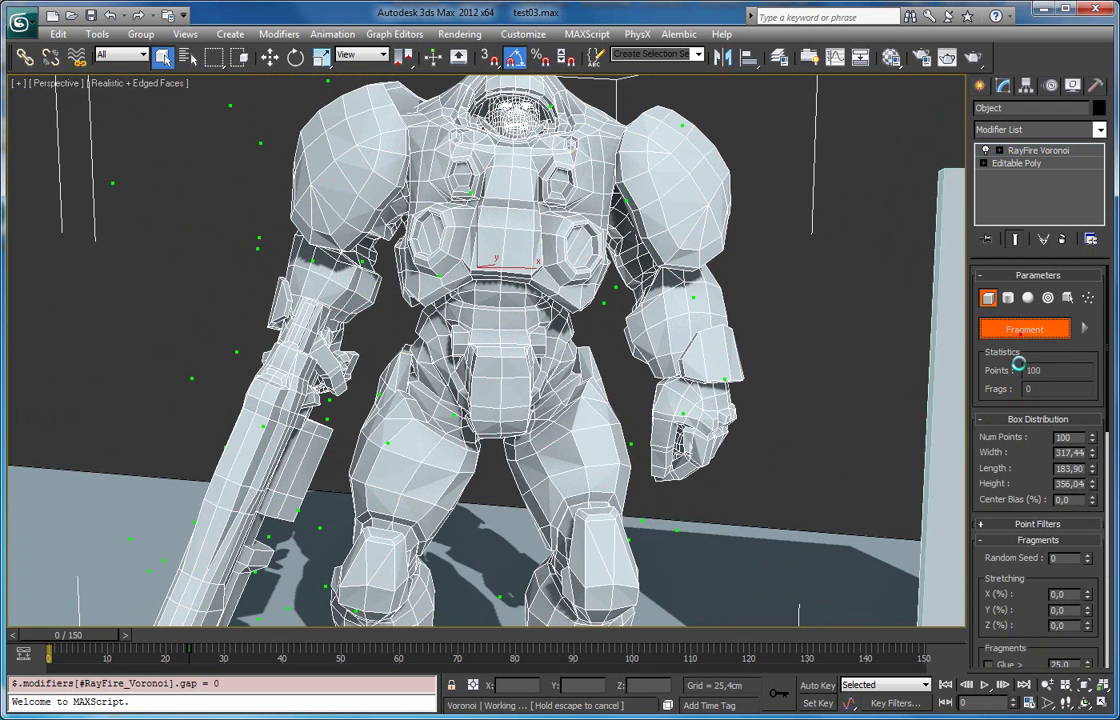
- Try a fragment Scale of 71 % on the figure and restore it to 100 %
scroll(1040, 450, "down", 5)
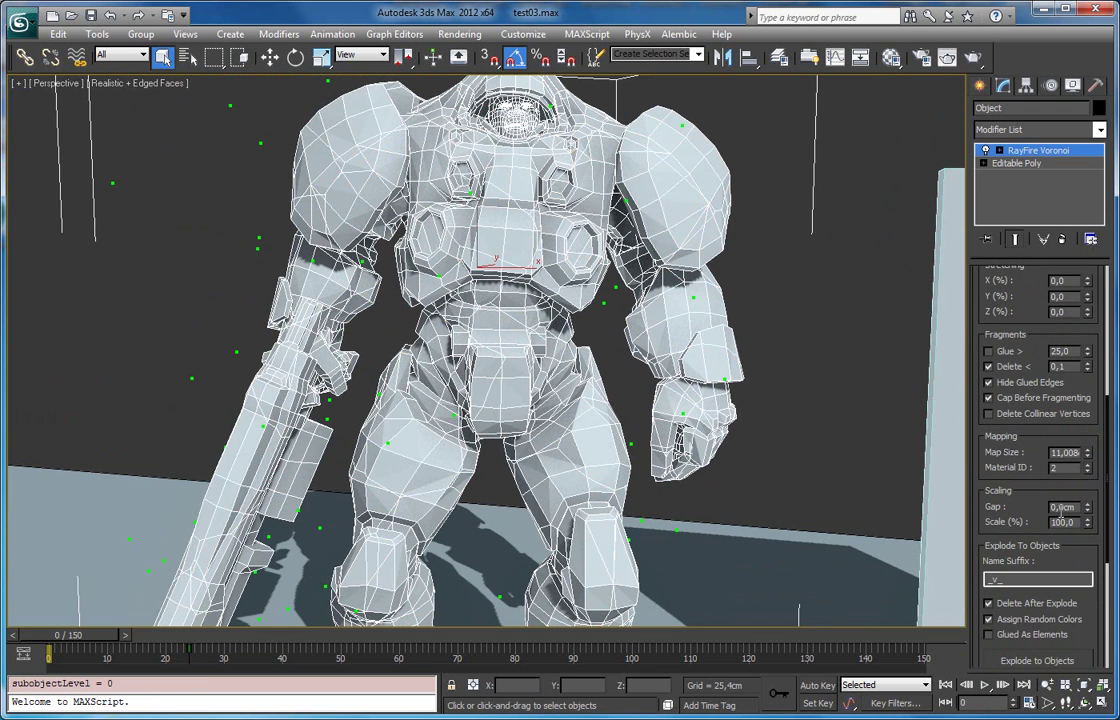
left_click_drag(1087, 527, 1087, 556)
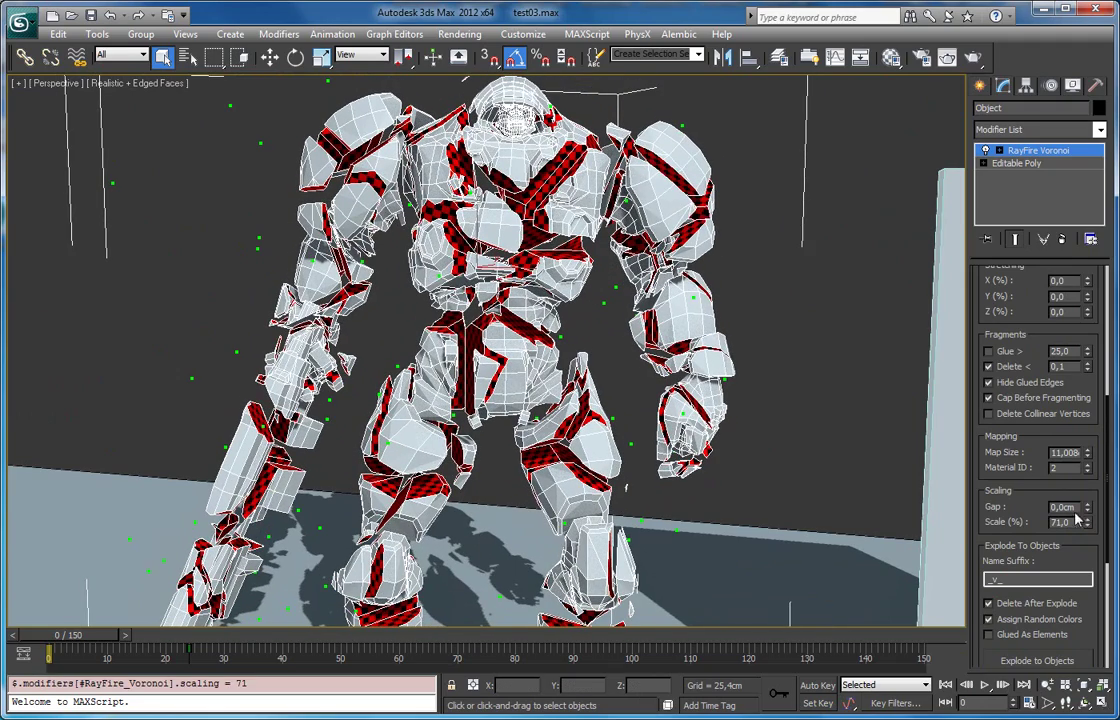
left_click_drag(1014, 498, 1036, 421)
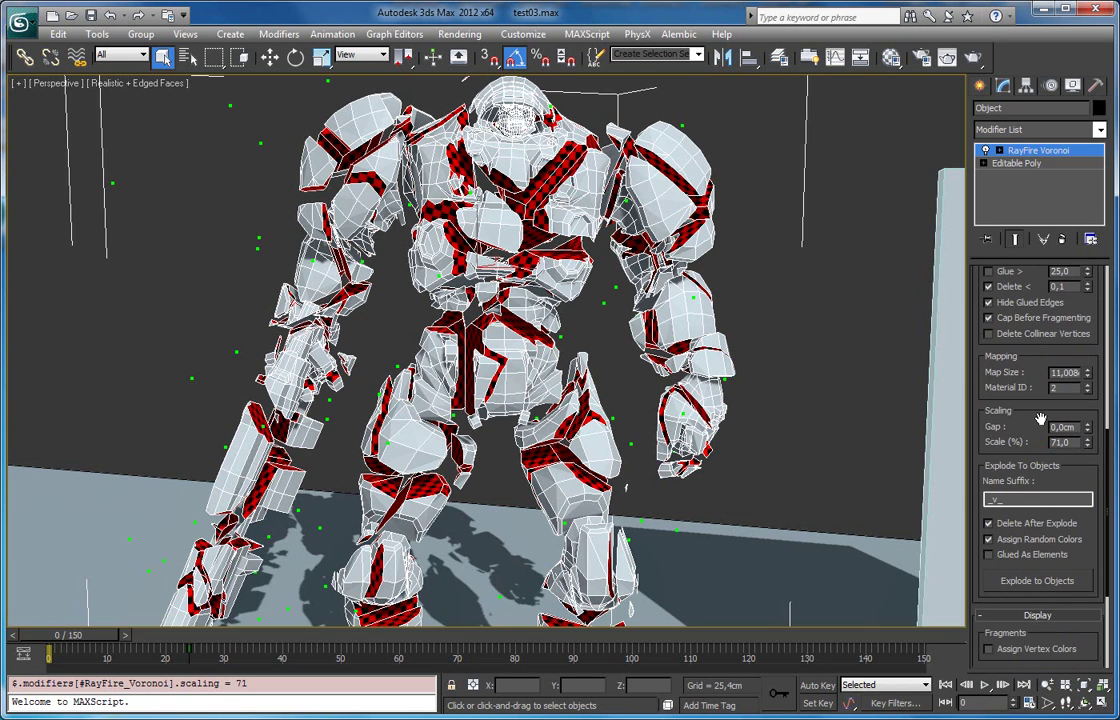
left_click_drag(1040, 418, 1052, 490)
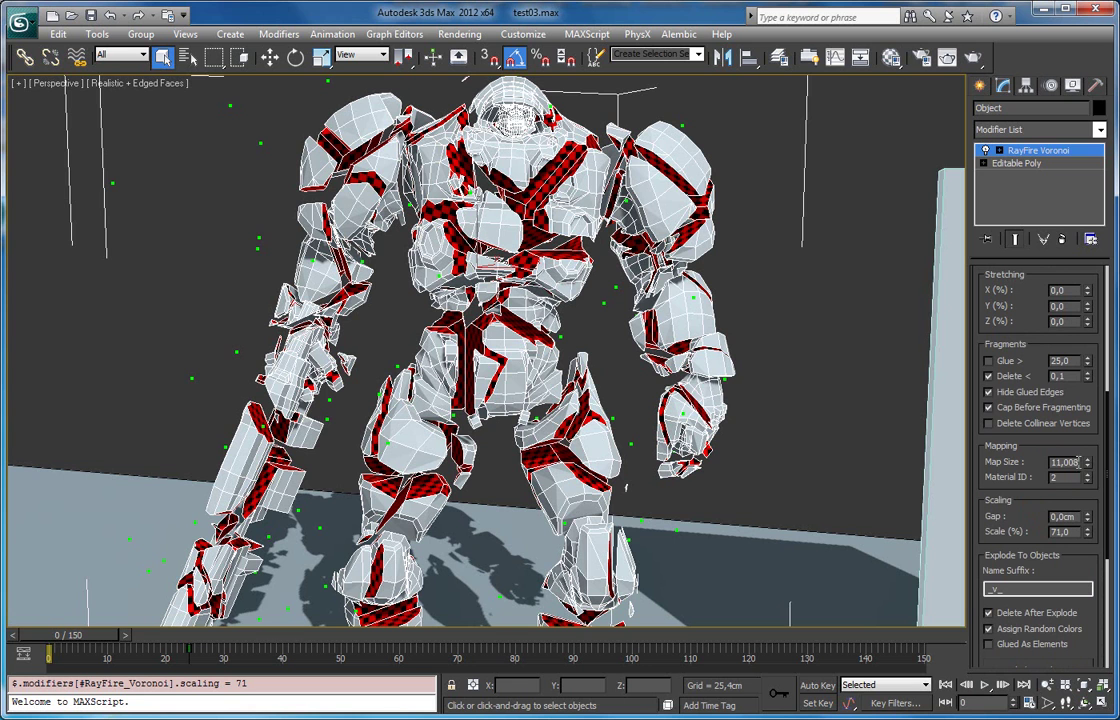
left_click_drag(1088, 537, 1092, 430)
- Turn off Delete After Explode and explode the figure's fragments to separate objects, keeping the _v_ name suffix
left_click_drag(1040, 512, 1042, 335)
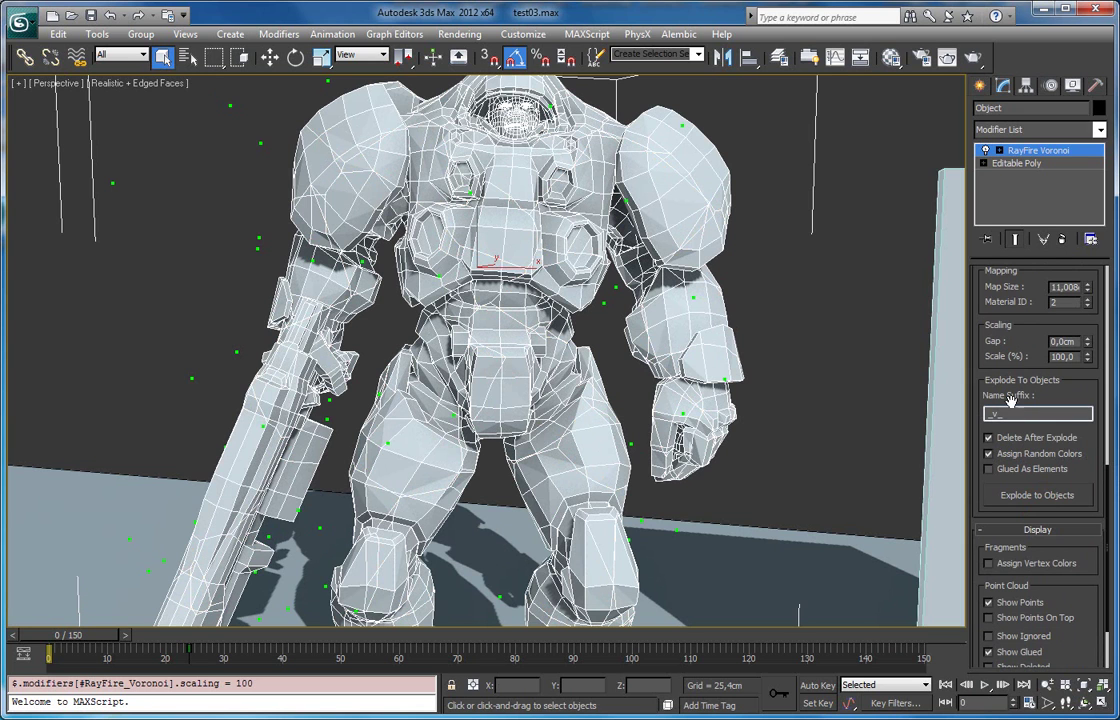
double_click(1013, 413)
double_click(1008, 415)
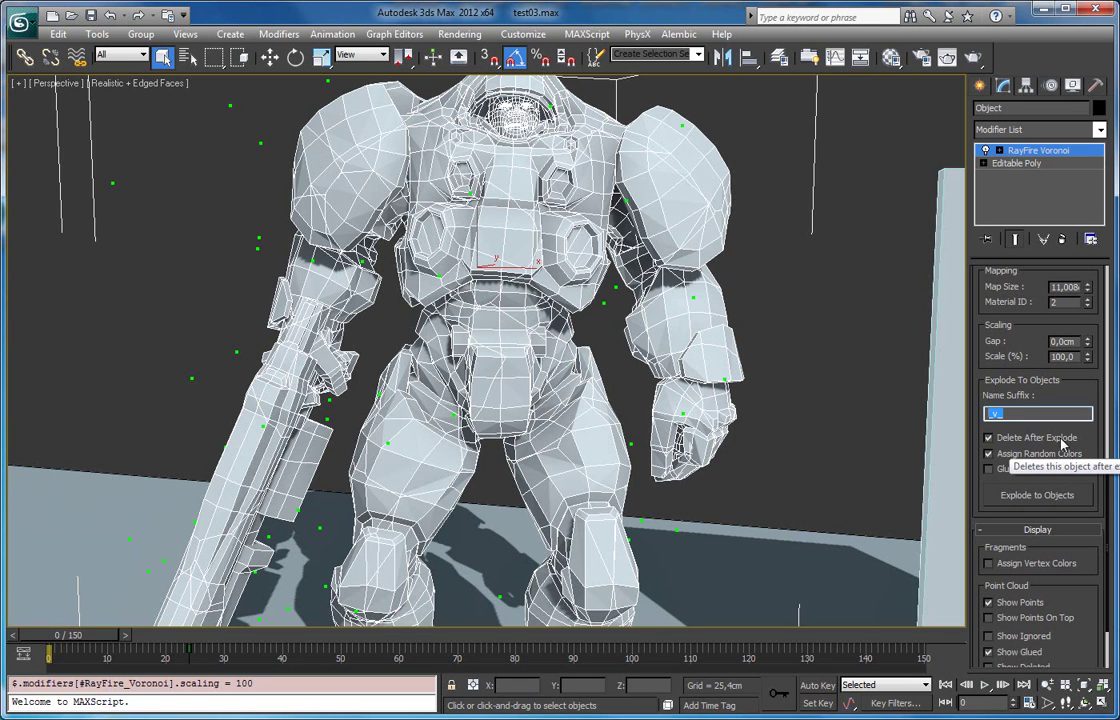
left_click(1001, 438)
left_click(1025, 496)
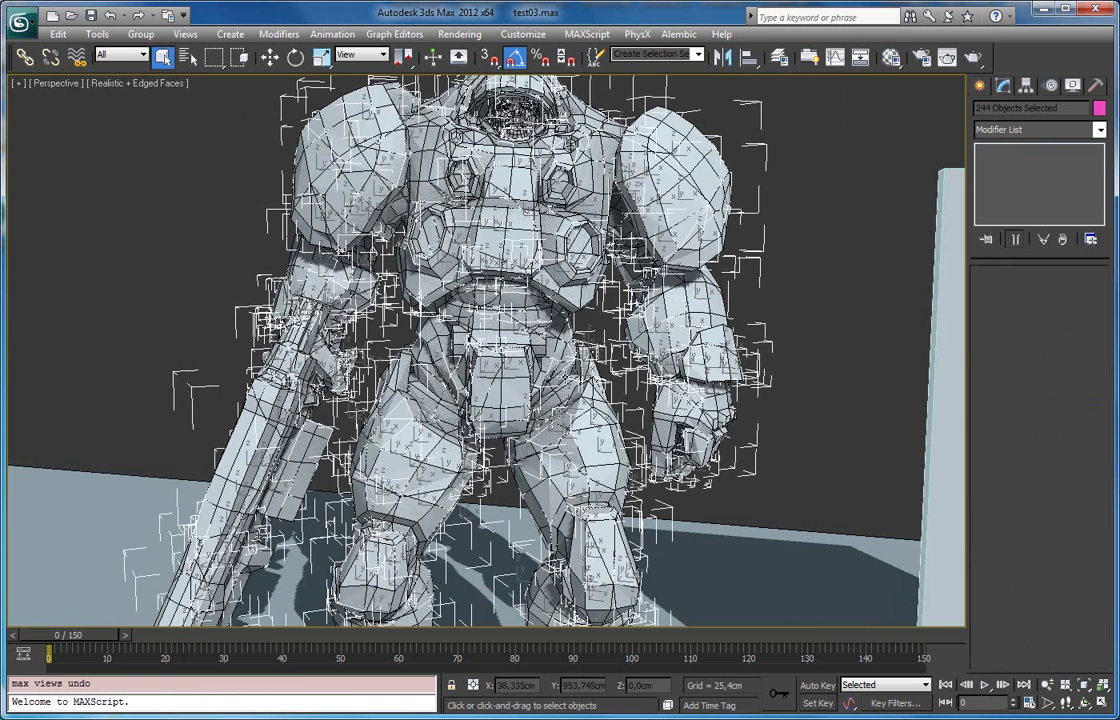
- Offset the exploded fragment objects along the world X axis using Move Transform Type-In, placing them beside the original figure
middle_click_drag(556, 456, 556, 381)
scroll(556, 381, "down", 3)
key("w")
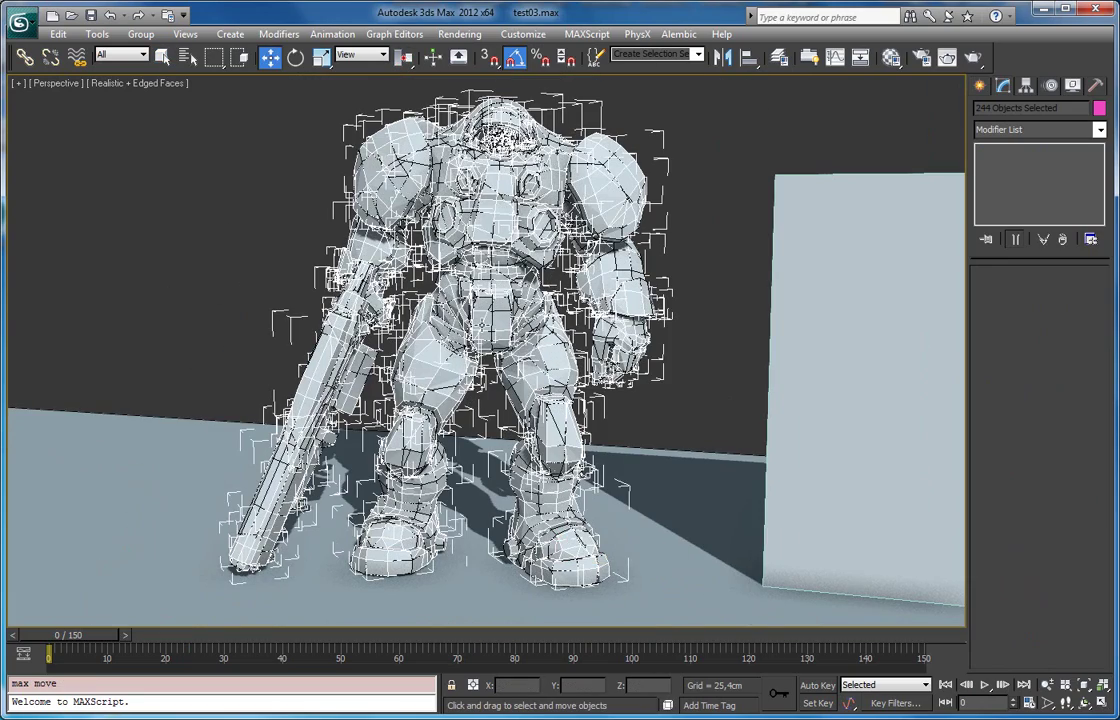
right_click(268, 58)
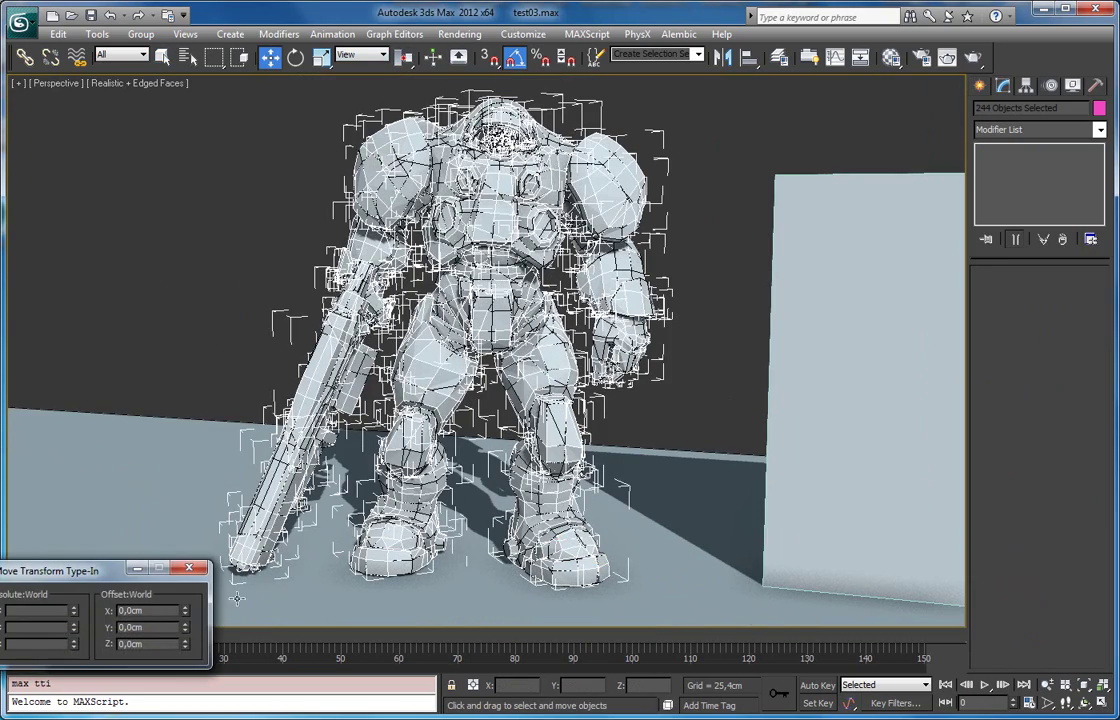
left_click_drag(185, 617, 185, 690)
left_click(212, 180)
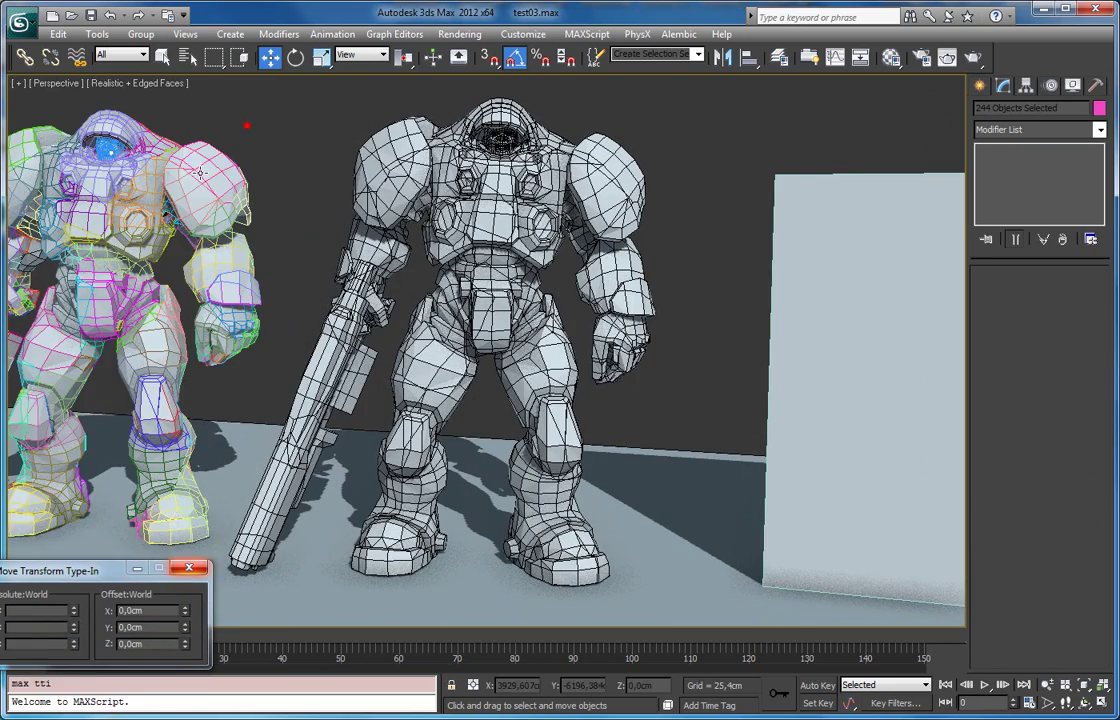
- Reselect the original figure, turn off Assign Random Colors and explode its fragments to objects again
key("z")
scroll(425, 172, "down", 5)
middle_click_drag(388, 172, 265, 22, "alt")
left_click(676, 268)
key("q")
middle_click_drag(676, 268, 580, 165)
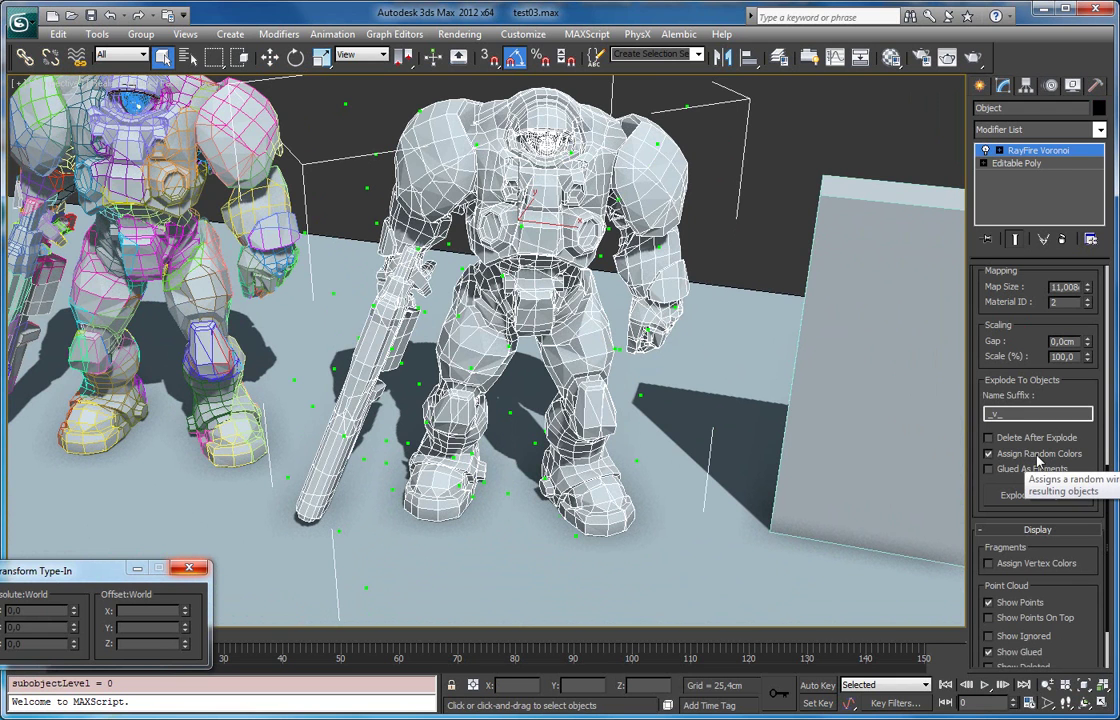
middle_click_drag(238, 208, 315, 250)
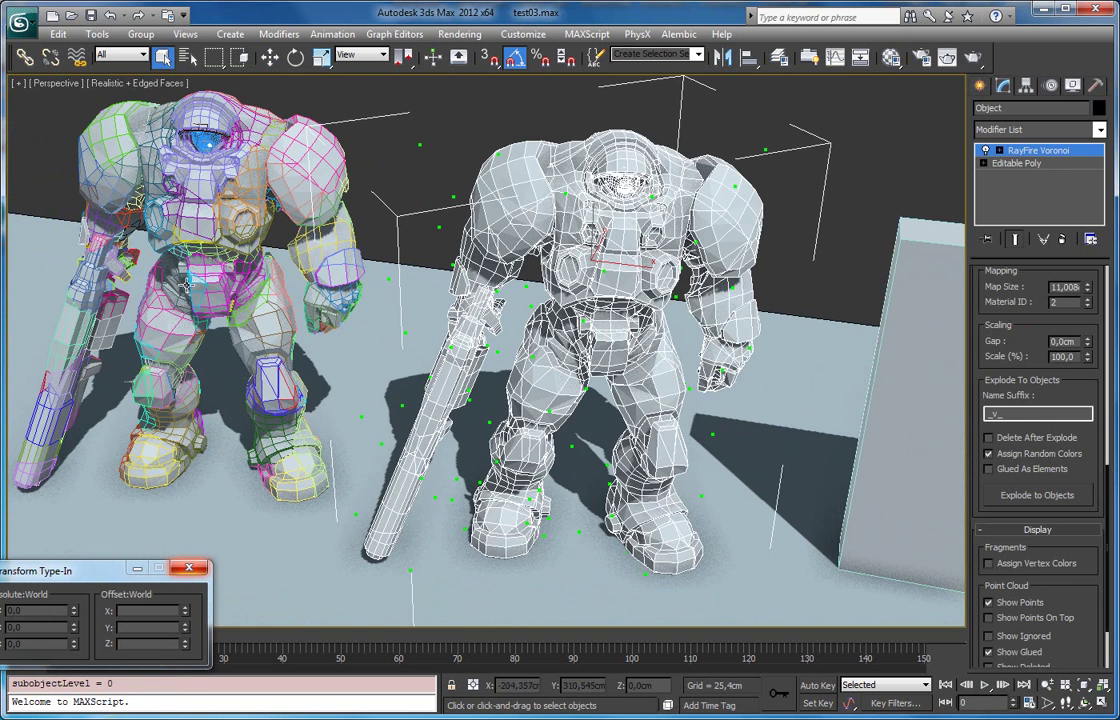
left_click(820, 158)
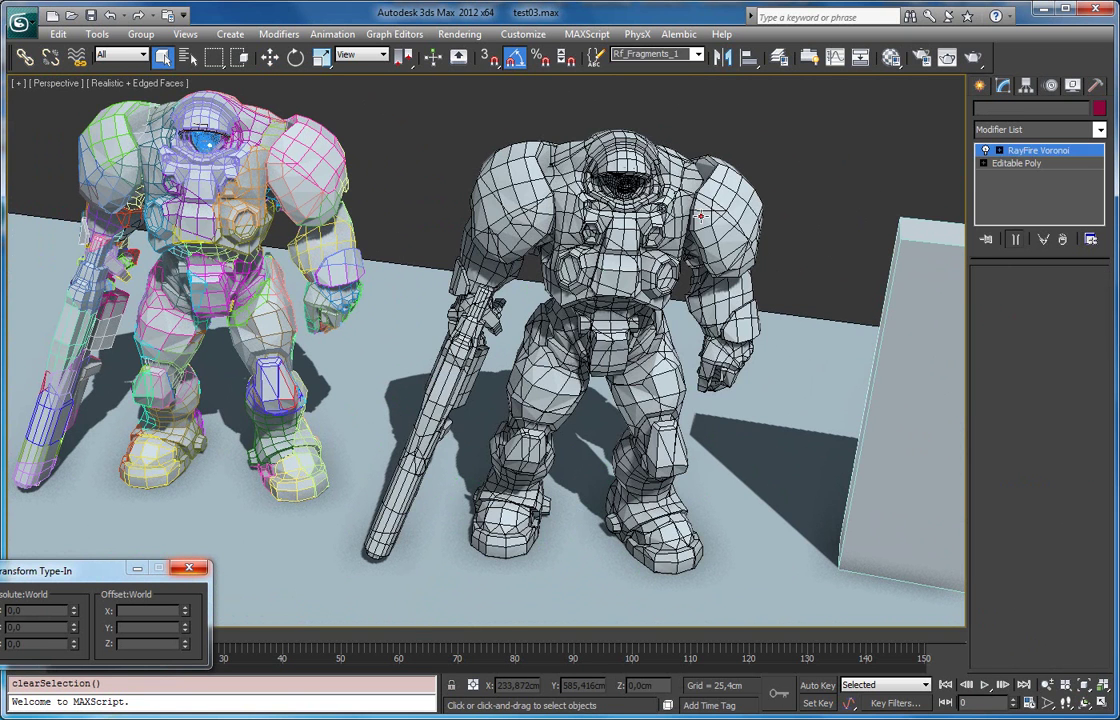
left_click(707, 187)
left_click(1030, 495)
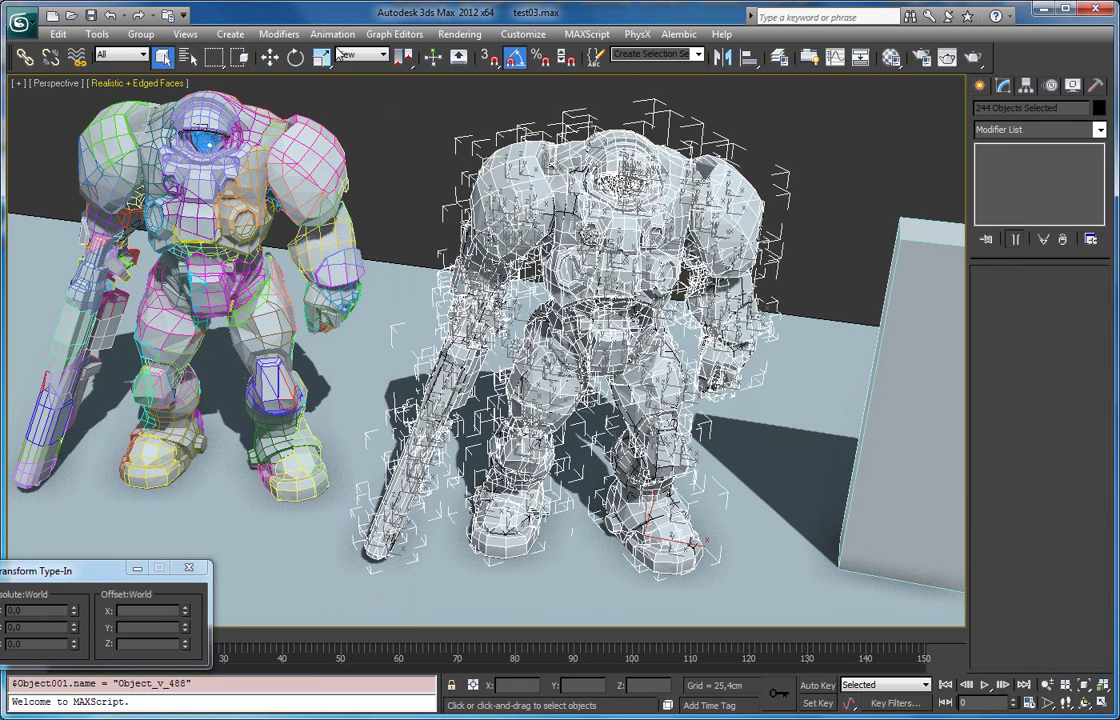
- Offset the second set of exploded fragments along the world Y axis, placing them behind the original figure
left_click(270, 57)
left_click_drag(185, 627, 215, 459)
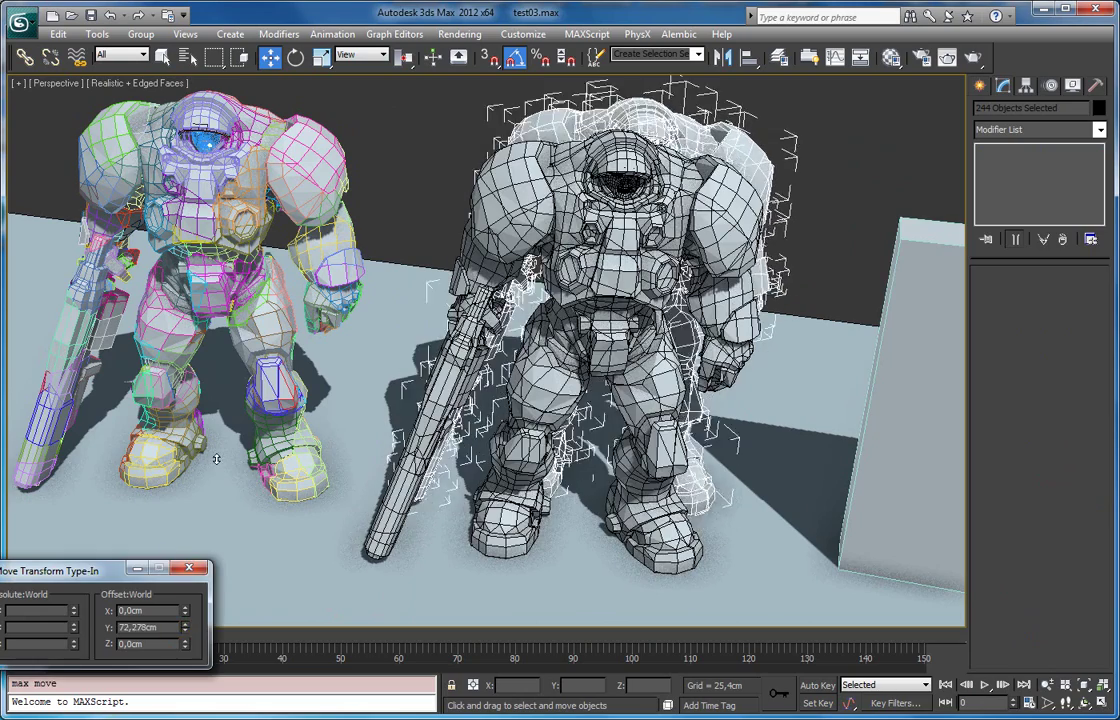
left_click(800, 188)
- Select several fragments on the rear exploded copy and the original figure, and compare their object names and name suffix
middle_click_drag(800, 188, 700, 178, "alt")
left_click(700, 178)
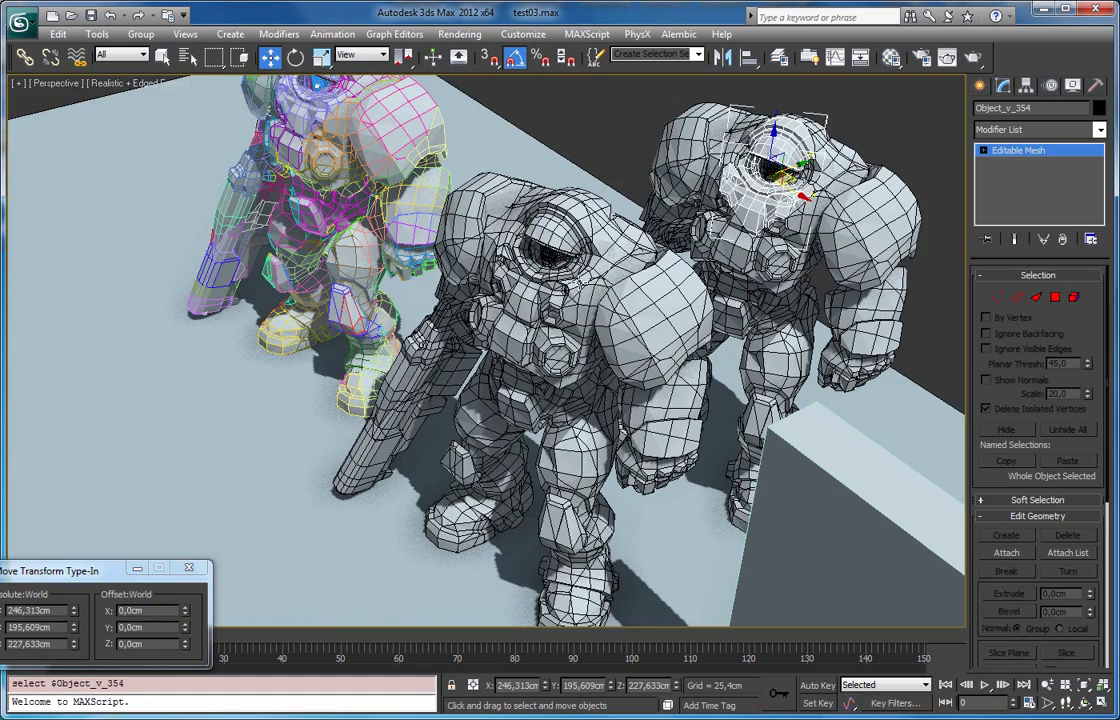
left_click(637, 262)
key("q")
middle_click_drag(637, 262, 580, 182)
left_click(788, 161)
left_click(788, 160)
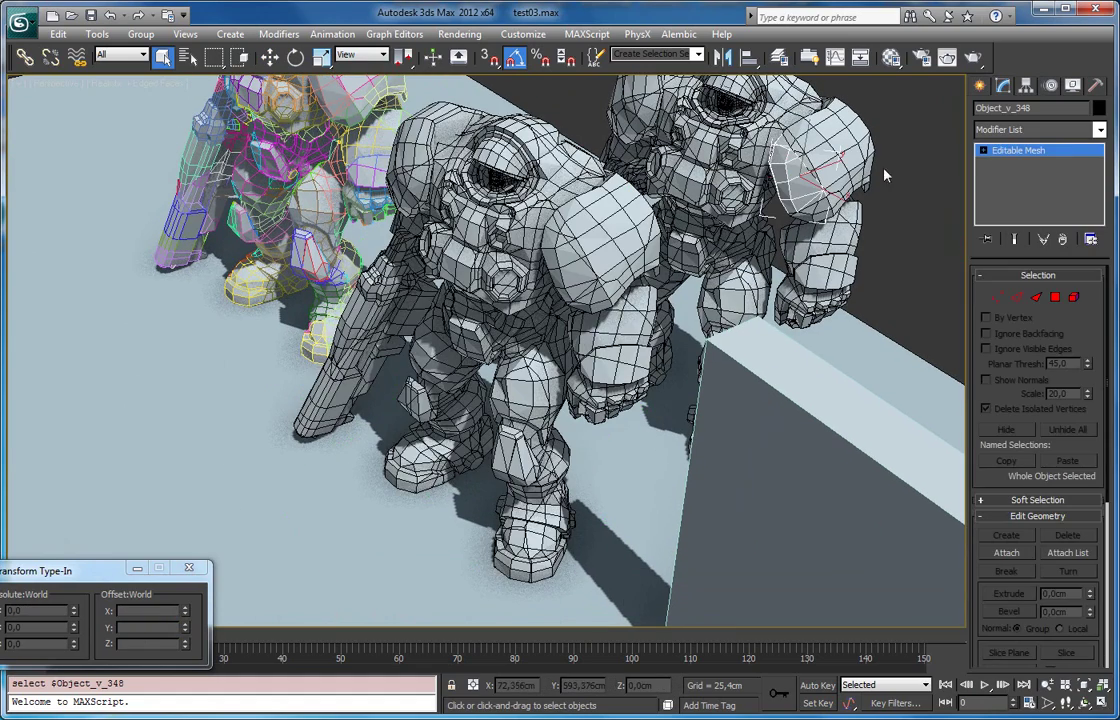
left_click(567, 213)
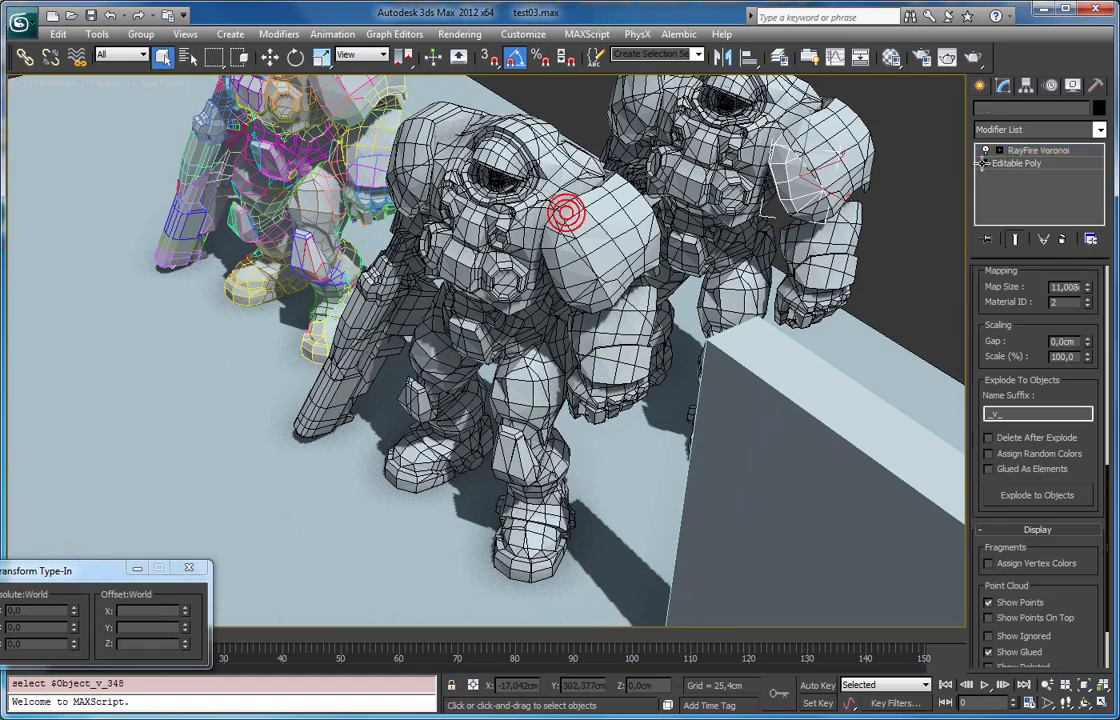
left_click_drag(1005, 107, 892, 115)
left_click(760, 152)
left_click(776, 160)
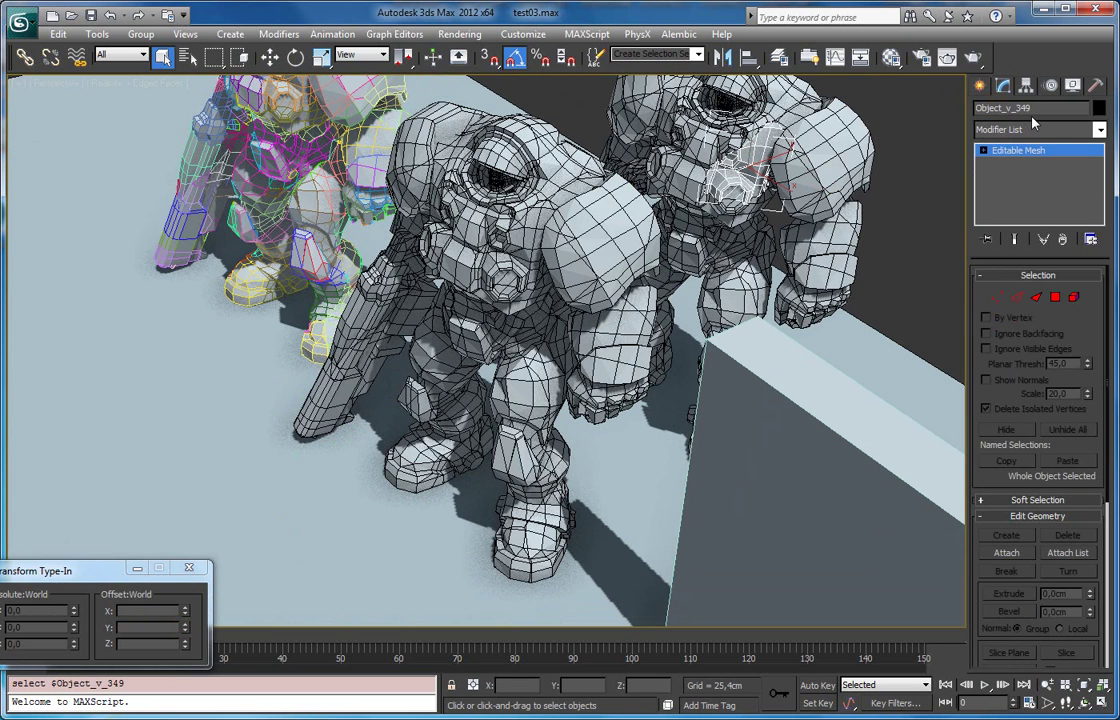
left_click(1000, 111)
left_click_drag(1033, 107, 1022, 110)
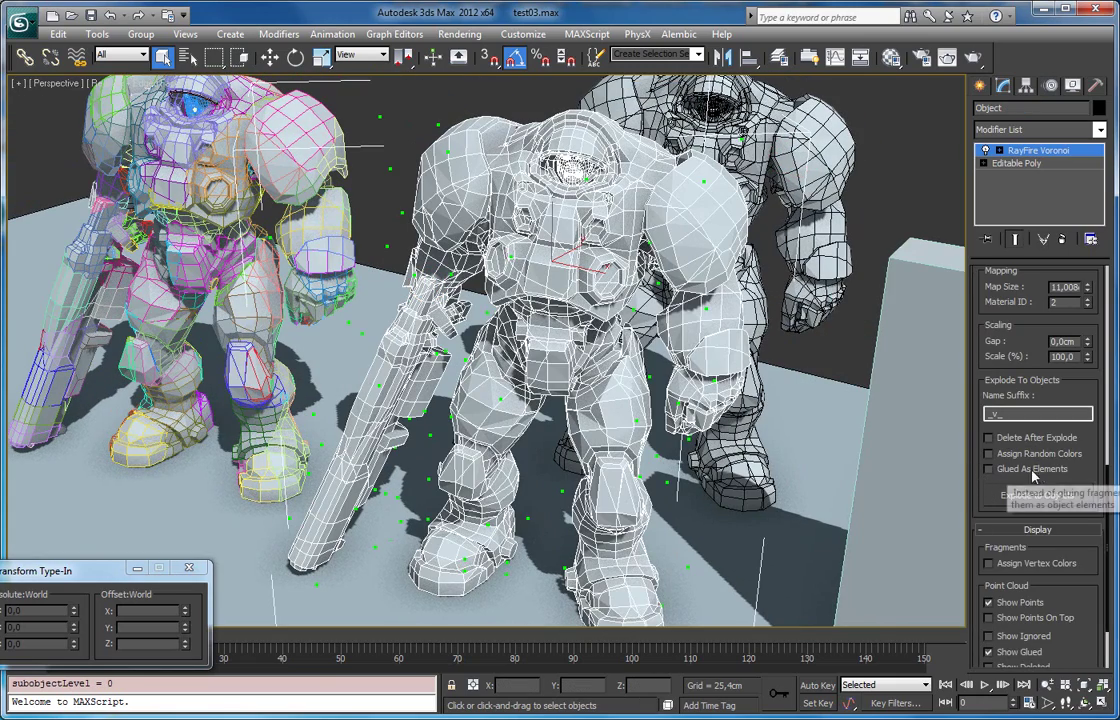
- Turn on Glued As Elements for the original figure, and apply a RayFire Voronoi modifier to the wall box
left_click(995, 469)
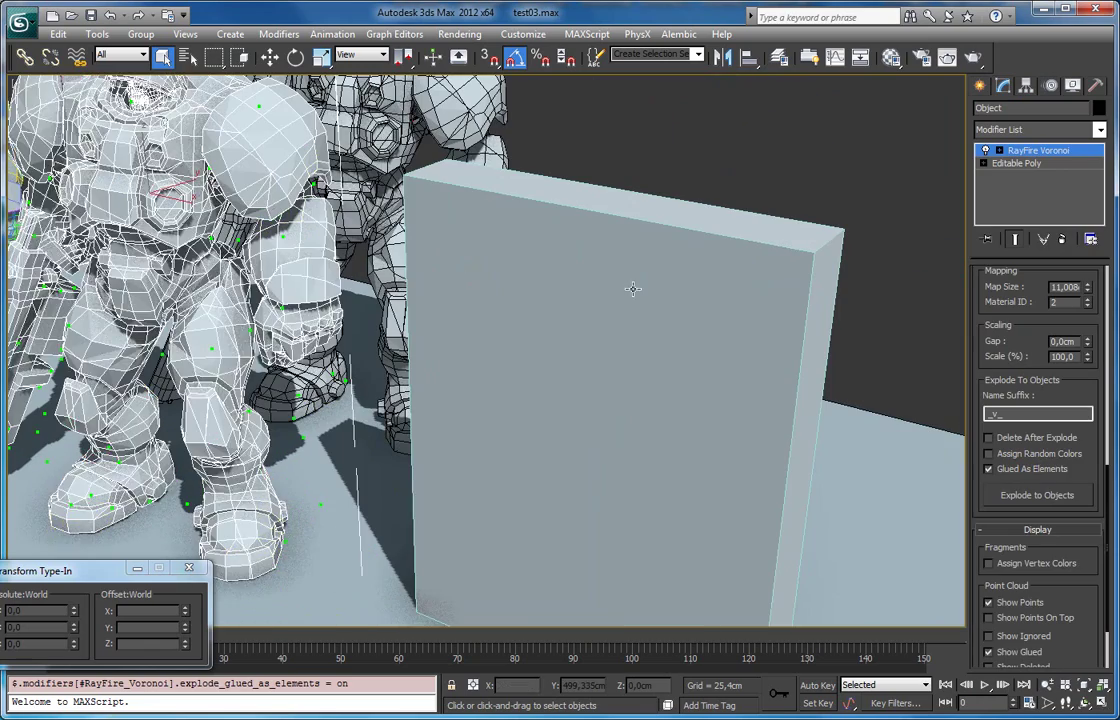
left_click(632, 287)
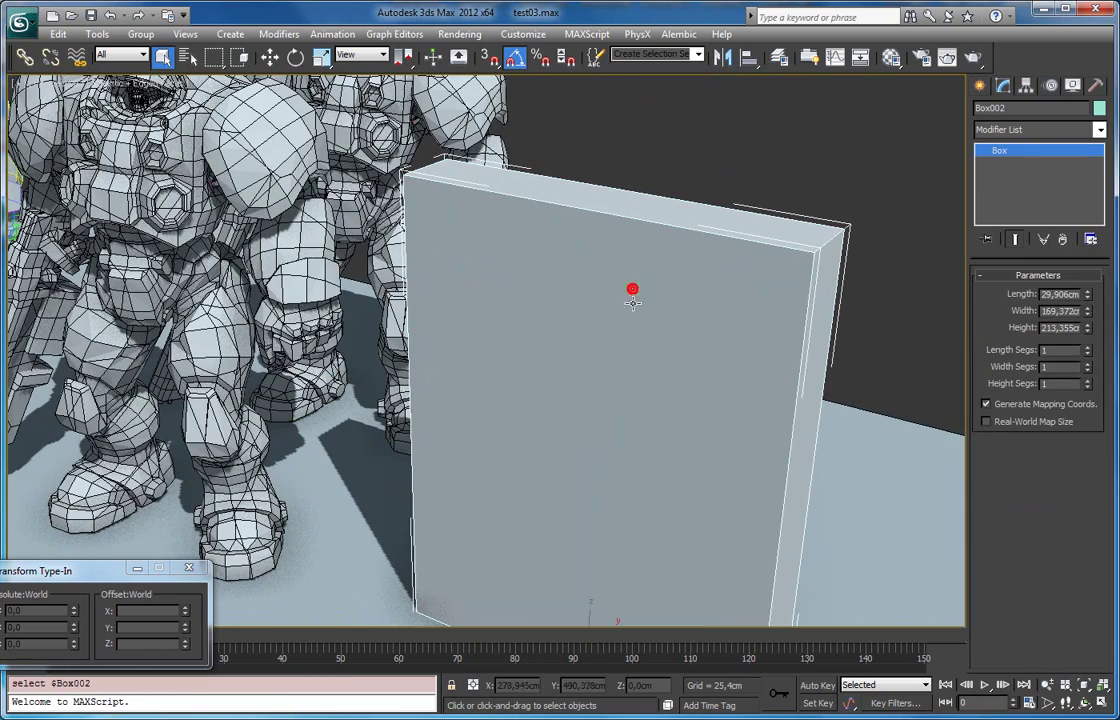
left_click(1100, 130)
scroll(1077, 373, "down", 10)
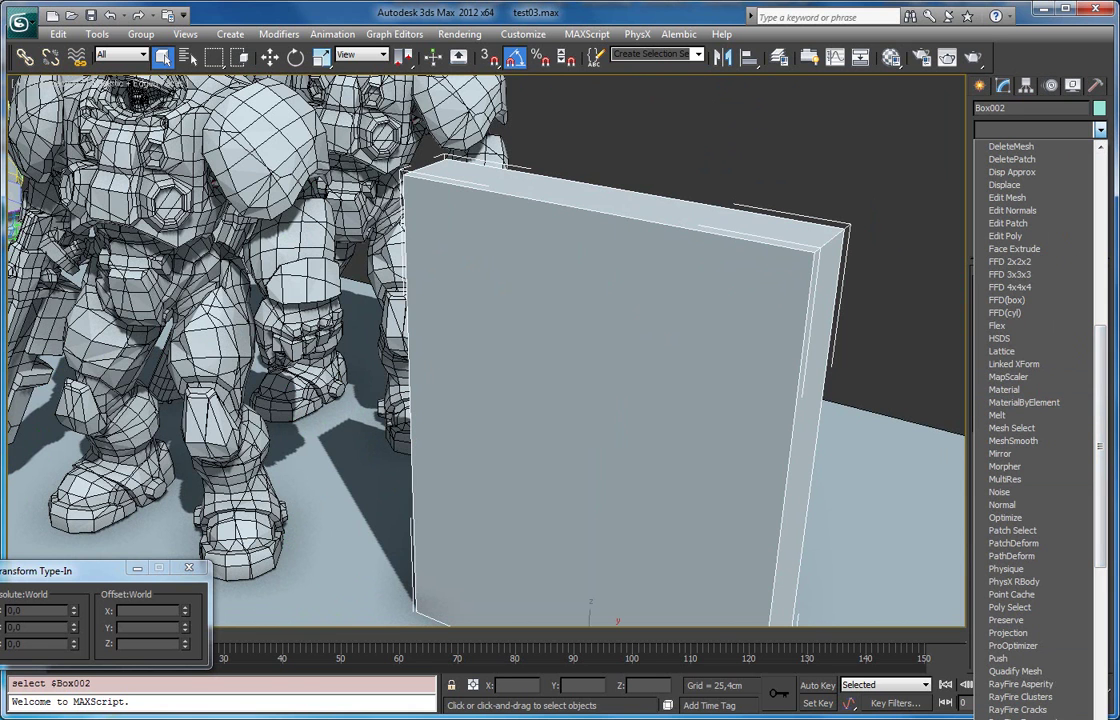
left_click(1020, 716)
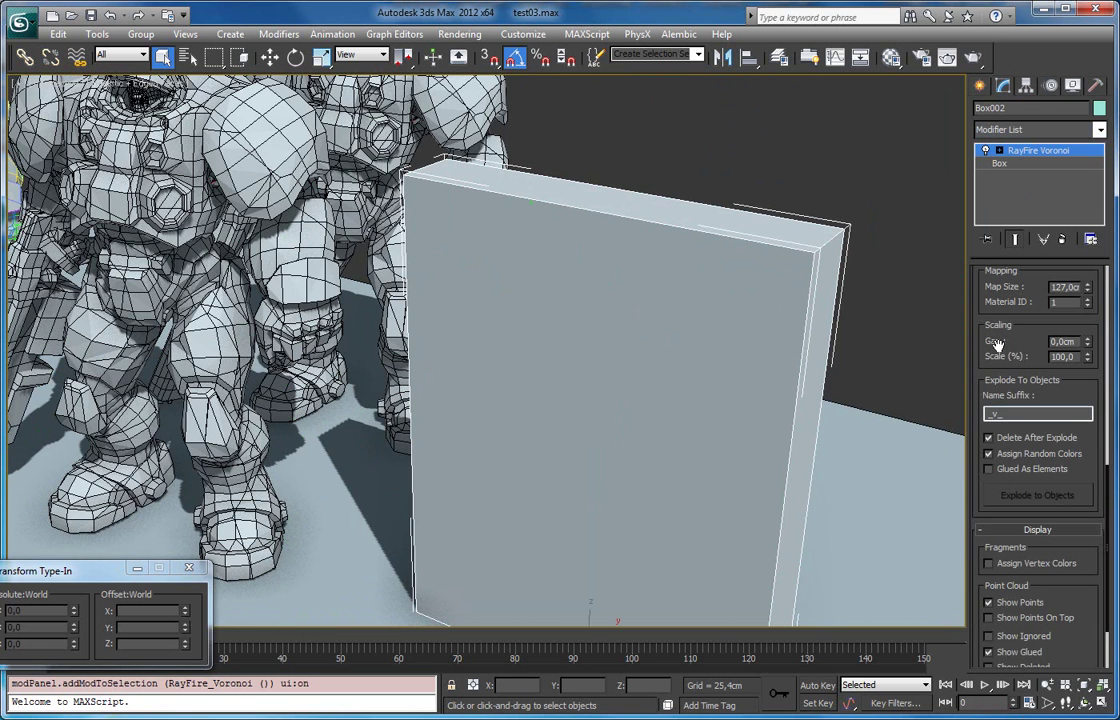
- Fragment the wall box in interactive mode, with Num Points set to 227 and Center Bias to 100 %
scroll(997, 344, "up", 10)
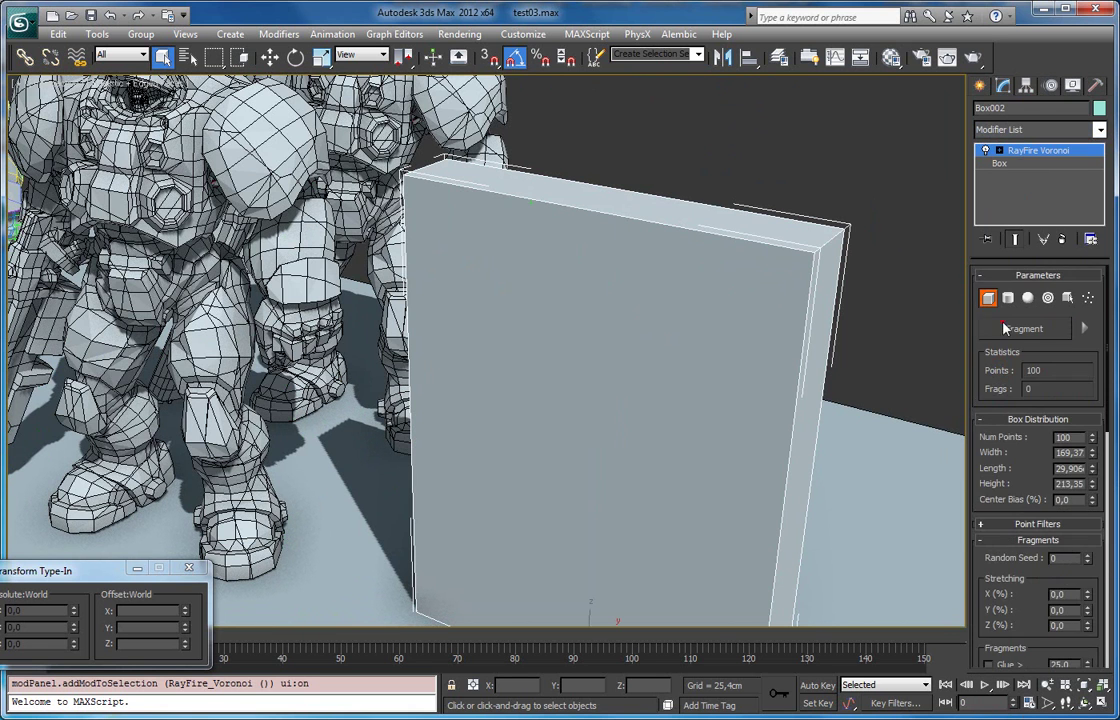
left_click(1086, 329)
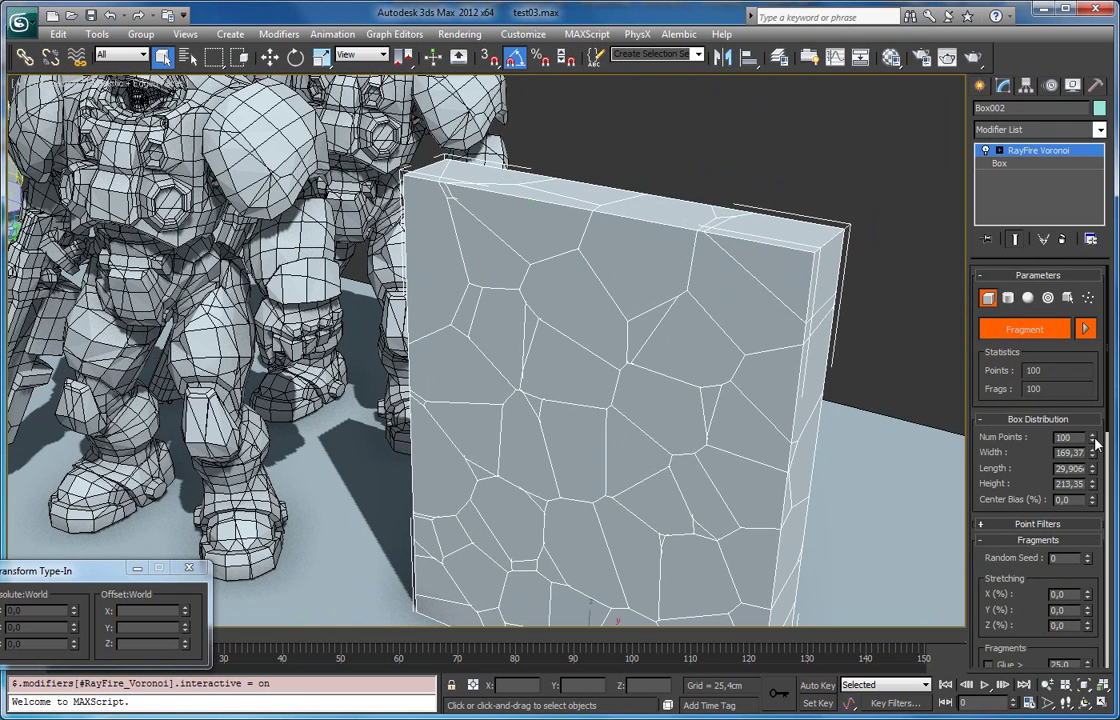
left_click_drag(1094, 444, 1093, 330)
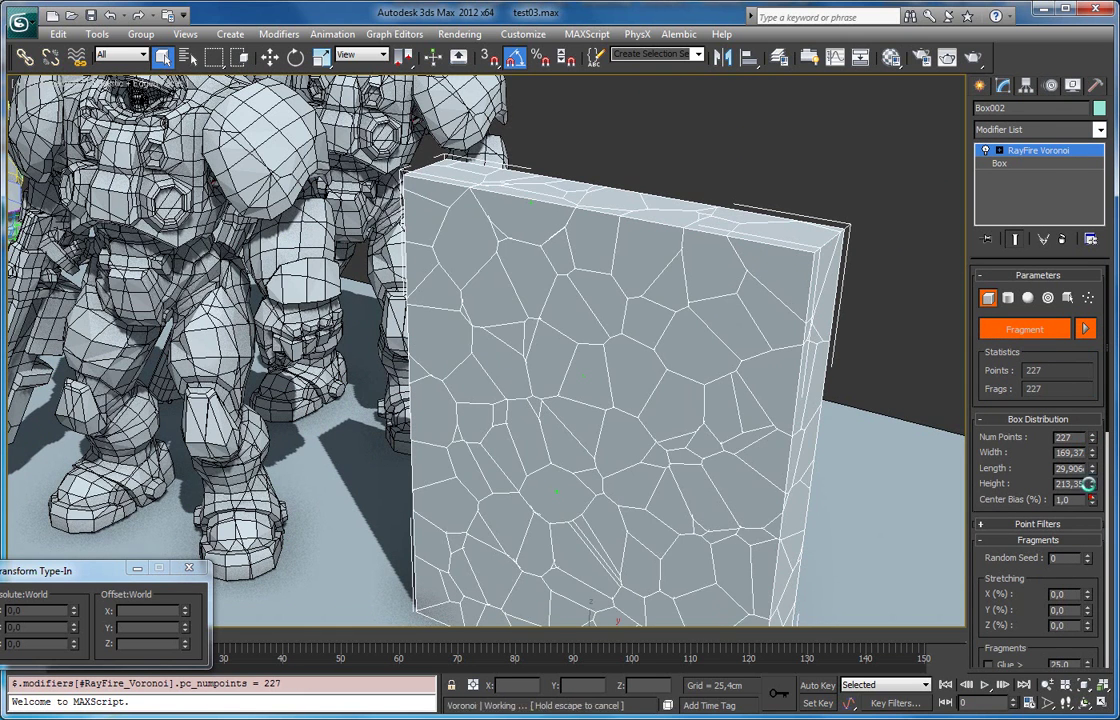
left_click_drag(1092, 499, 1089, 401)
- Enable the Glue option for the wall's fragments and set its threshold to 14.75
left_click_drag(1008, 540, 942, 242)
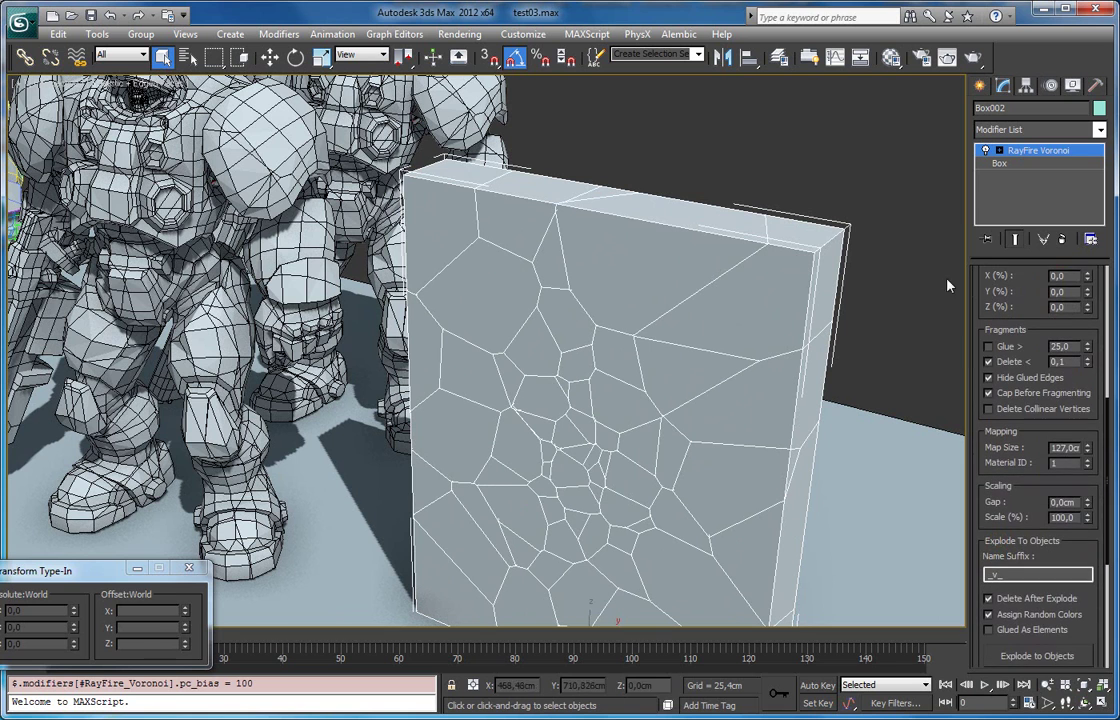
left_click_drag(979, 468, 981, 489)
left_click(989, 358)
left_click_drag(1087, 365, 1098, 410)
left_click_drag(1029, 447, 1025, 278)
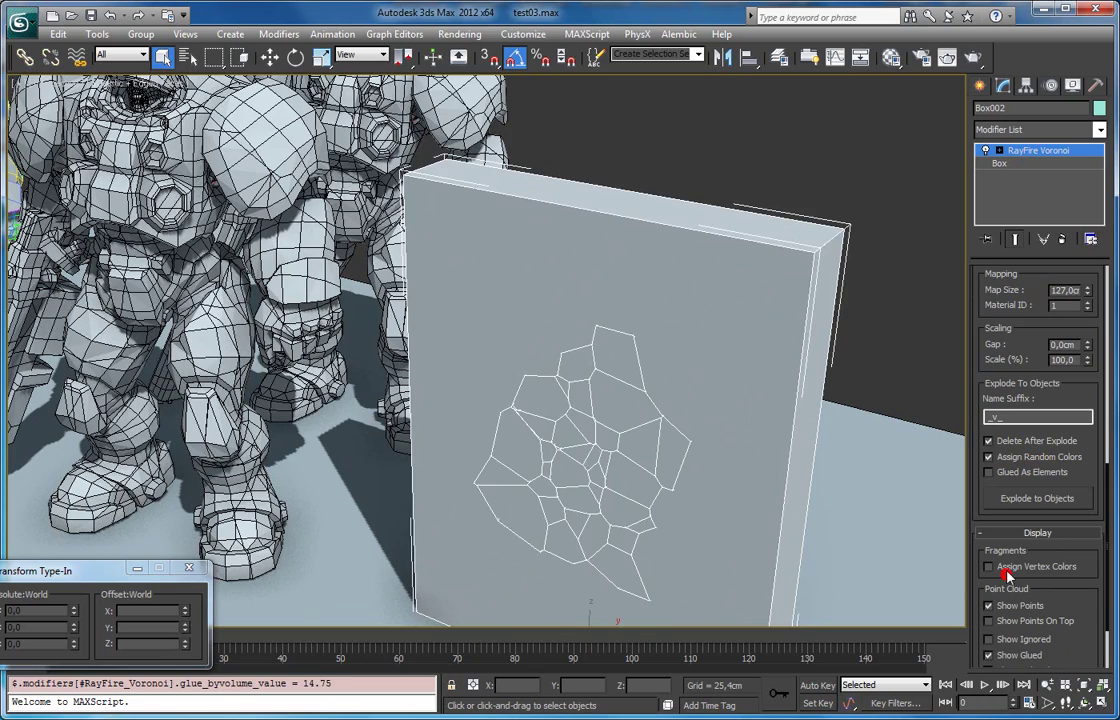
- Turn on Assign Vertex Colors to color the wall's fragments individually
left_click(1006, 576)
middle_click_drag(531, 466, 519, 346)
mouse_move(560, 313)
middle_mouse_down("alt")
mouse_move(521, 348)
mouse_move(564, 334)
middle_mouse_up("alt")
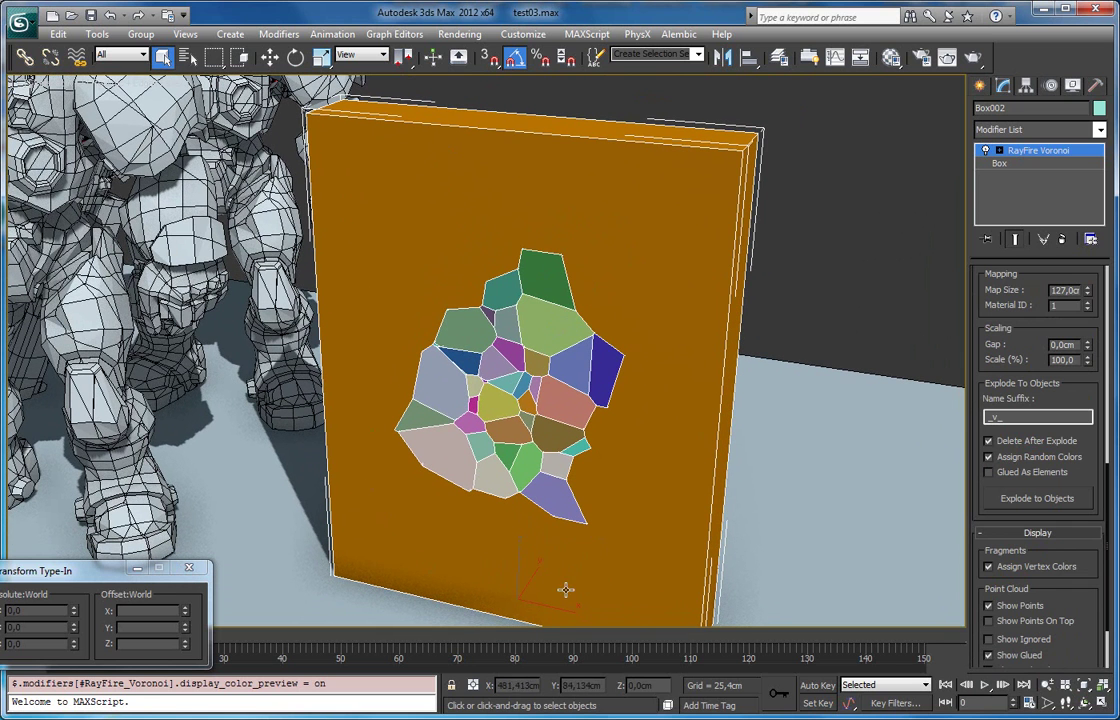
- Turn off Delete After Explode and Assign Random Colors in the wall's explode settings
left_click_drag(1002, 329, 974, 499)
middle_click_drag(582, 380, 568, 315)
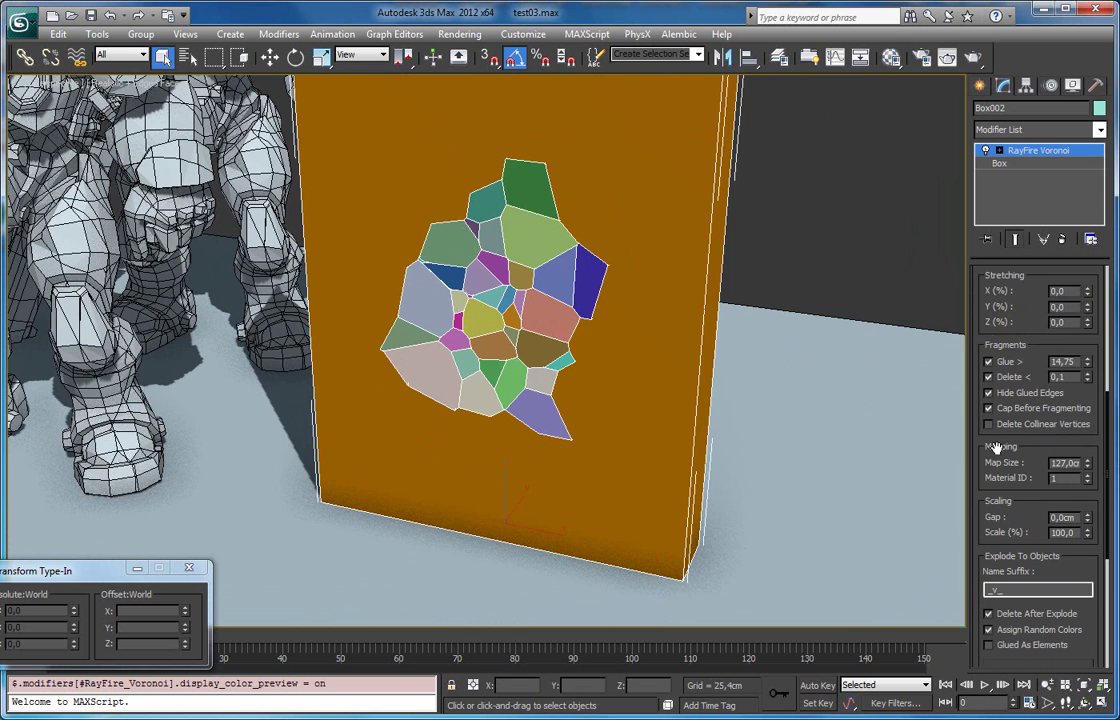
scroll(1008, 457, "down", 5)
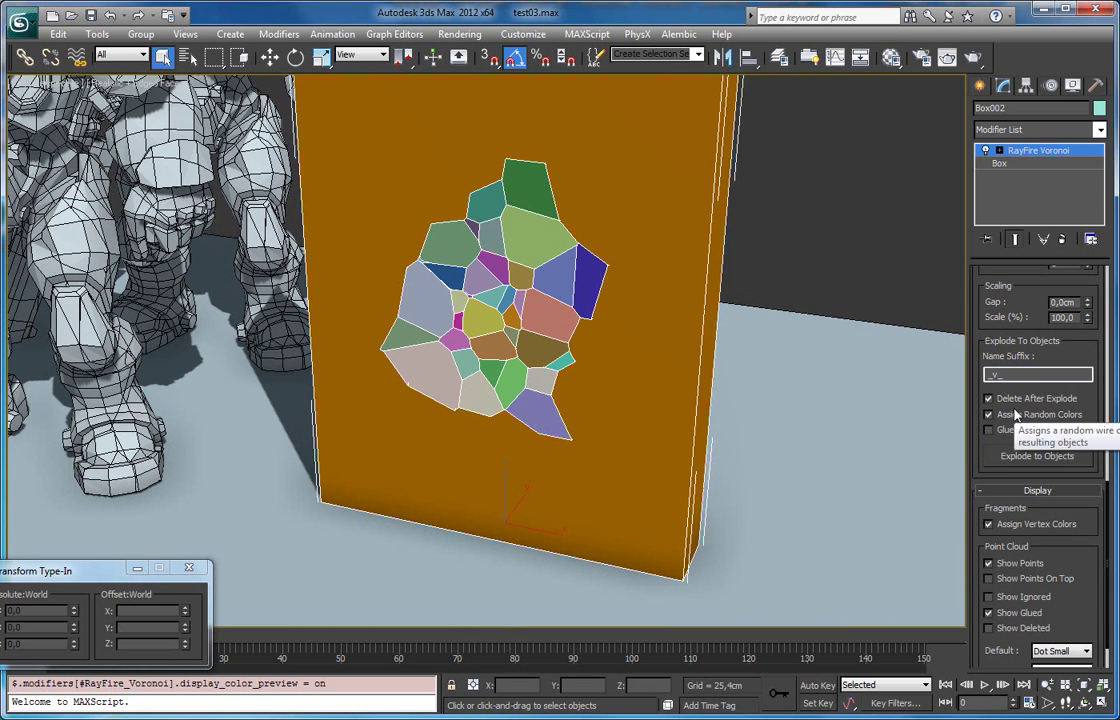
left_click(1009, 399)
left_click(1030, 416)
- Explode the wall's fragments to objects and move the exploded copy along X, clear of the original wall
middle_click_drag(740, 400, 642, 407, "alt")
key("w")
left_click_drag(439, 580, 681, 606)
middle_click_drag(697, 475, 590, 365)
left_click(1028, 462)
middle_click_drag(706, 334, 582, 332)
left_click_drag(465, 275, 970, 310)
middle_click_drag(860, 312, 486, 363)
scroll(485, 363, "down", 5)
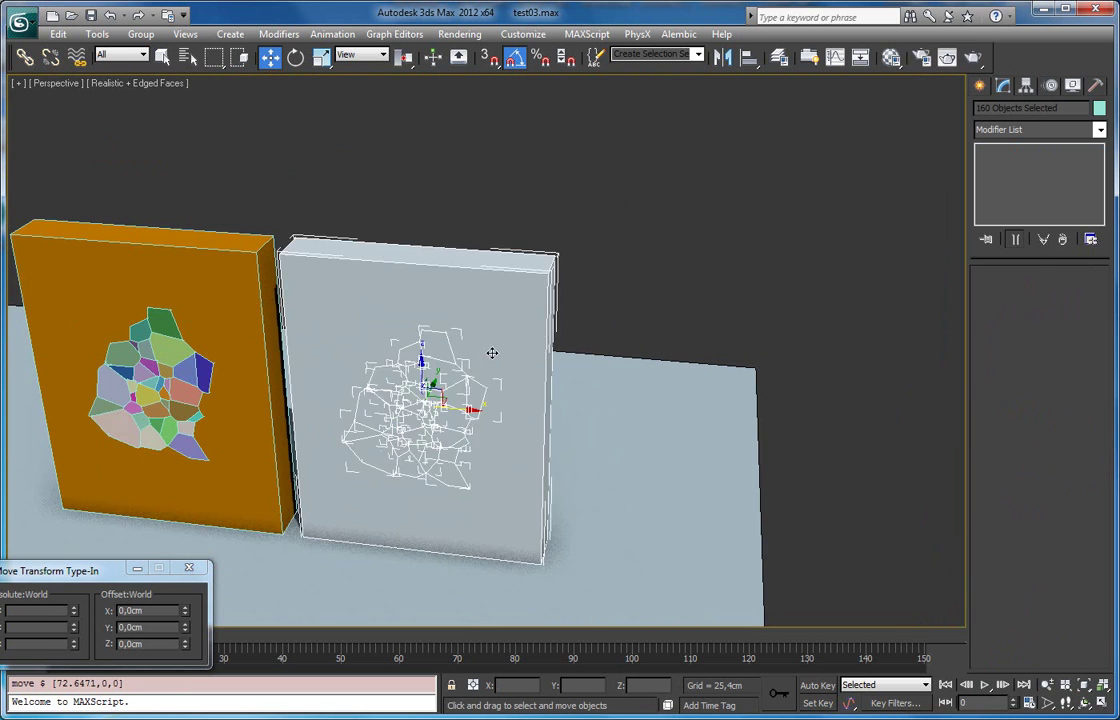
- Move the glued outer part of the exploded wall along X, away from its small center fragments
left_click(500, 332)
left_click_drag(517, 414, 722, 352)
left_click(717, 235)
- Inspect the separated outer wall part in wireframe and shaded display, and check it as a single selected object
key("F3")
key("F3")
middle_click_drag(650, 348, 623, 309)
left_click(616, 297)
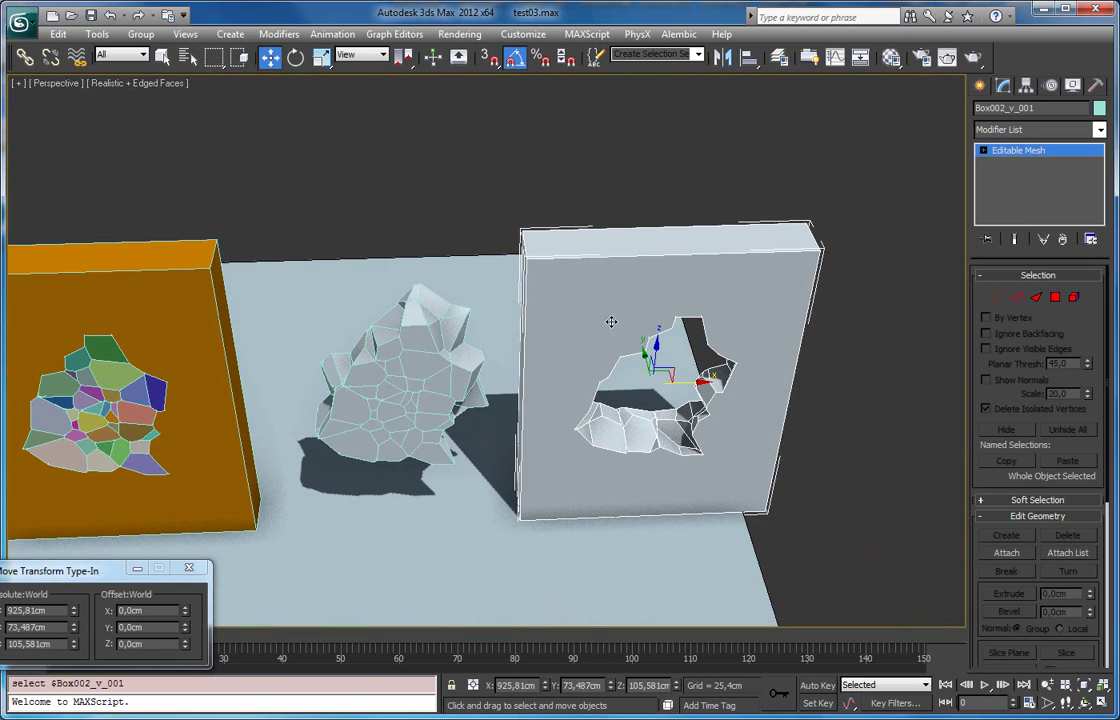
middle_click_drag(660, 332, 635, 372, "alt")
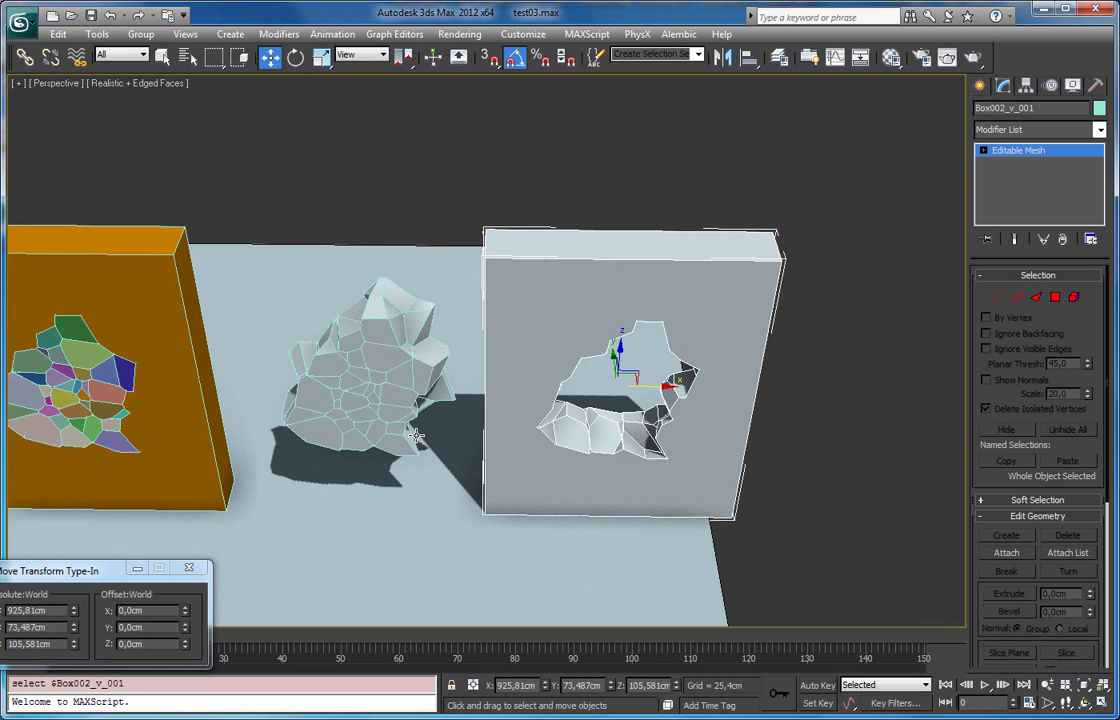
middle_click_drag(607, 415, 703, 417)
- Turn on Glued As Elements for the original wall and explode its fragments to objects
left_click(488, 306)
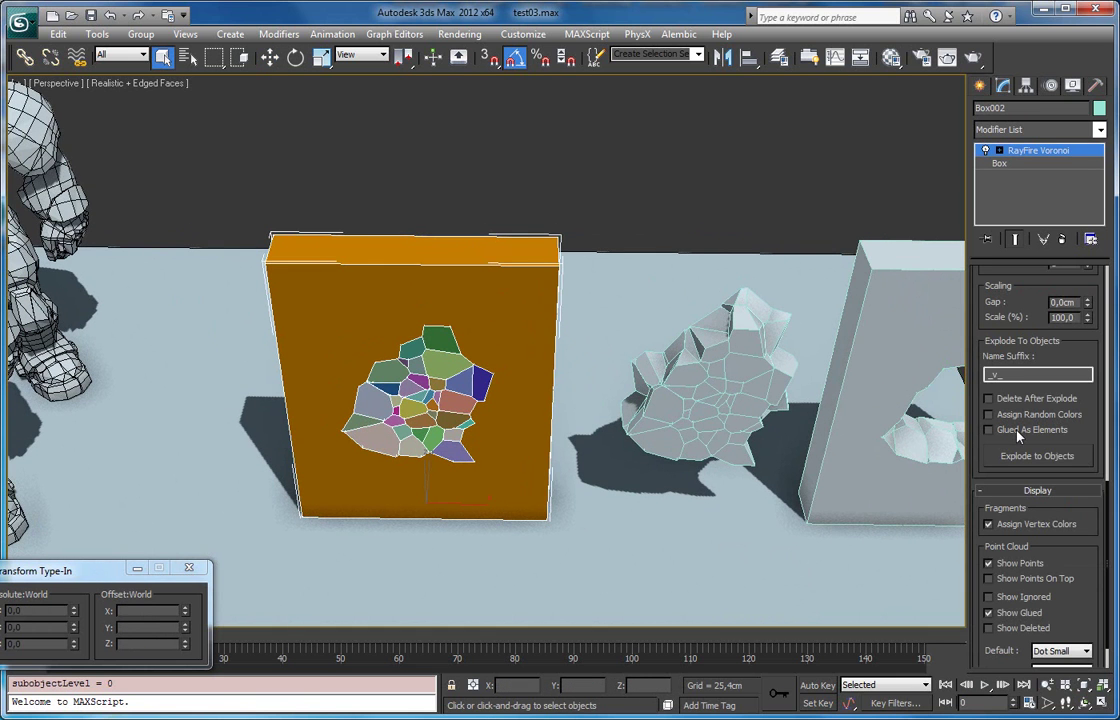
left_click(1016, 431)
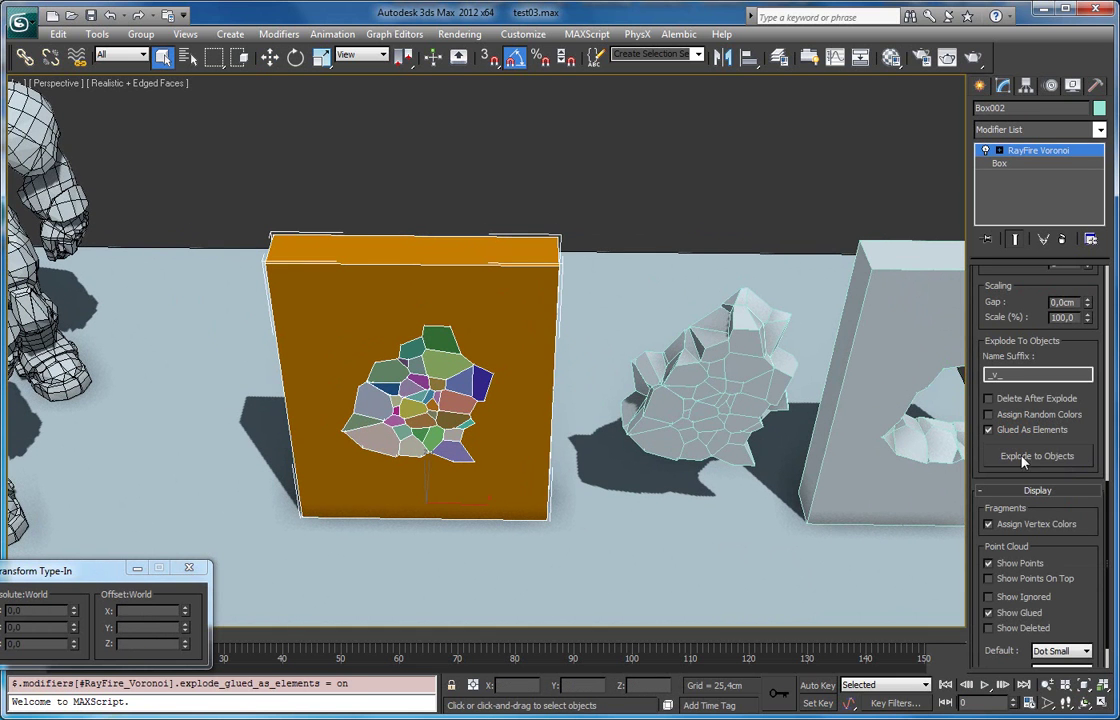
left_click(1030, 457)
- Move the newly exploded wall copy along X, past the first exploded copy
middle_click_drag(598, 381, 368, 361)
scroll(368, 361, "down", 3)
key("w")
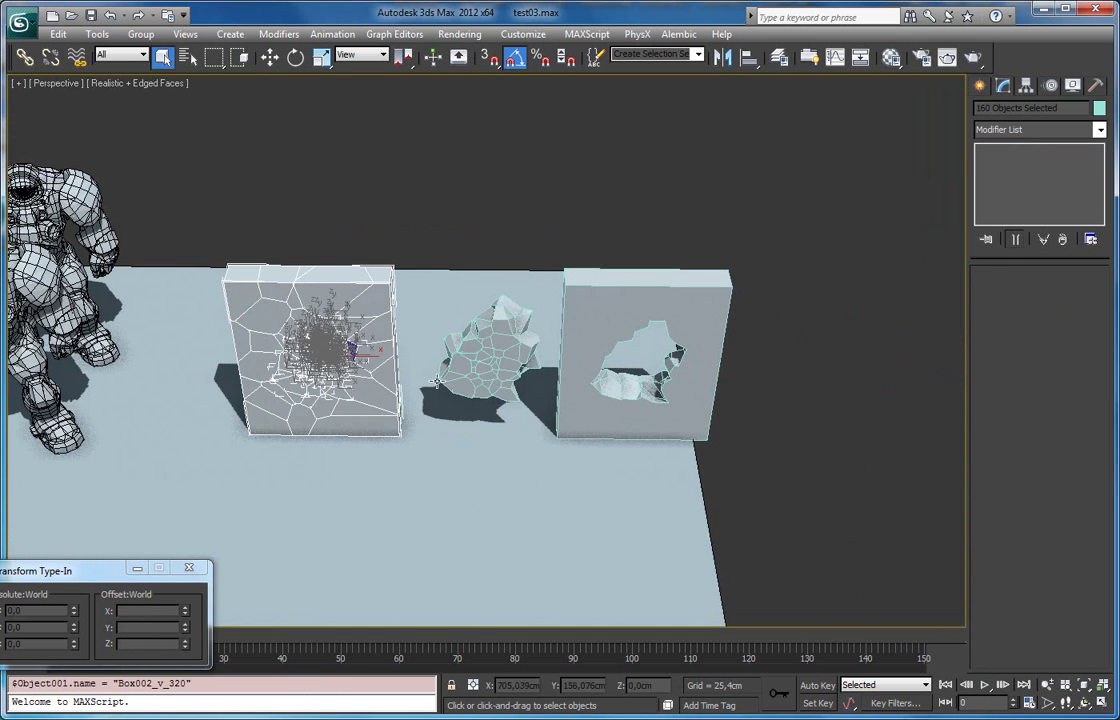
left_click_drag(363, 358, 905, 383)
middle_click_drag(788, 385, 570, 388)
- Separate the second copy's glued outer part from its center fragments by moving it along X
left_click(637, 230)
left_click(653, 314)
left_click_drag(669, 371, 838, 373)
scroll(670, 341, "up", 3)
middle_click_drag(747, 319, 698, 316)
- Examine the second copy's outer part at Element level by selecting several of its glued fragments individually
left_click(738, 215)
left_click(712, 280)
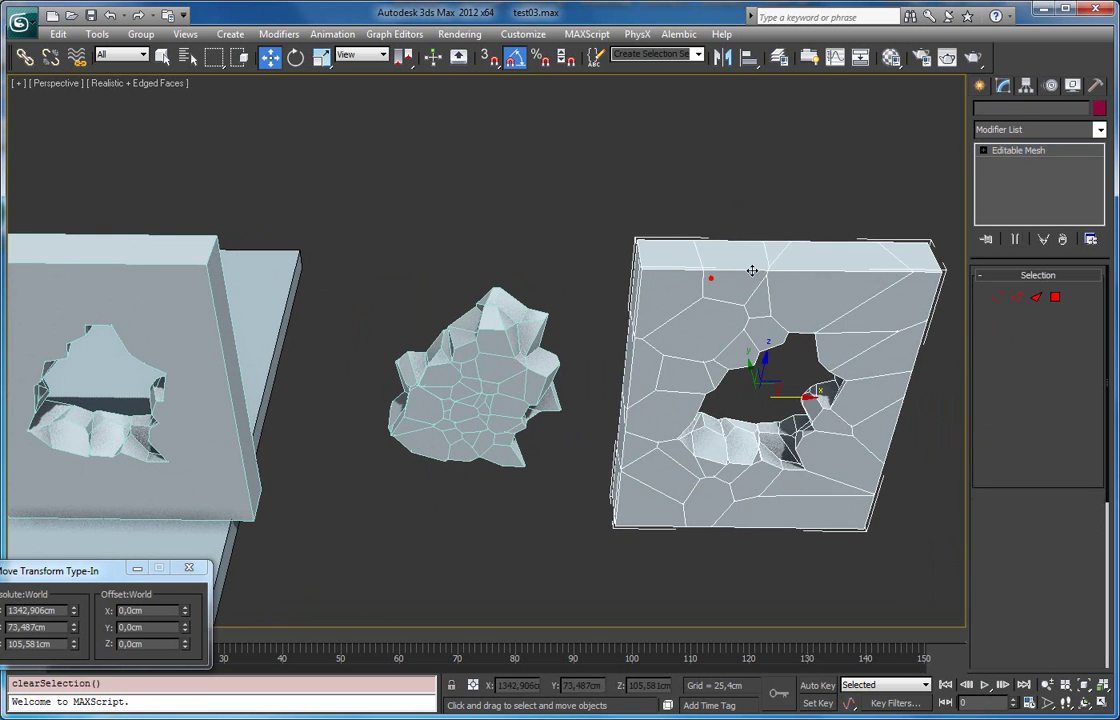
key("5")
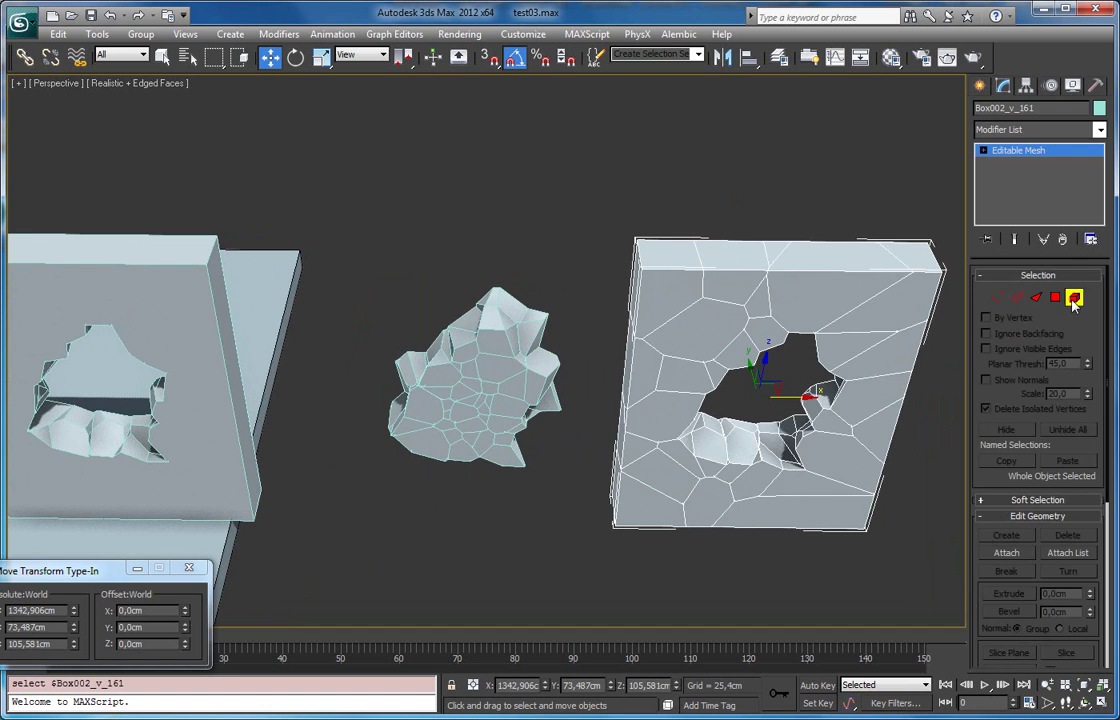
left_click(800, 290)
left_click(717, 271)
left_click(655, 285)
left_click(750, 330)
left_click(640, 370)
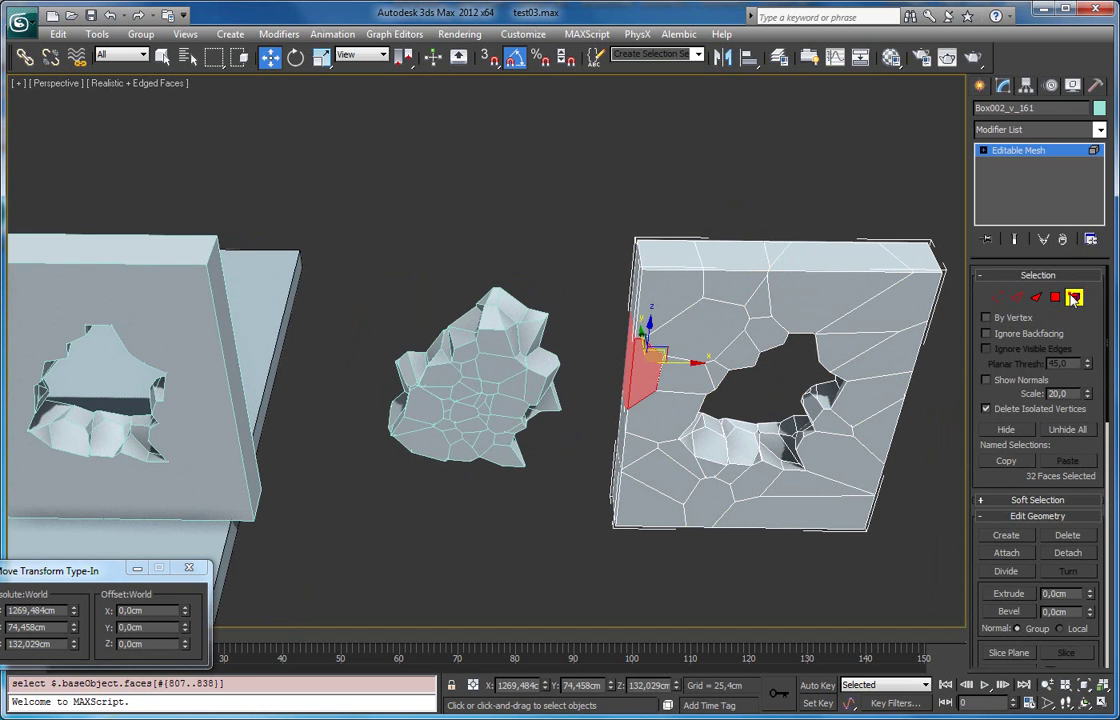
left_click(1074, 298)
- Select and frame the original colored wall, and review its fragment, explode and Point Cloud display settings
middle_click_drag(268, 417, 617, 408)
scroll(617, 408, "down", 4)
middle_click_drag(470, 418, 455, 390, "alt")
middle_click_drag(584, 368, 531, 353, "alt")
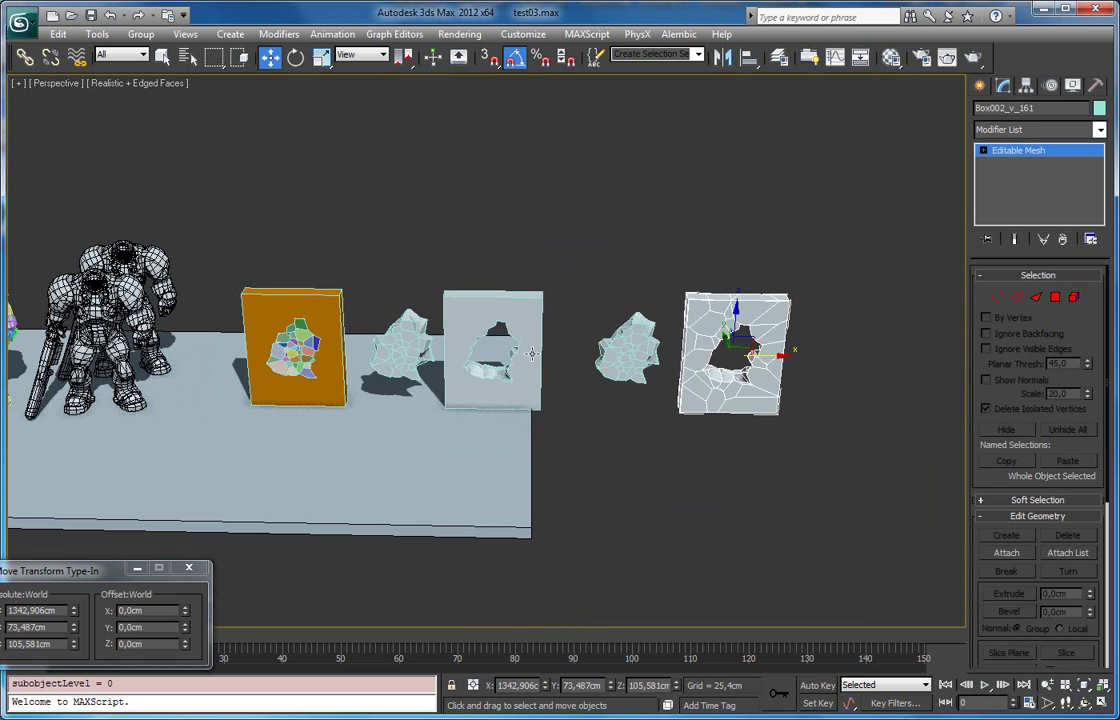
left_click(337, 296)
key("z")
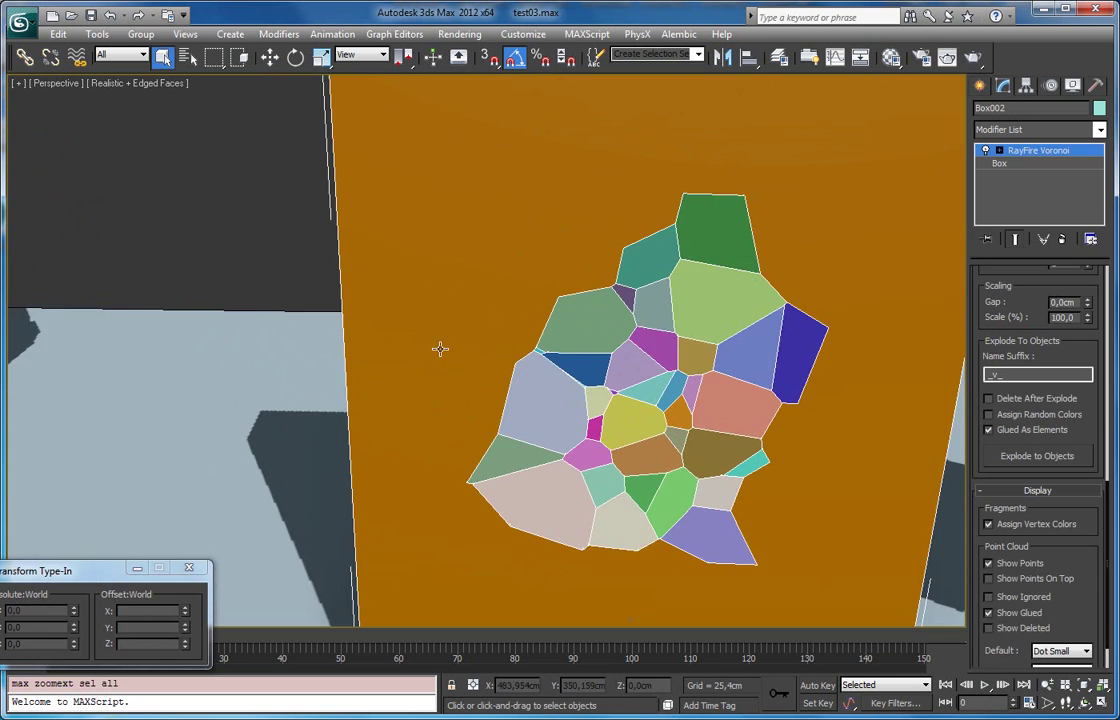
scroll(1044, 580, "up", 5)
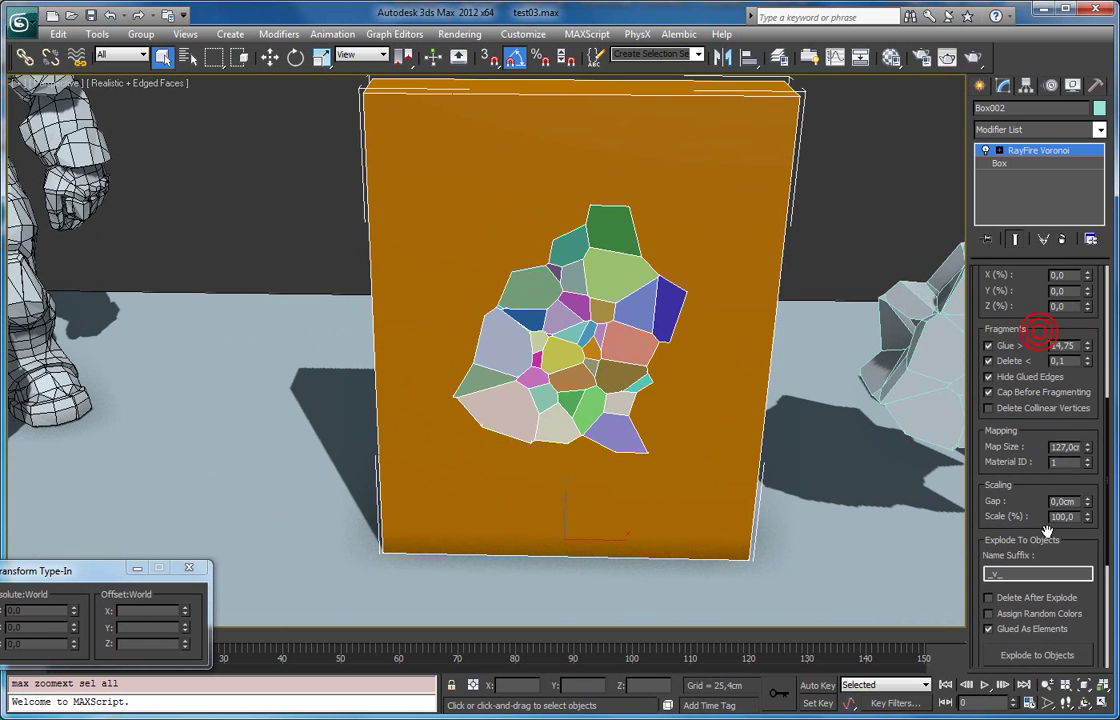
left_click_drag(1044, 580, 1038, 370)
scroll(1030, 395, "down", 3)
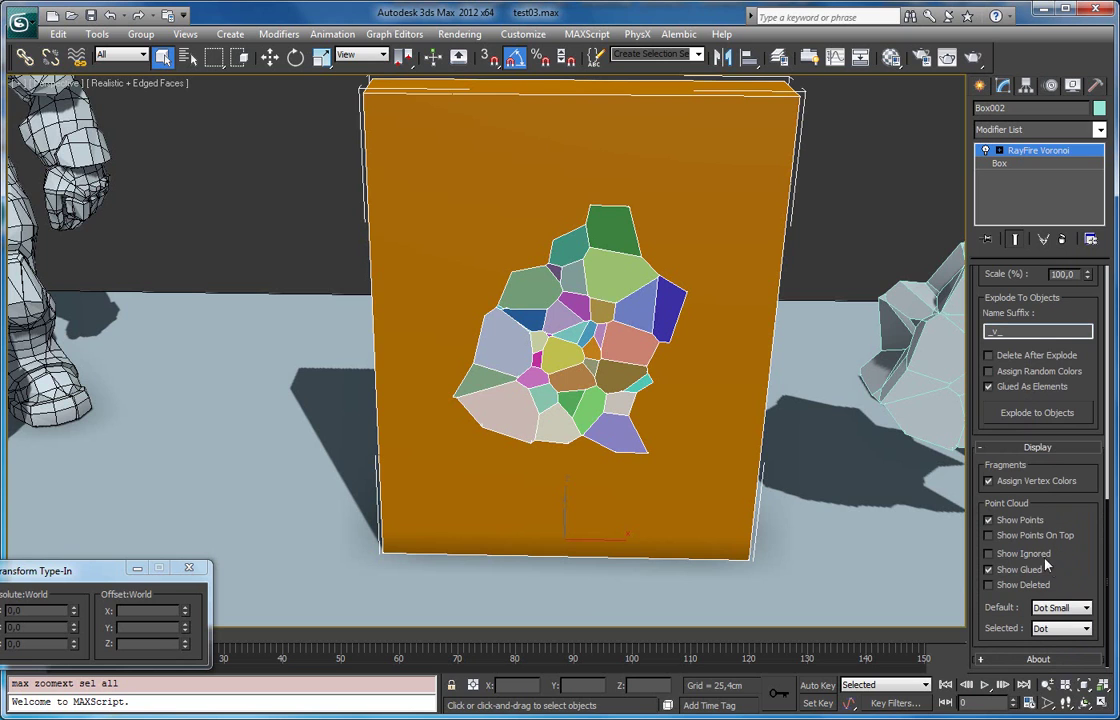